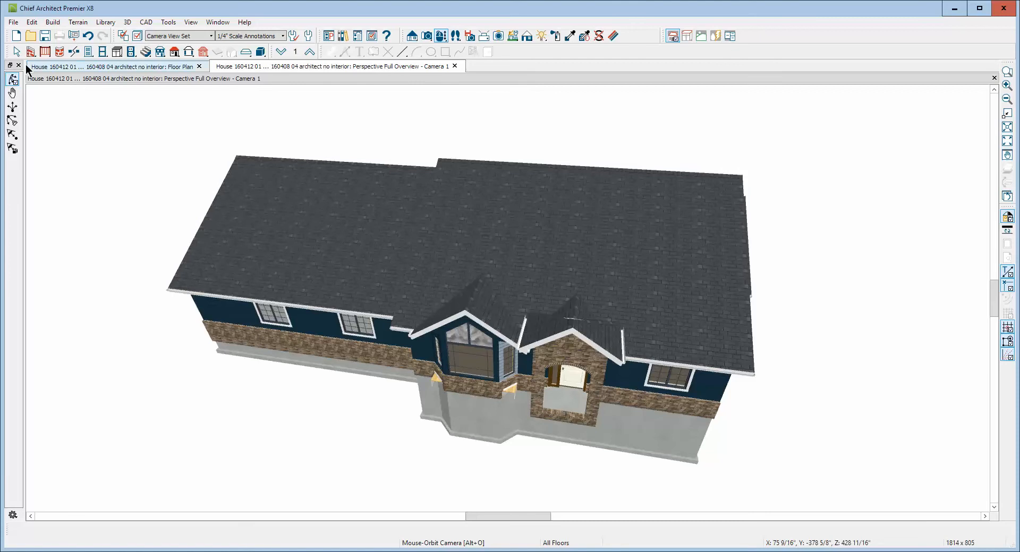
Turn on Allow Editing in Select Home Designer Products in the General Plan Defaults
double_click(16, 52)
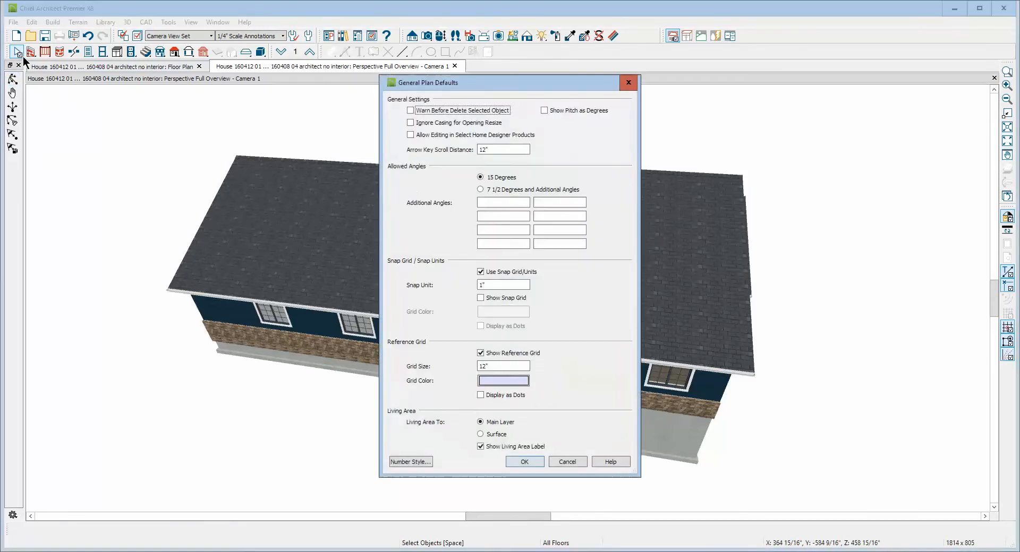
left_click(431, 135)
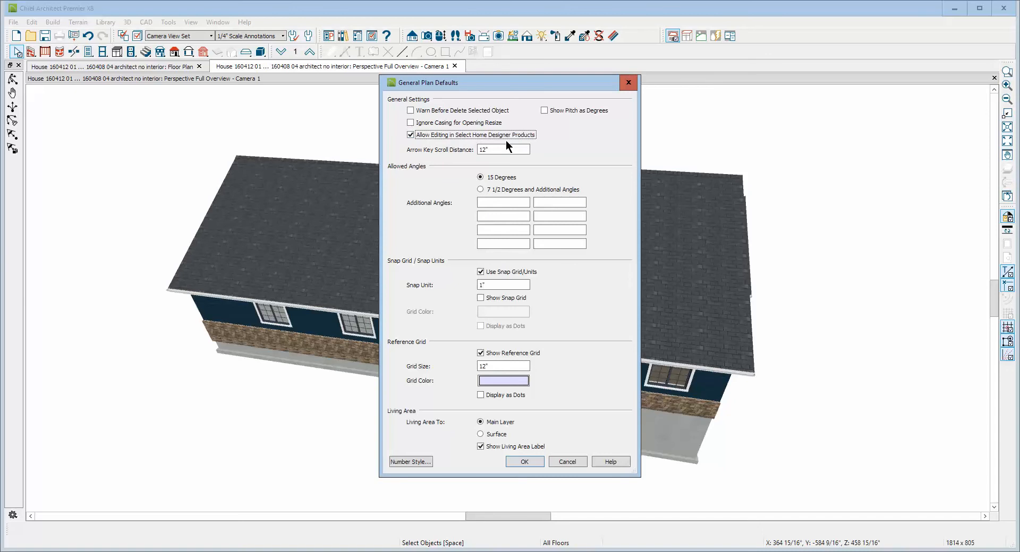
left_click(524, 461)
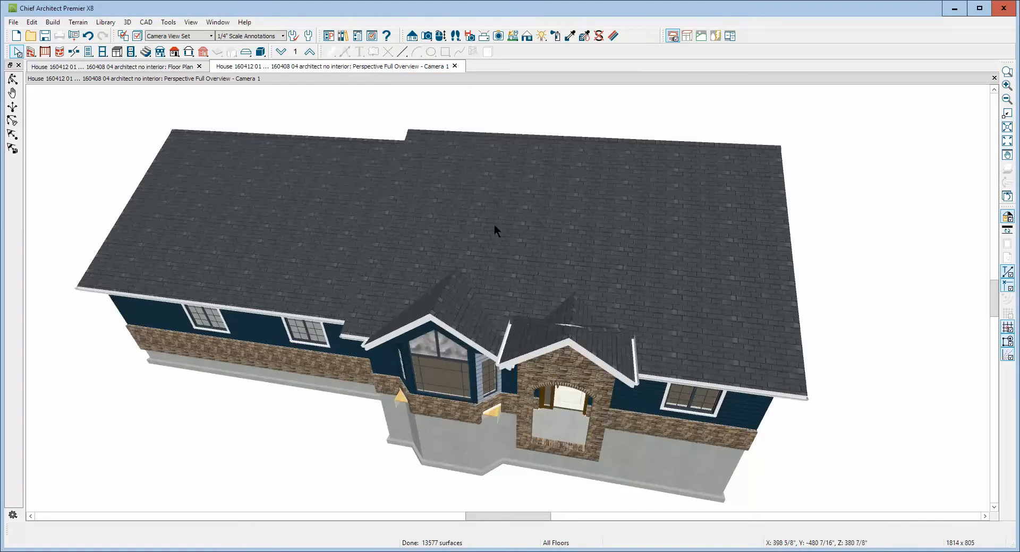
Delete the small left triangular roof plane behind the entry gable, allowing Auto Rebuild Roofs to be turned off
left_click(12, 79)
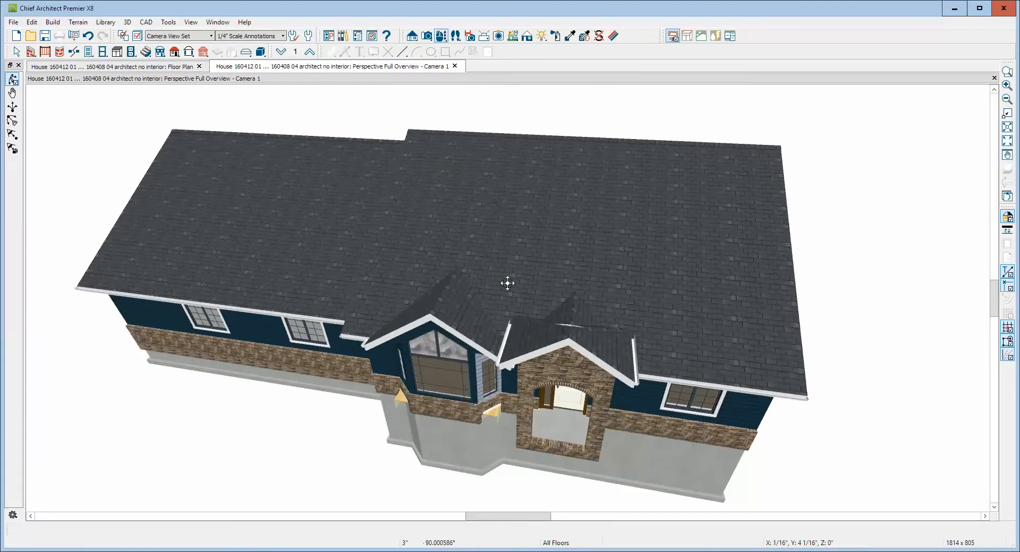
left_click_drag(508, 284, 512, 312)
scroll(581, 420, "up", 3)
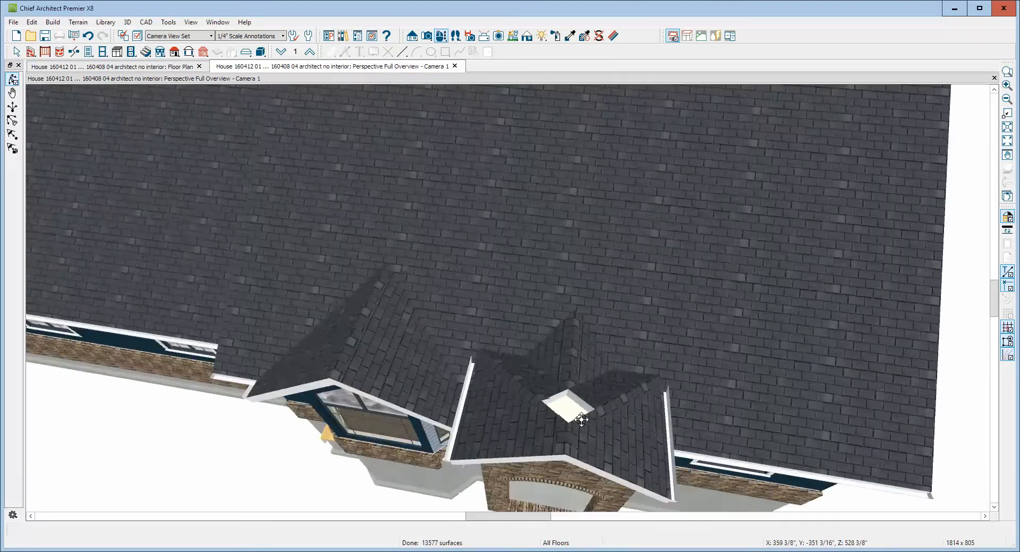
scroll(581, 419, "down", 2)
key("Escape")
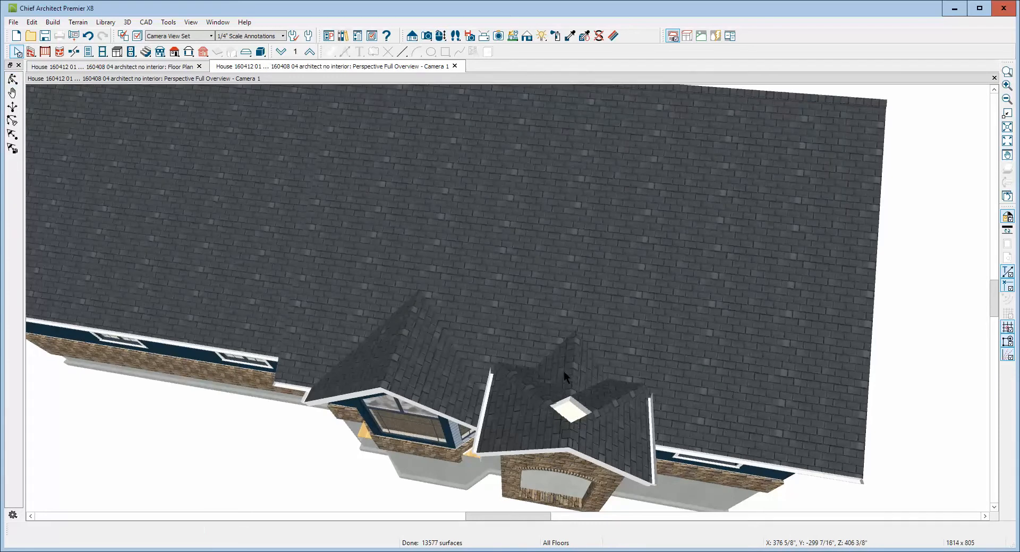
left_click(563, 371)
left_click(537, 394)
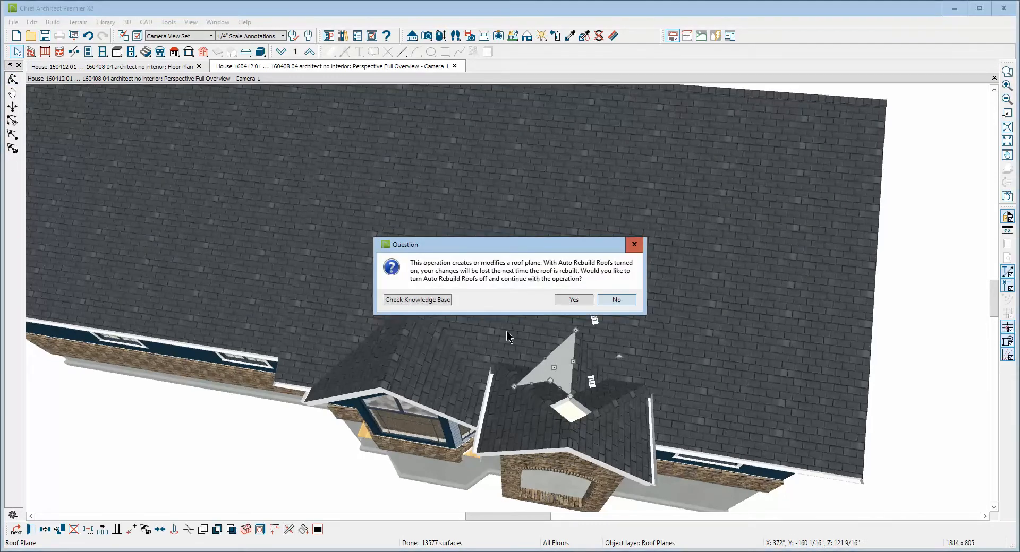
left_click(567, 300)
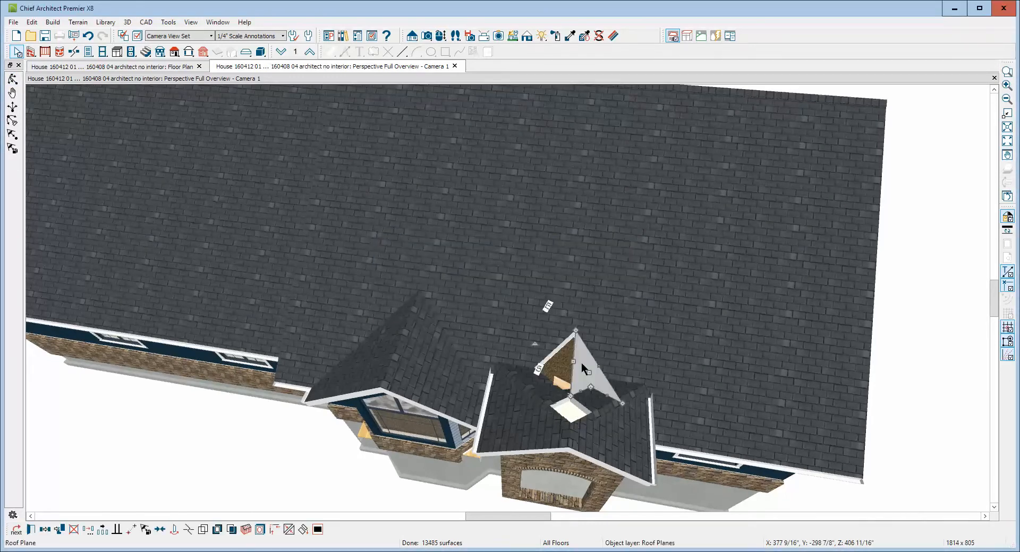
Delete the remaining small roof planes behind the entry gable, around the skylight-like gap
left_click(554, 387)
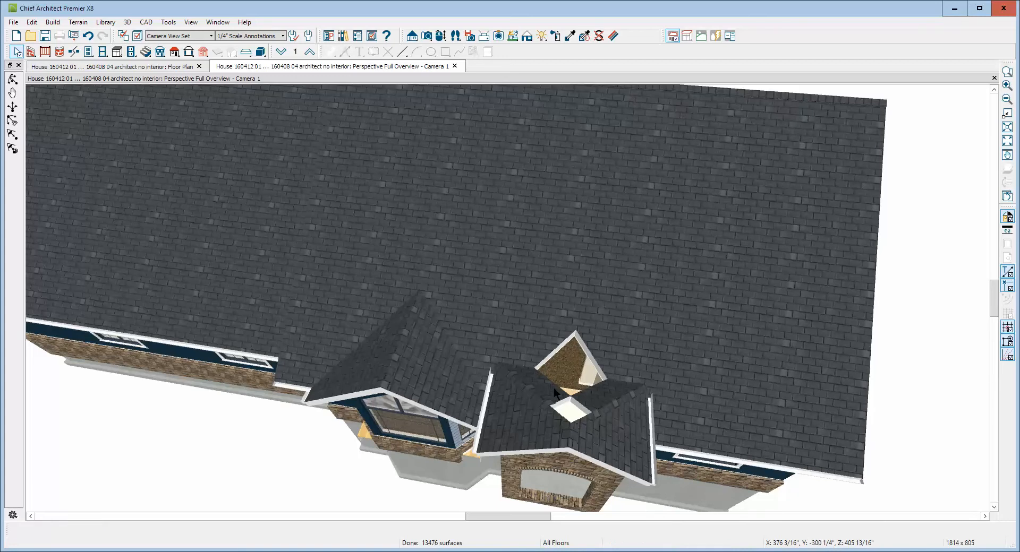
key("Delete")
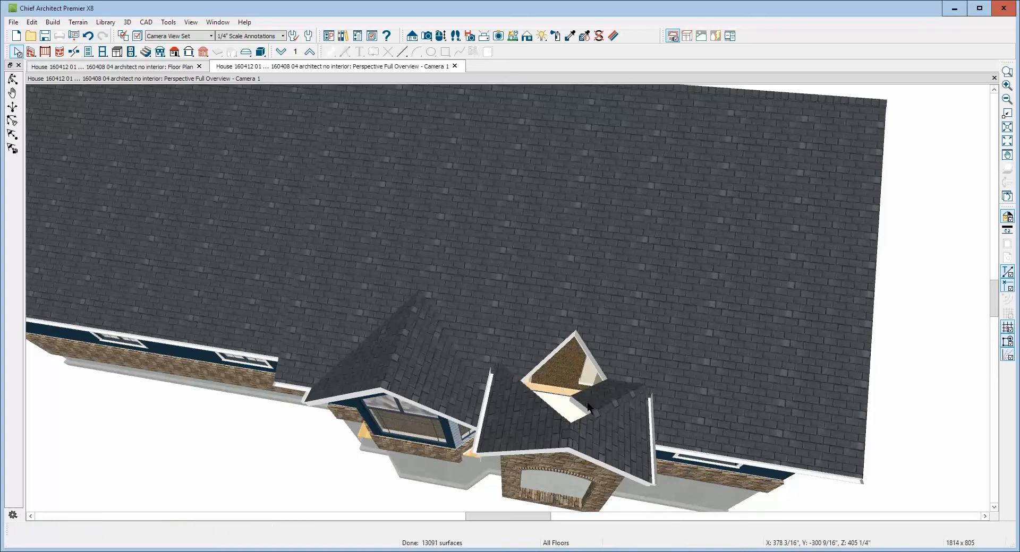
left_click(587, 403)
key("Delete")
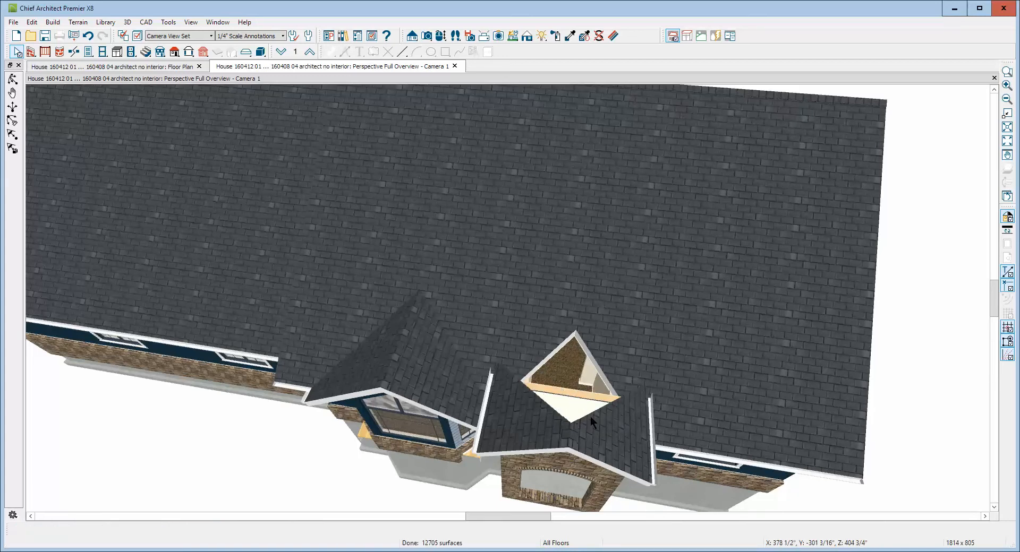
Extend the entry gable's right roof plane back along its ridge into the main roof, past the peak of the opening
key("ctrl+z")
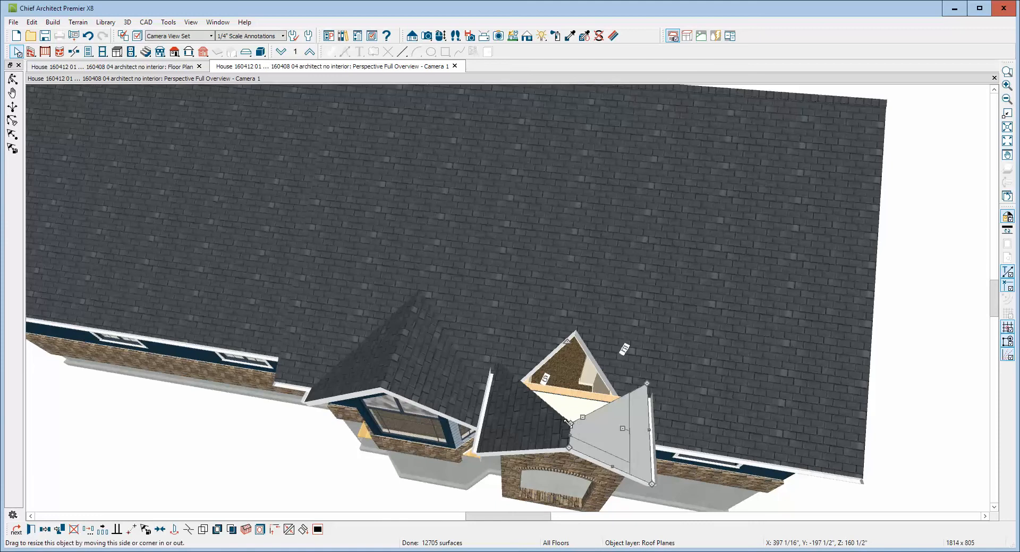
left_click(572, 431)
left_click_drag(573, 432, 579, 307)
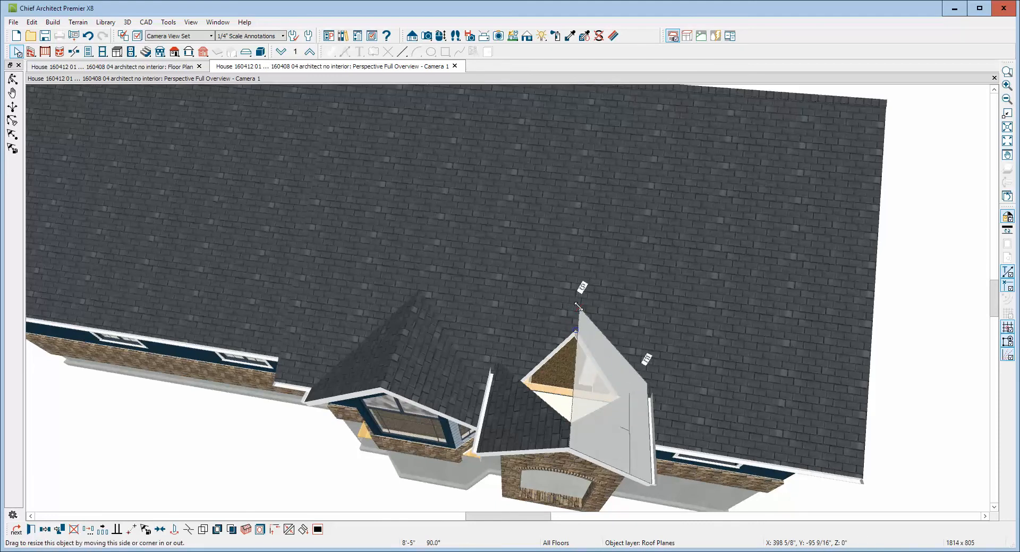
left_click_drag(588, 348, 589, 353)
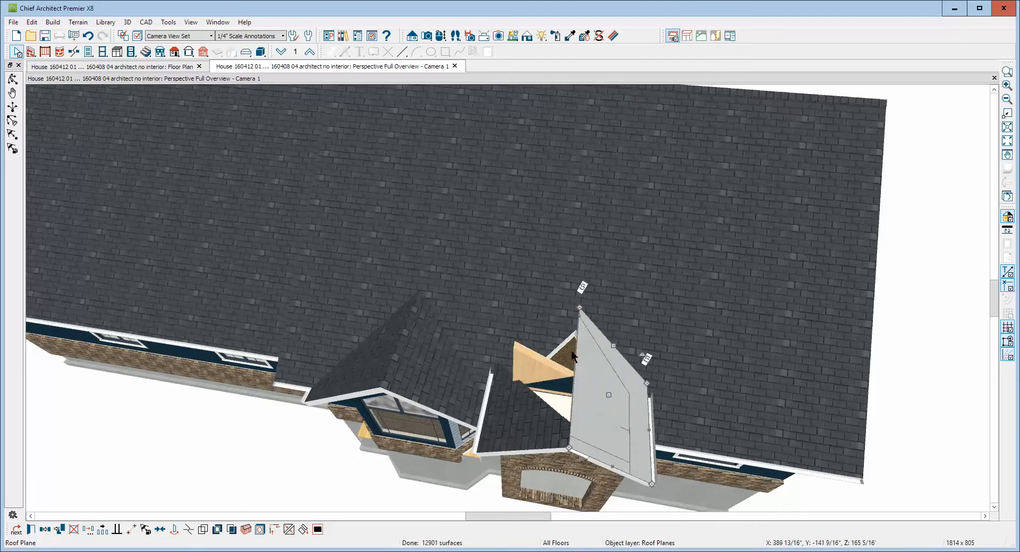
Try to join the main roof plane's right opening edge with the entry gable's extended right roof plane
left_click(629, 339)
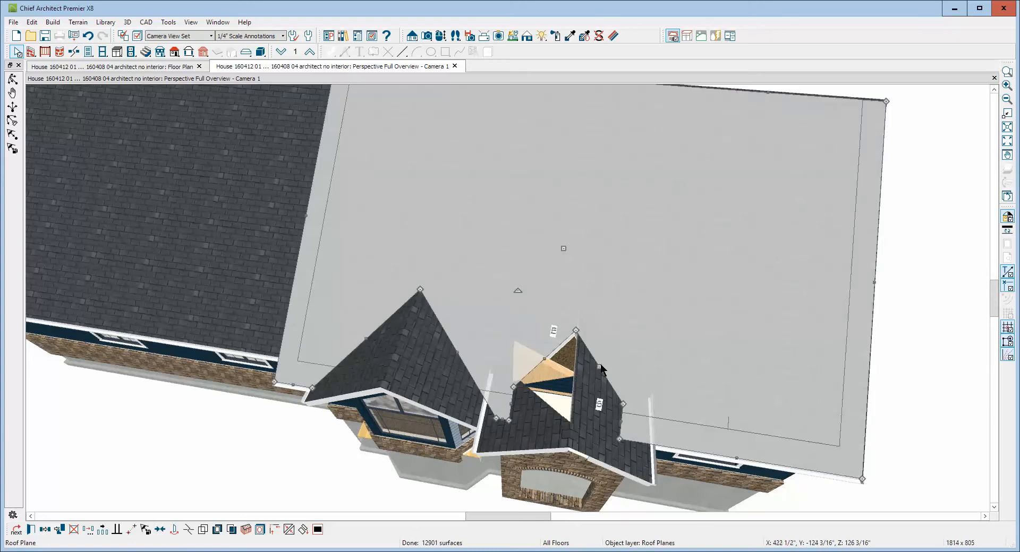
left_click(602, 366)
left_click(602, 366)
left_click(615, 343)
left_click(289, 530)
left_click(587, 390)
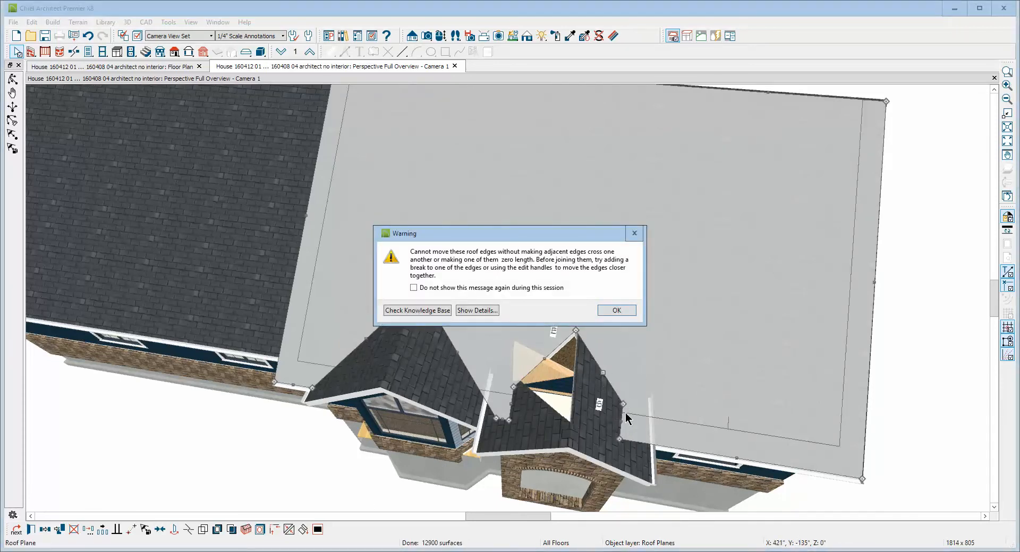
left_click(618, 311)
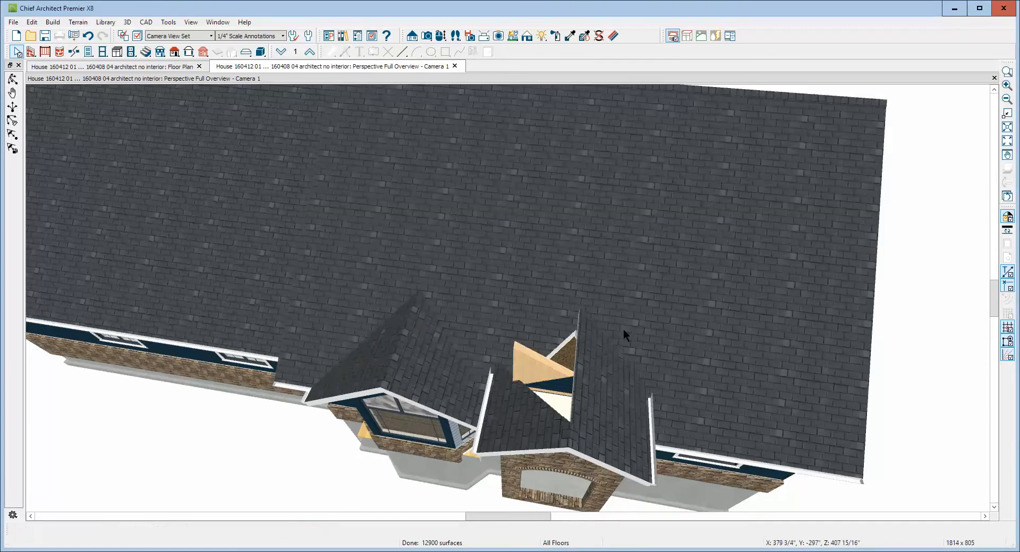
Extend the entry gable's left roof plane back to the peak and join its rear edge with the main roof plane
left_click(546, 410)
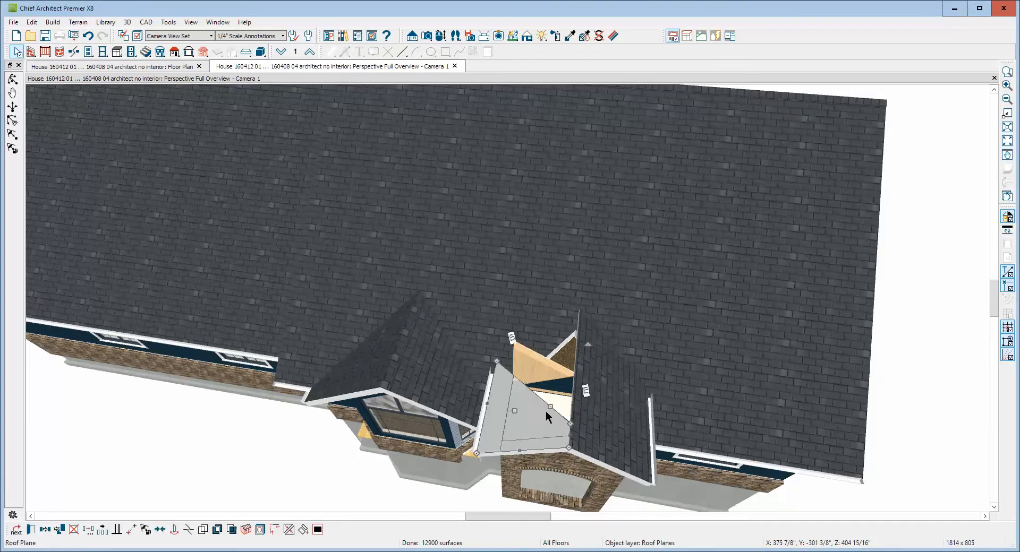
left_click_drag(573, 388, 584, 306)
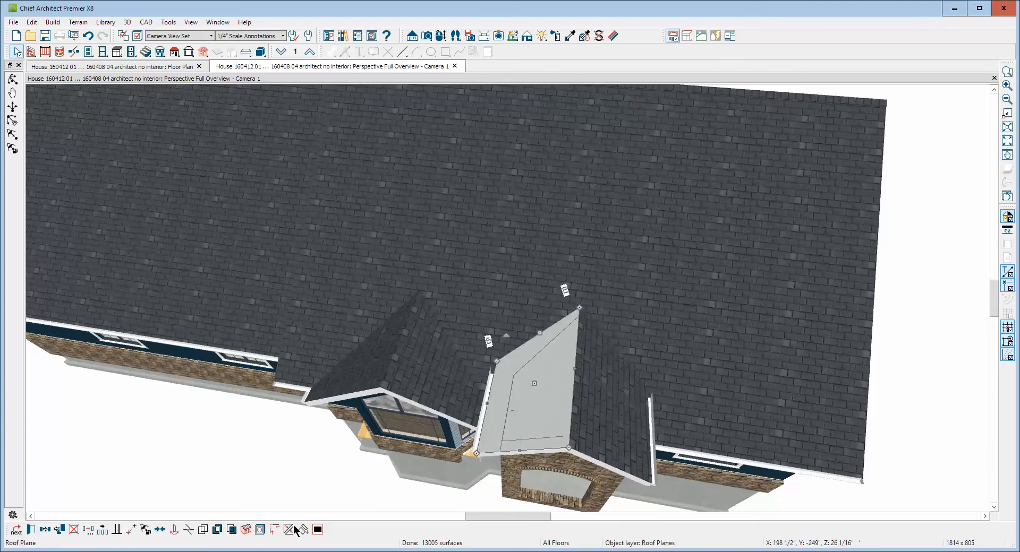
left_click(451, 385)
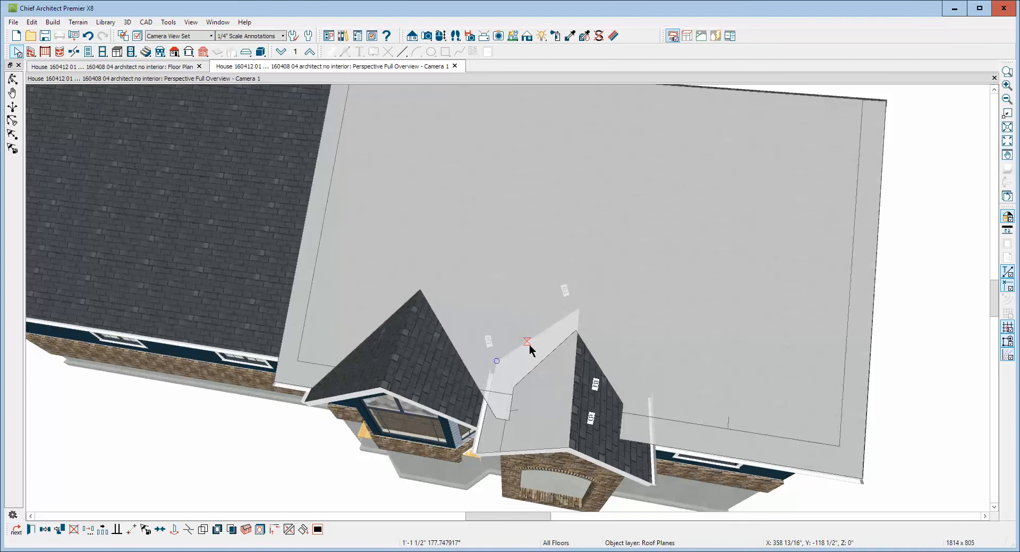
left_click(529, 345)
key("Escape")
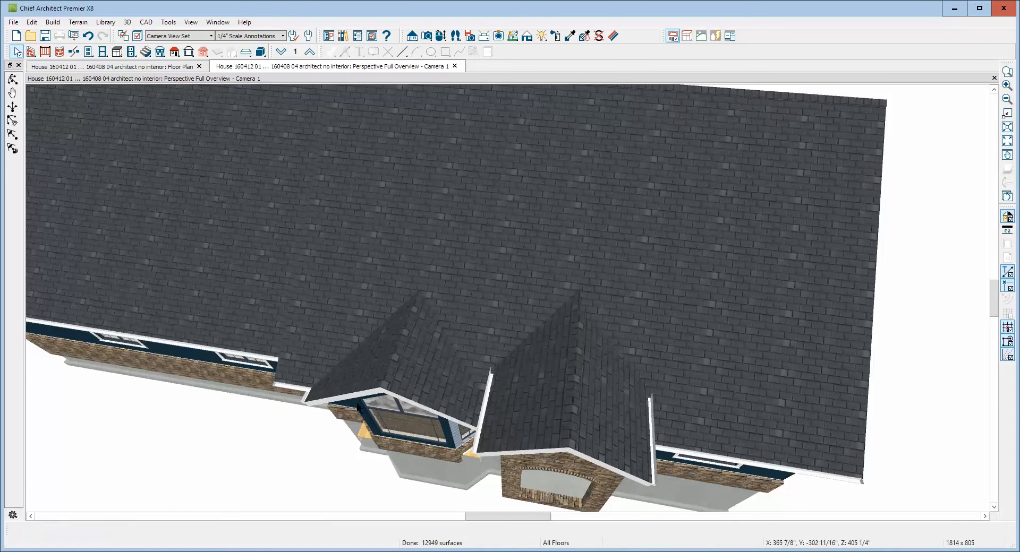
Widen the bay gable's left roof plane and the entry gable's right plane toward each other, and join them along a shared ridge
left_click(389, 375)
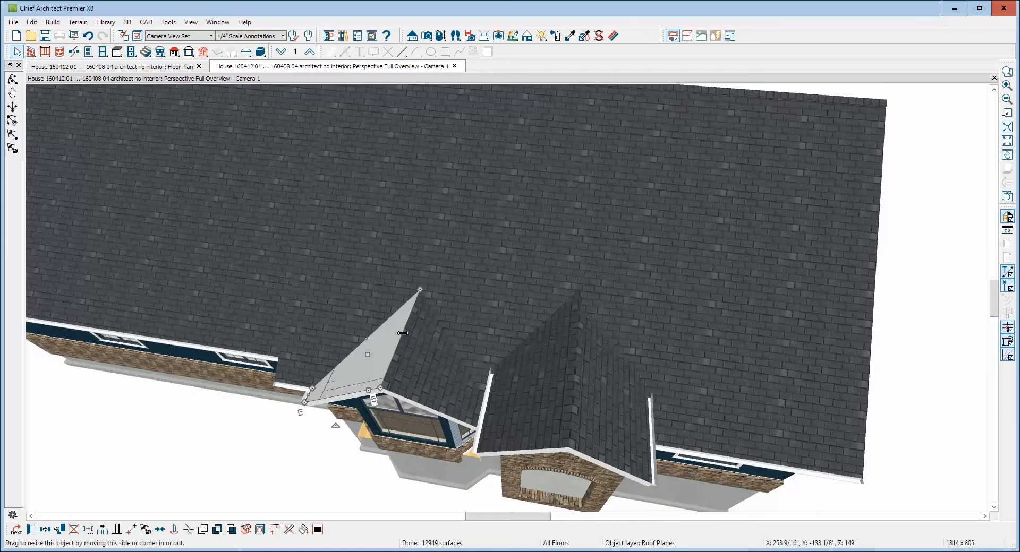
left_click_drag(402, 334, 468, 308)
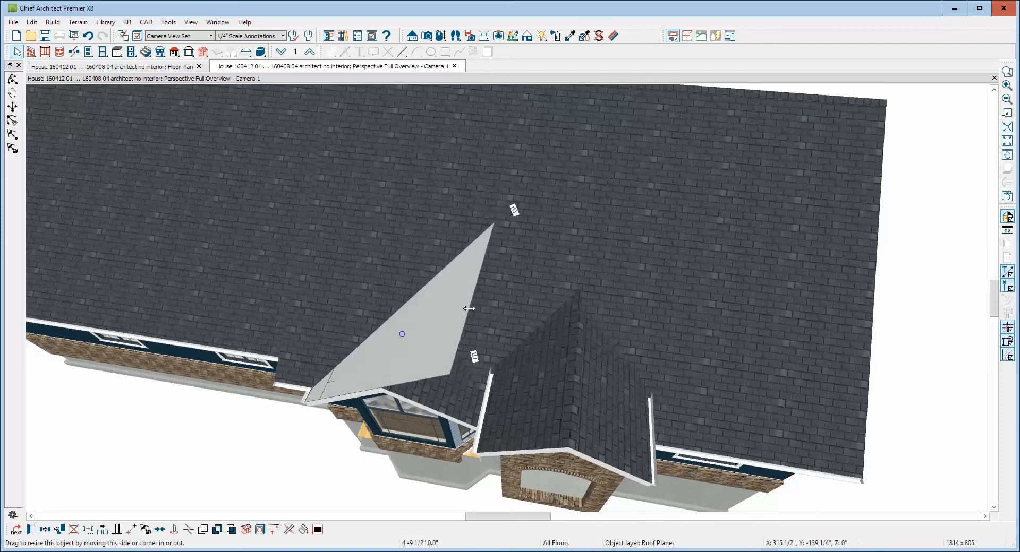
left_click(595, 404)
left_click_drag(575, 373, 495, 299)
left_click_drag(511, 341, 514, 348)
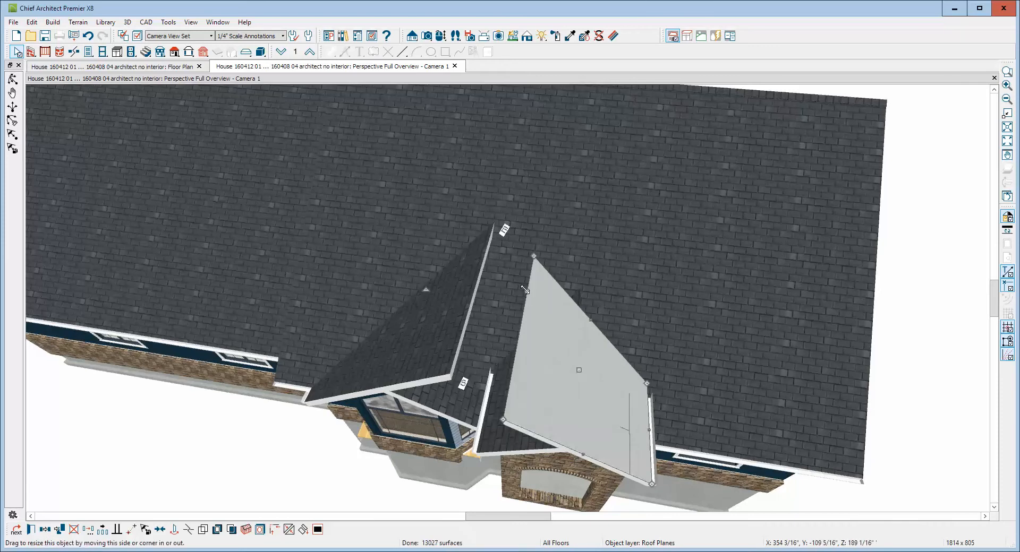
left_click(289, 530)
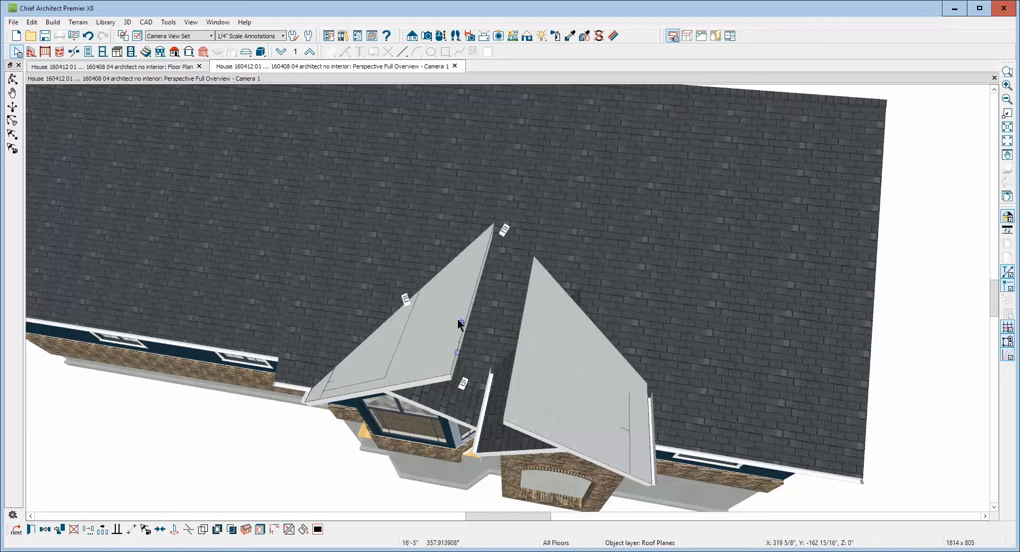
left_click(481, 322)
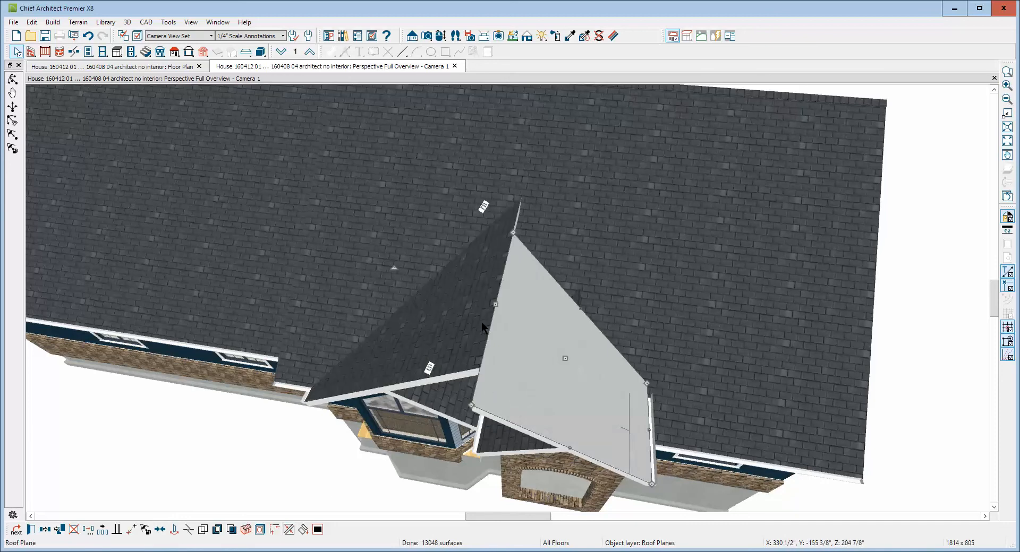
Reshape the main roof plane's opening by moving the corners between the two gables up to the new shared peak
left_click(604, 295)
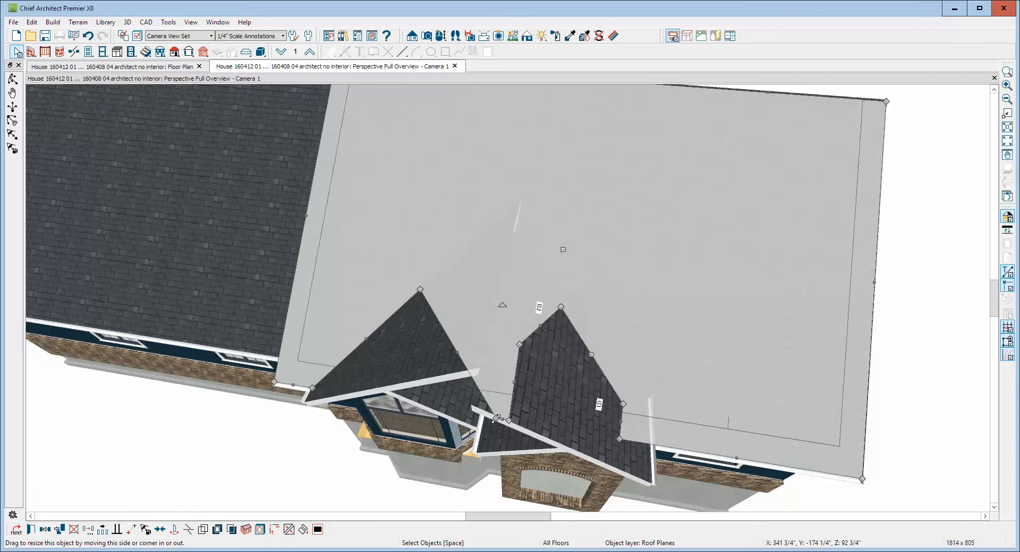
left_click_drag(495, 419, 515, 205)
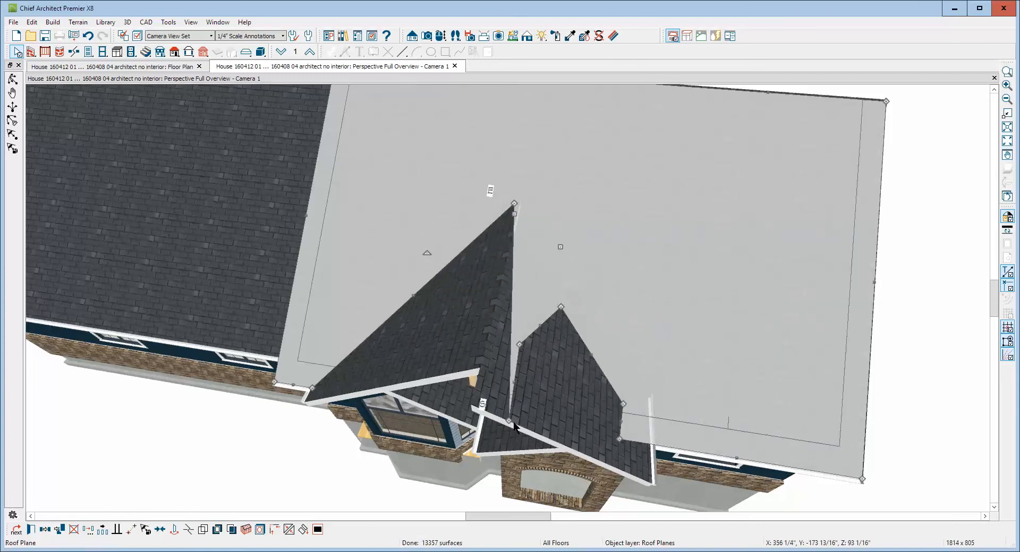
left_click_drag(513, 423, 514, 202)
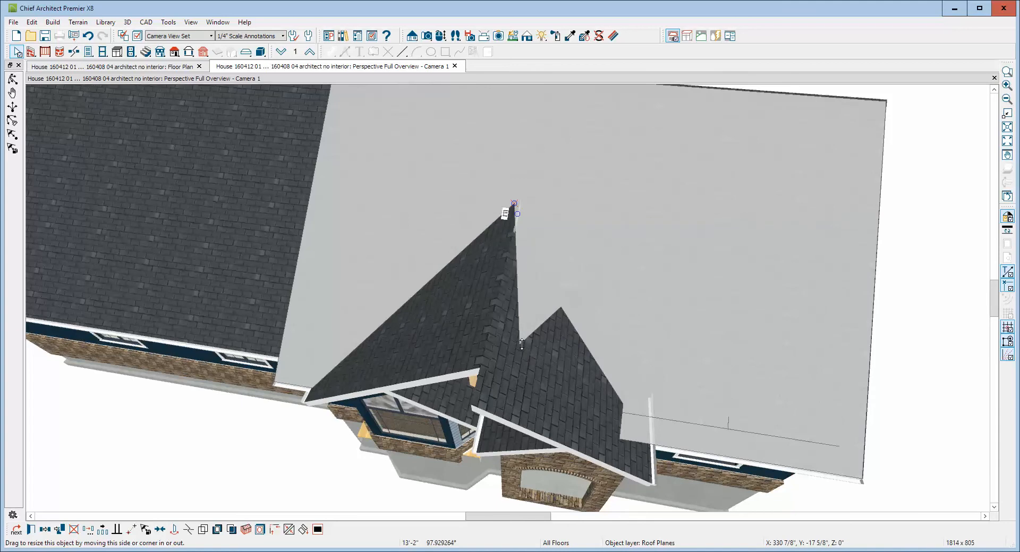
left_click_drag(521, 343, 513, 205)
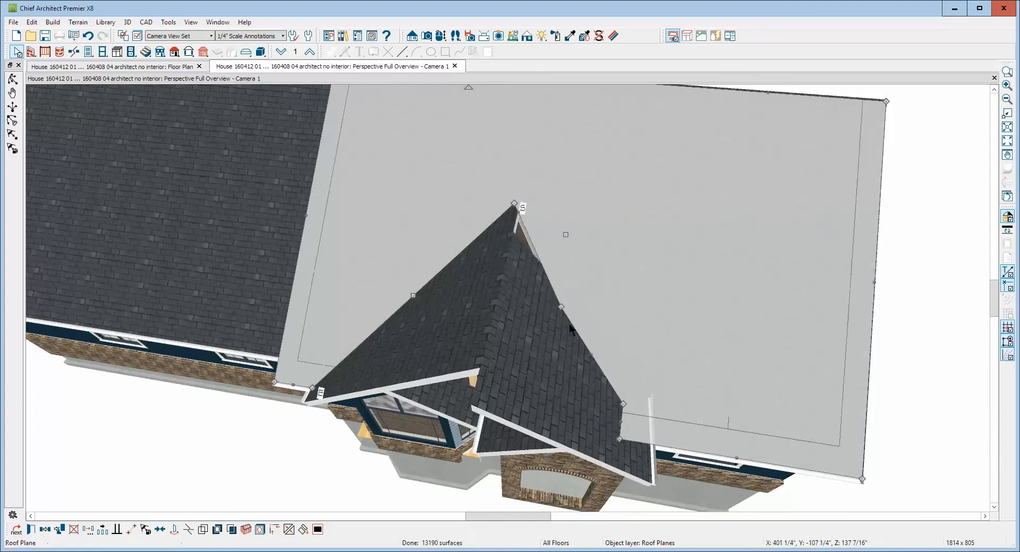
left_click_drag(514, 204, 513, 201)
left_click_drag(514, 310, 515, 310)
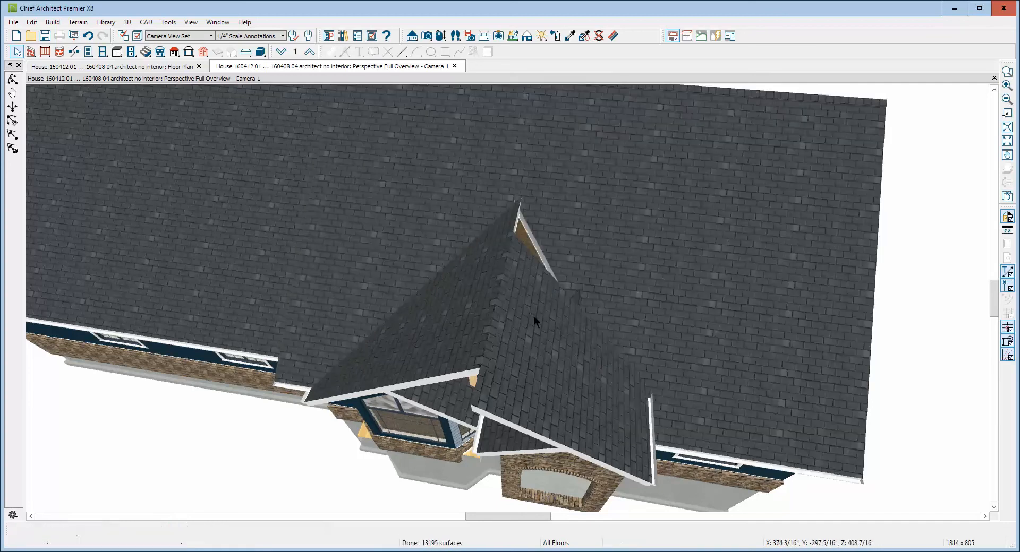
Join the rear edge of the enlarged gable's right roof plane with the main roof plane
left_click(575, 316)
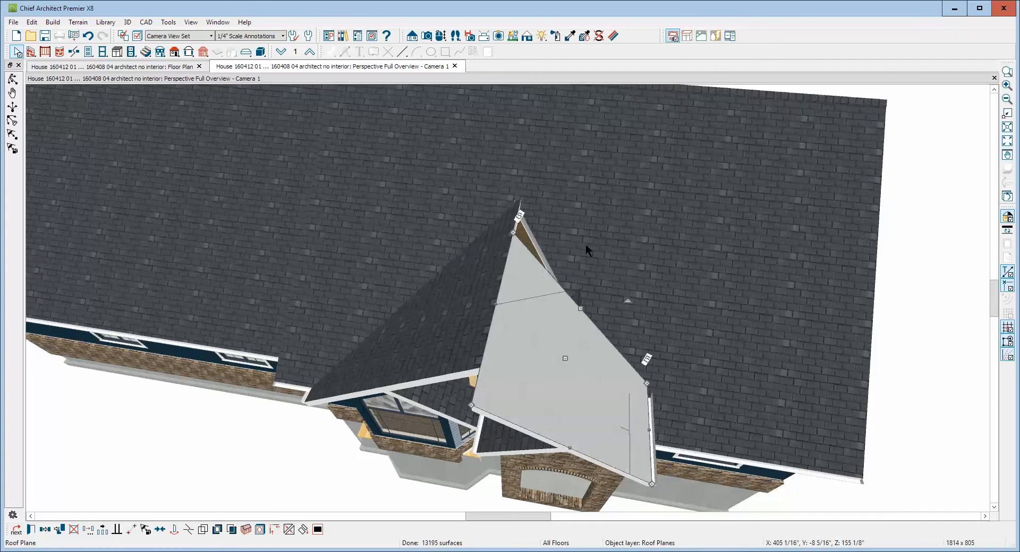
left_click(288, 527)
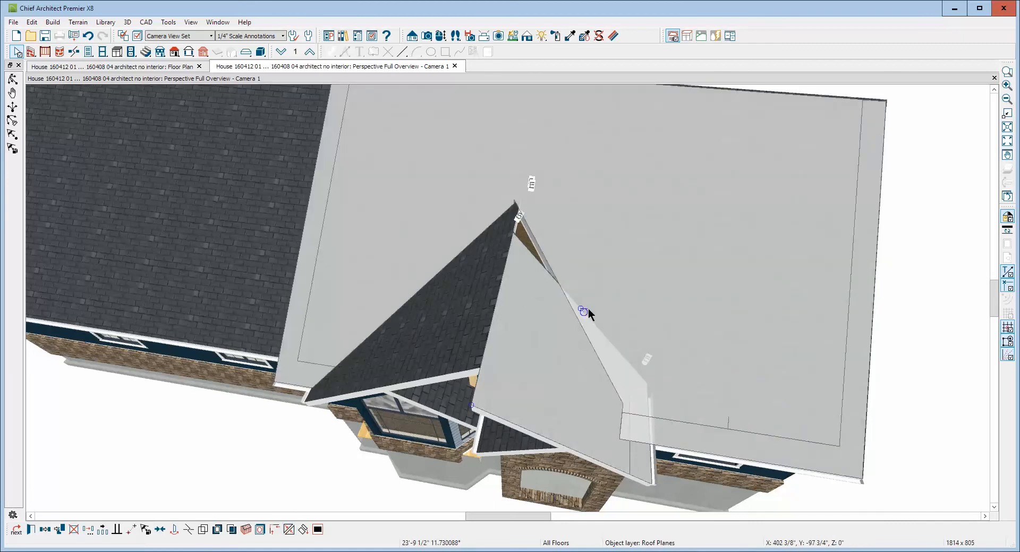
left_click(585, 312)
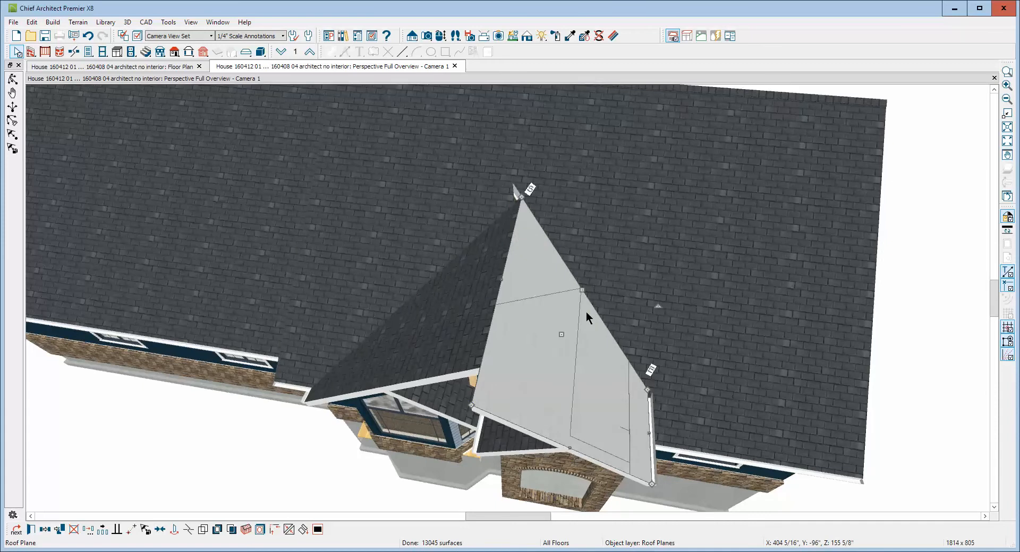
Try to join the rear edge of the enlarged gable's left roof plane with the main roof plane
left_click(457, 304)
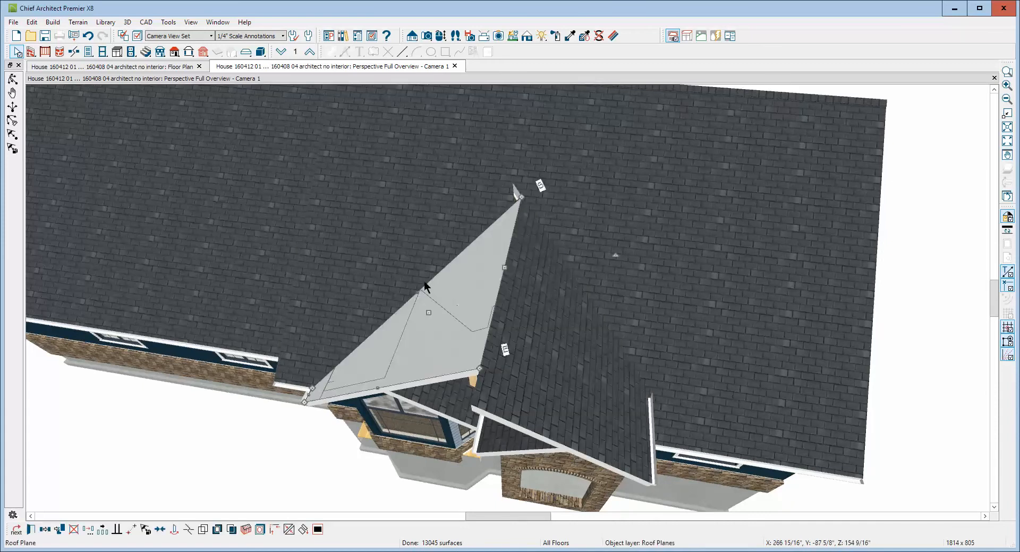
left_click(291, 529)
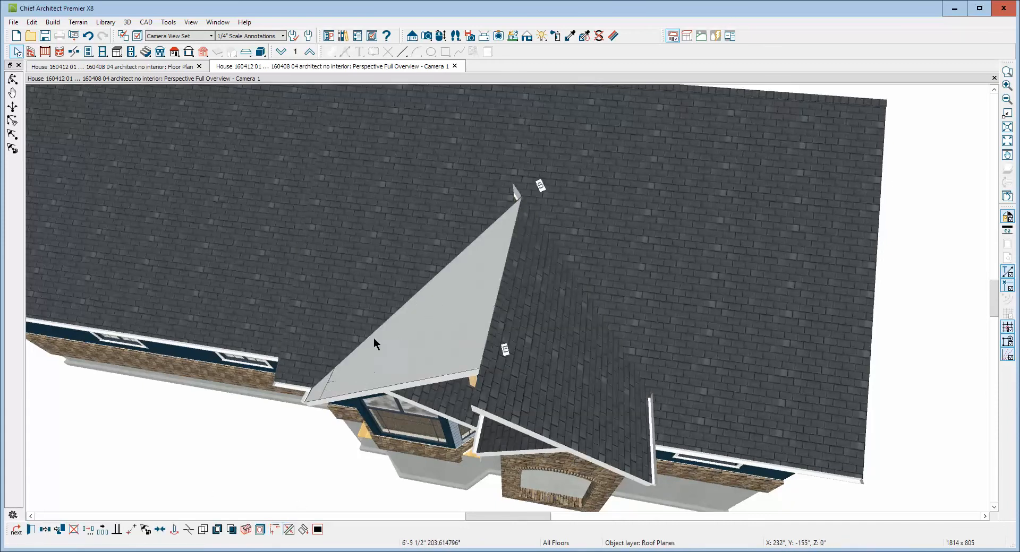
left_click(374, 336)
left_click(394, 285)
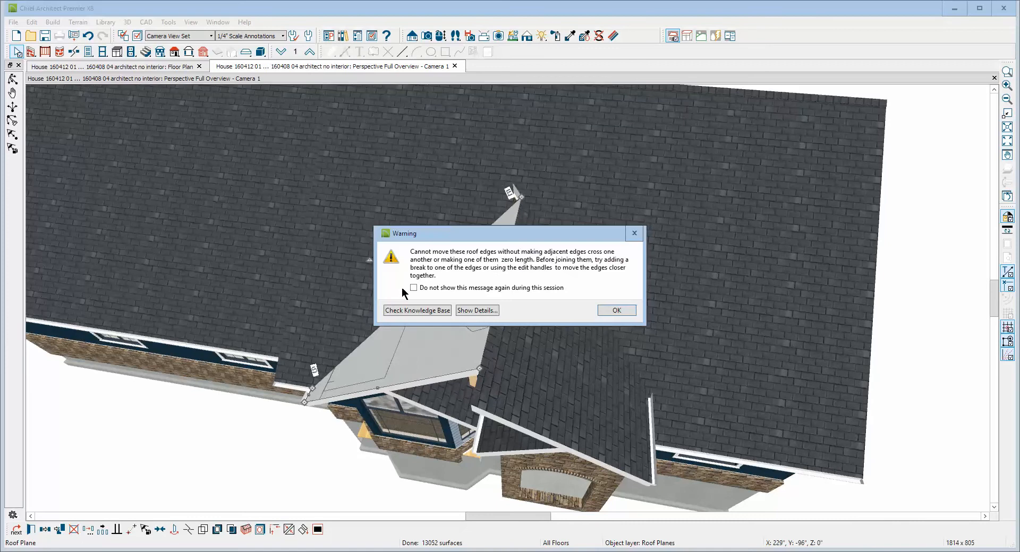
left_click(616, 311)
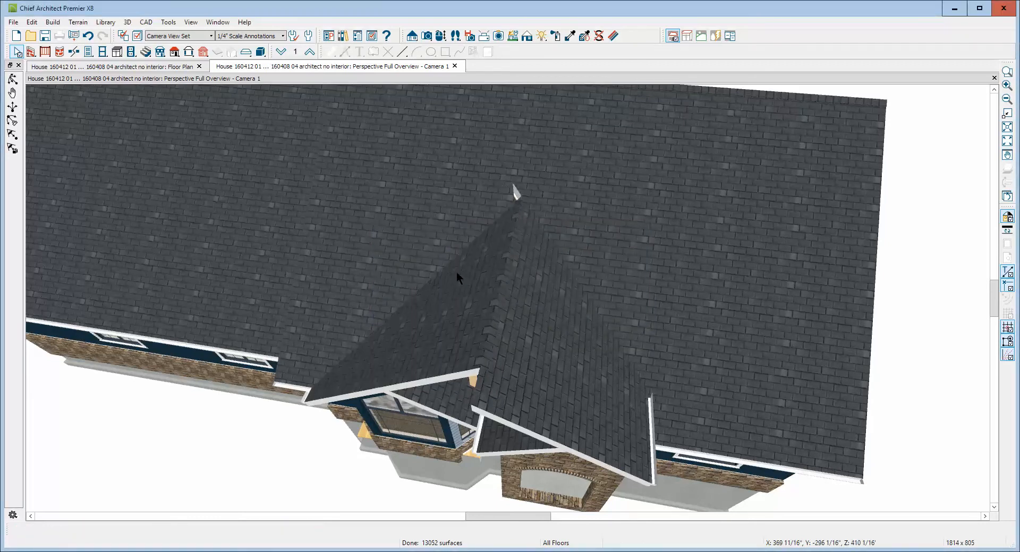
Move the main roof plane's stray opening corner at the gable peak to close the sliver-shaped gap
left_click(466, 224)
scroll(515, 186, "up", 5)
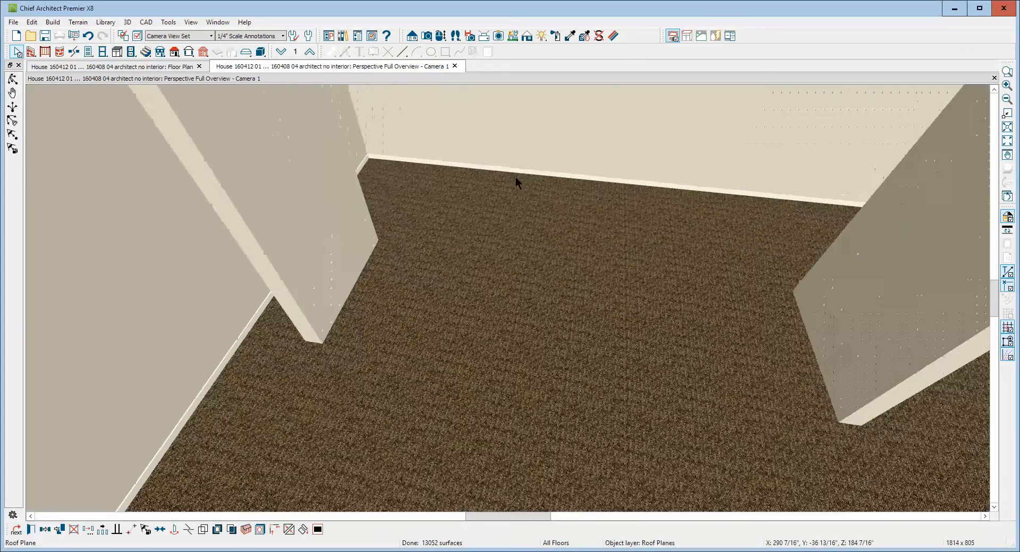
scroll(517, 193, "down", 2)
scroll(528, 312, "down", 2)
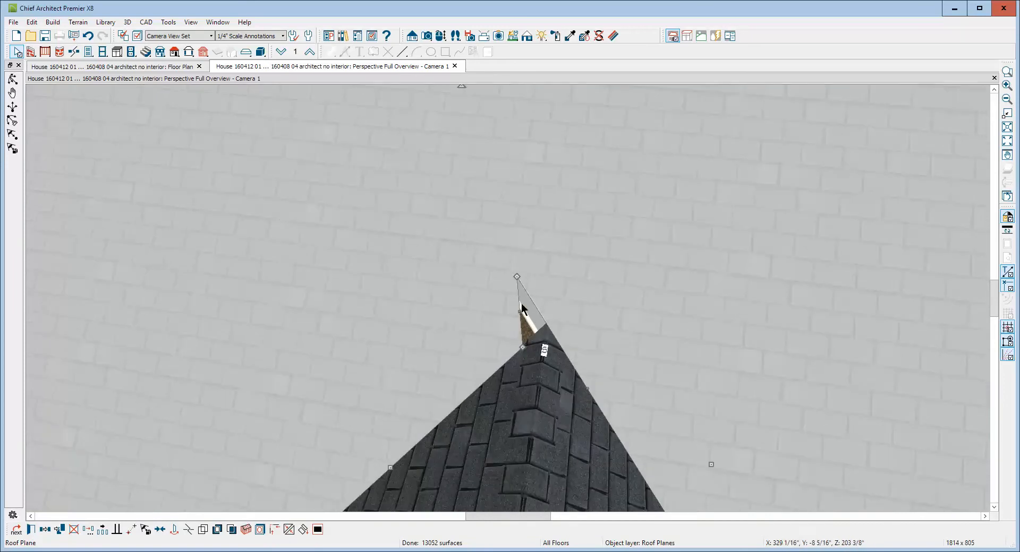
left_click_drag(515, 276, 564, 308)
scroll(564, 310, "down", 5)
key("Escape")
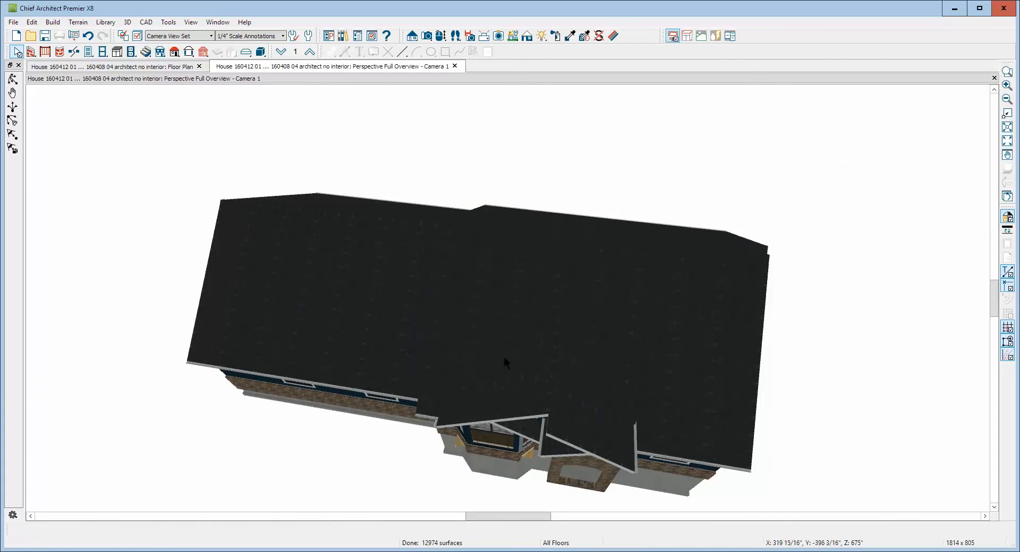
Join the rear edge of the enlarged gable's left roof plane with the main roof plane's opening edge
scroll(493, 396, "up", 2)
right_click(504, 375)
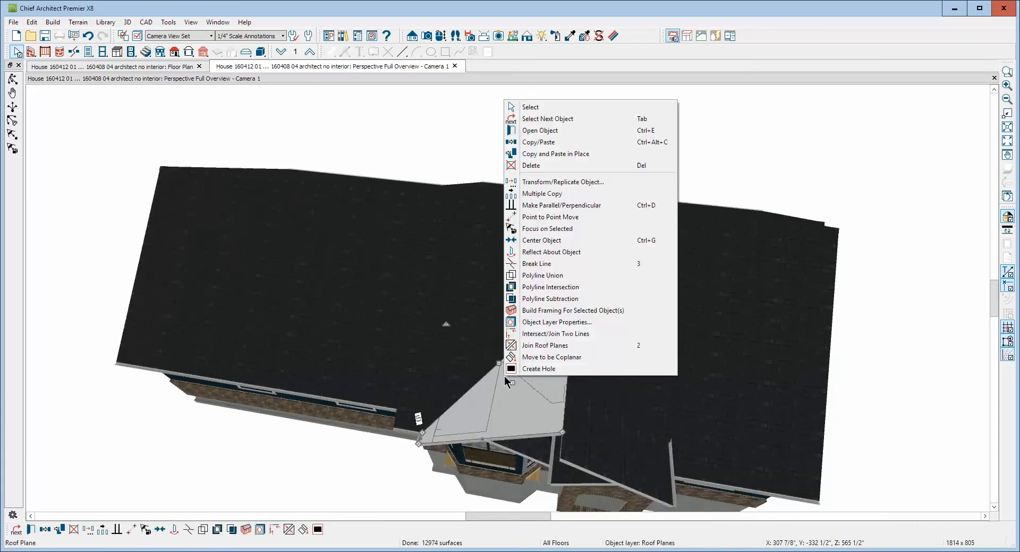
left_click(518, 346)
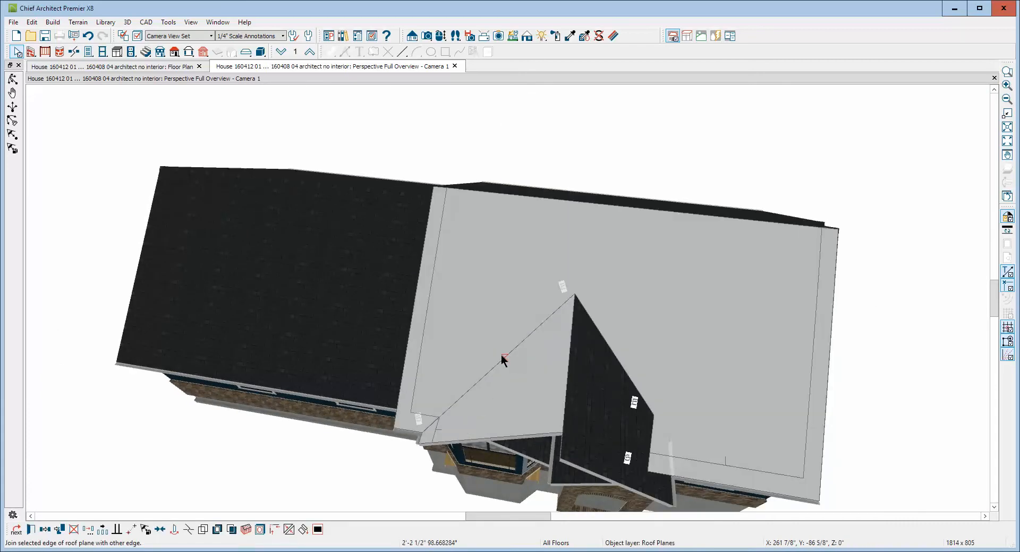
left_click(579, 448)
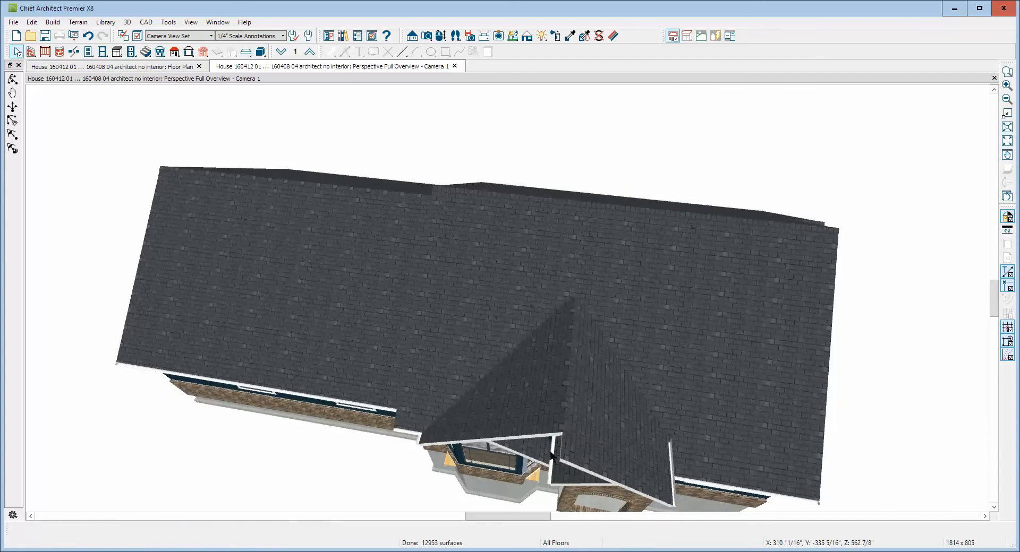
Switch to the Floor 1 plan view around the bay and porch, and hide the reference grid
key("ctrl+Tab")
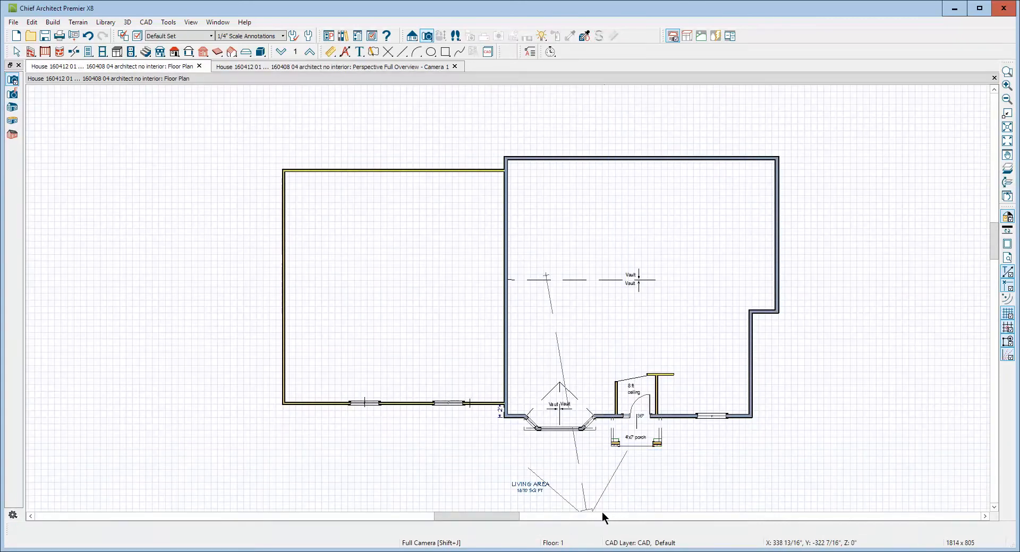
scroll(601, 510, "up", 3)
scroll(673, 481, "up", 5)
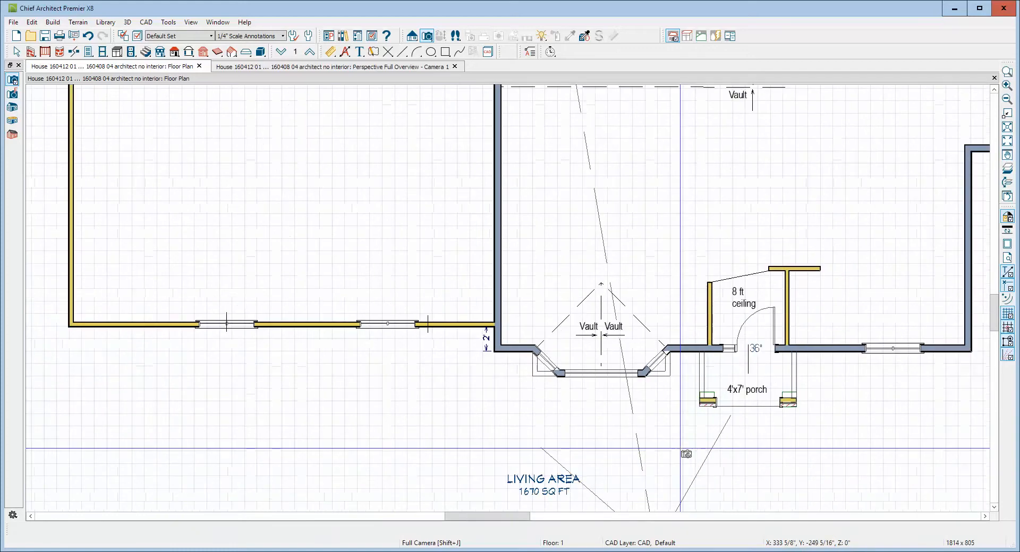
key("space")
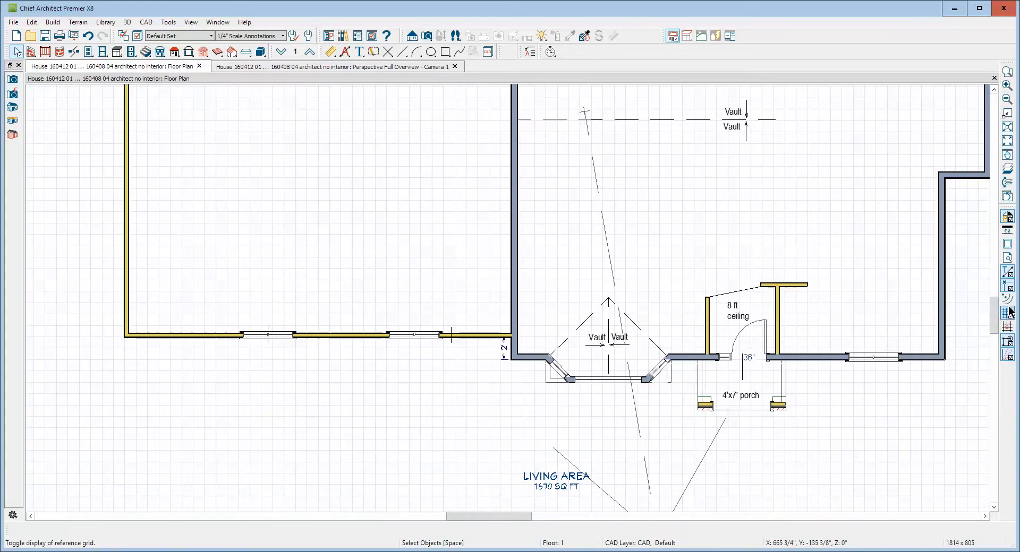
left_click(1007, 313)
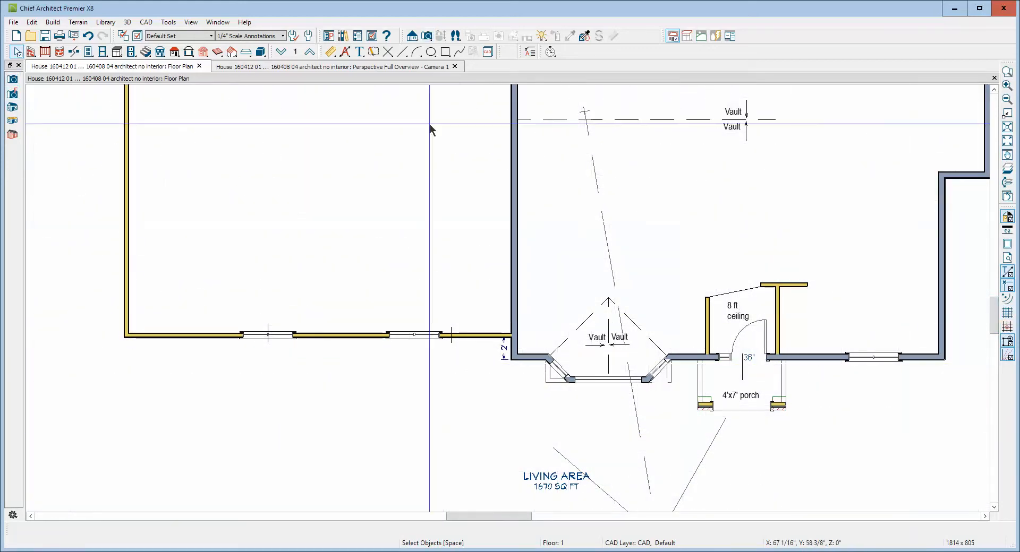
left_click(309, 53)
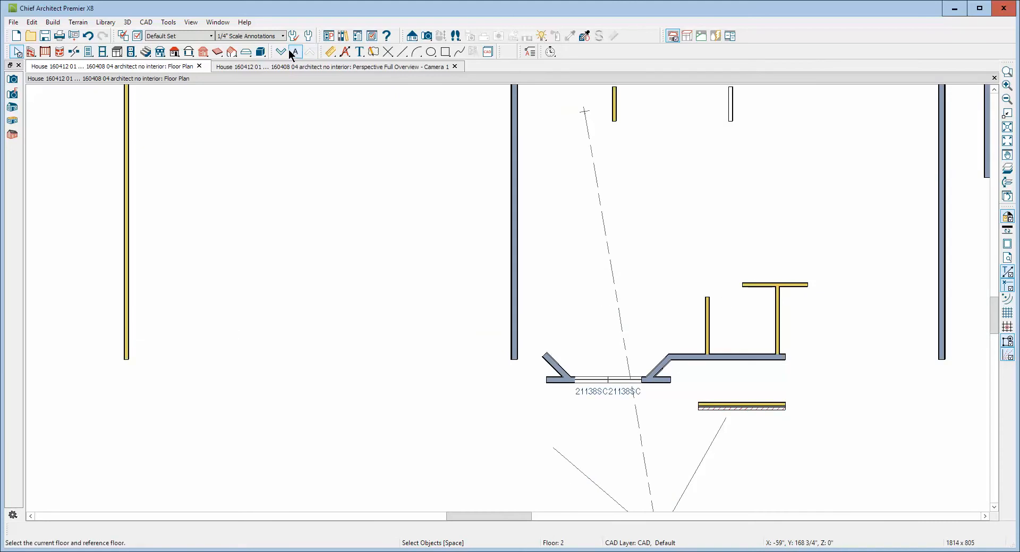
left_click(281, 52)
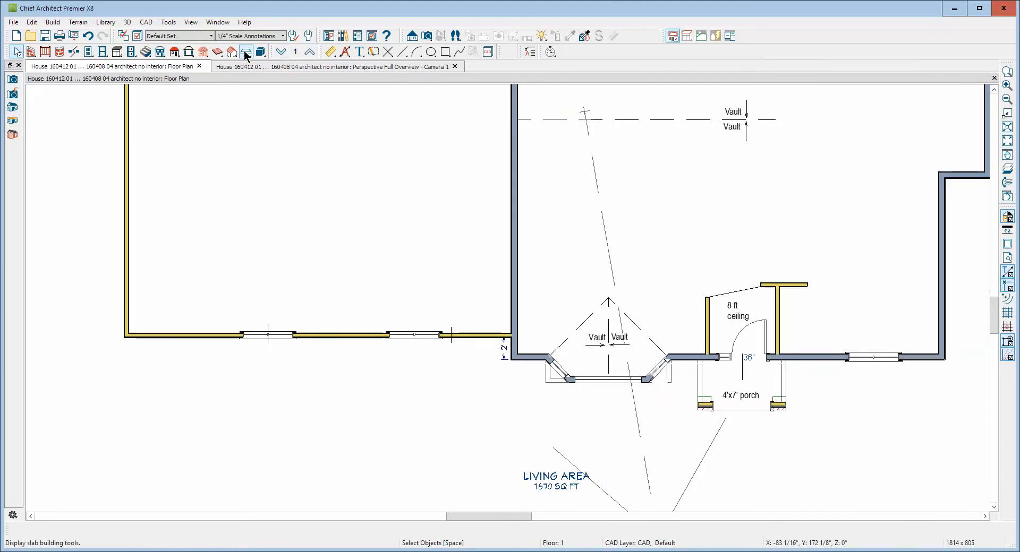
Turn on the display of the Roof Planes and Roofs, Baselines layers in the Default Set
left_click(145, 52)
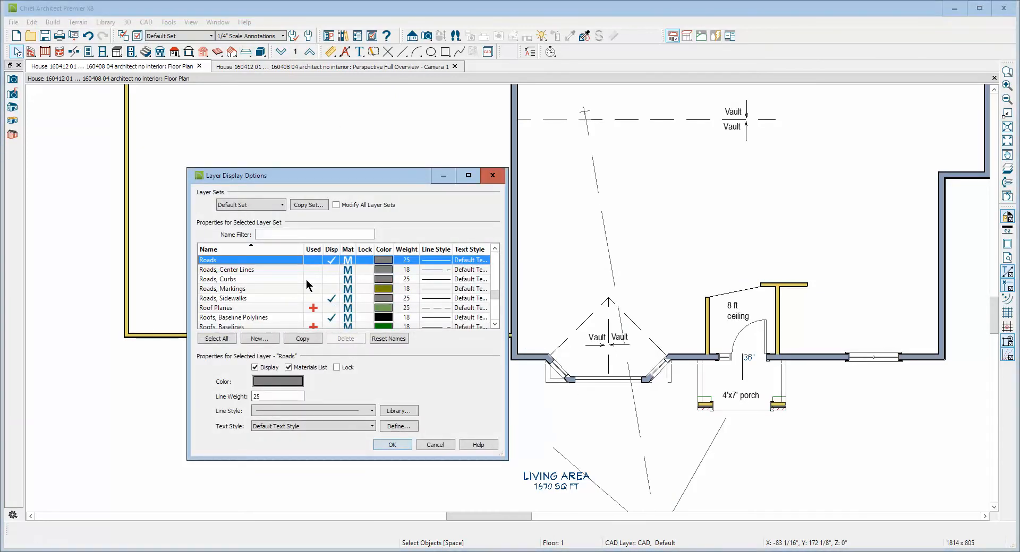
left_click(330, 308)
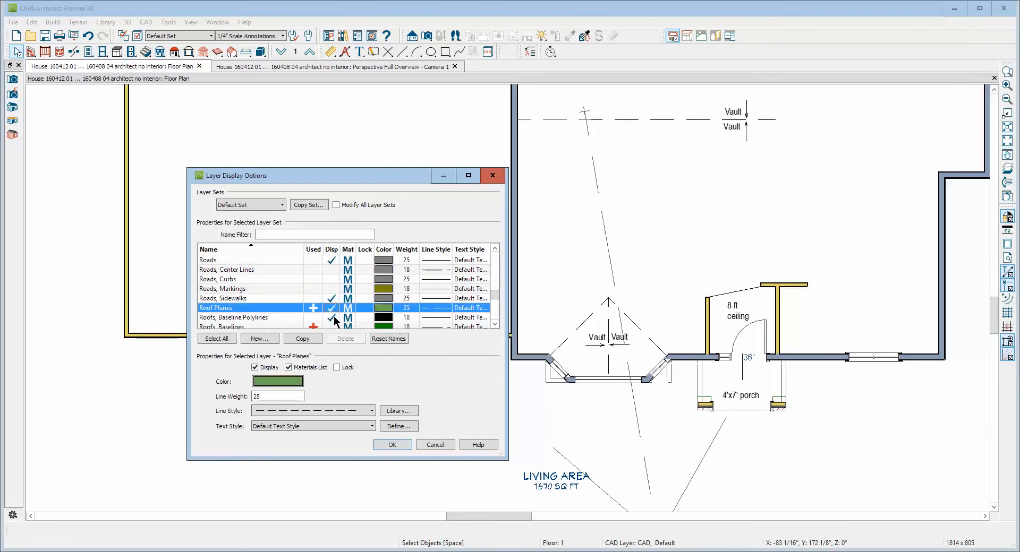
left_click(332, 327)
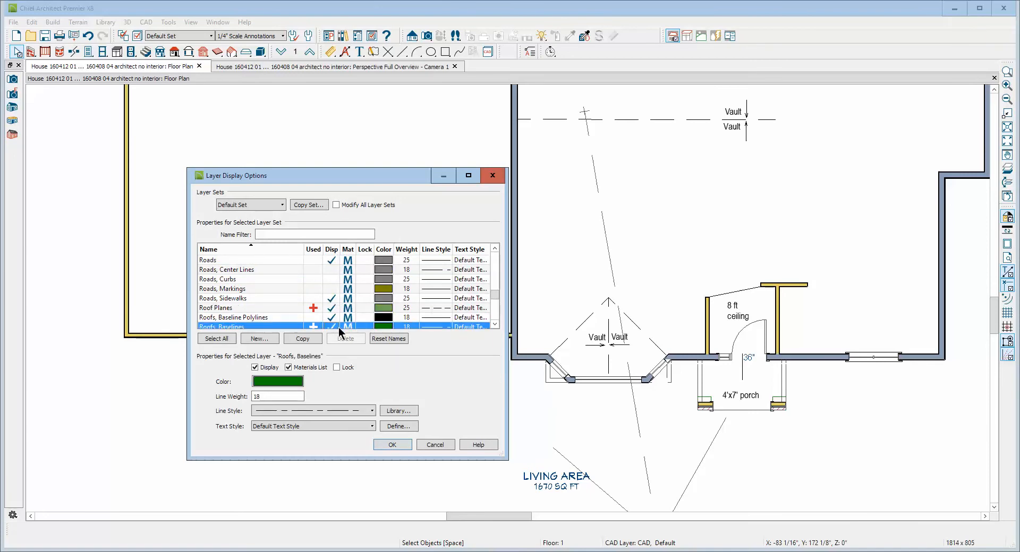
left_click(392, 445)
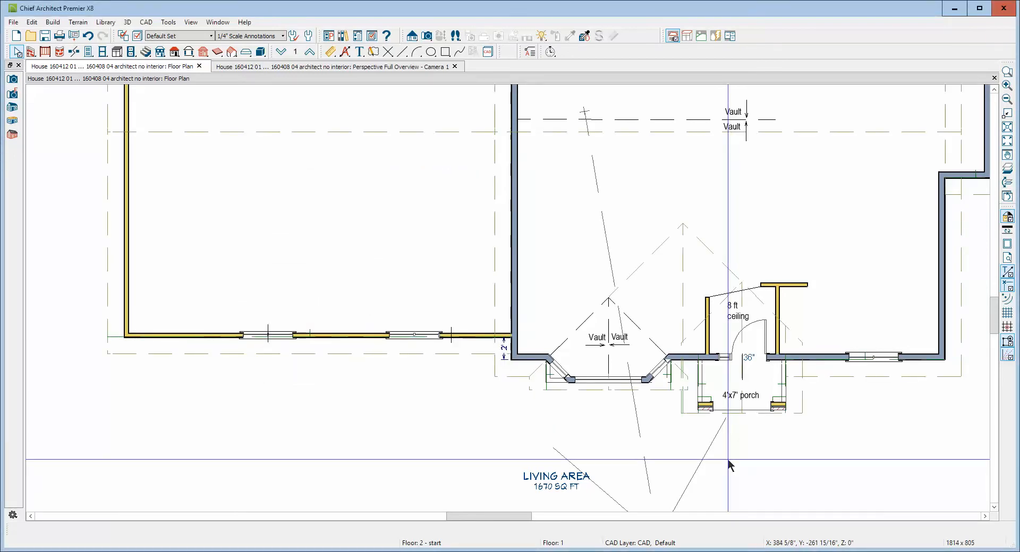
Pull the rear edge of the entry gable's left roof plane forward to the house's front wall, leaving it over the porch only
scroll(746, 455, "up", 2)
scroll(776, 435, "up", 1)
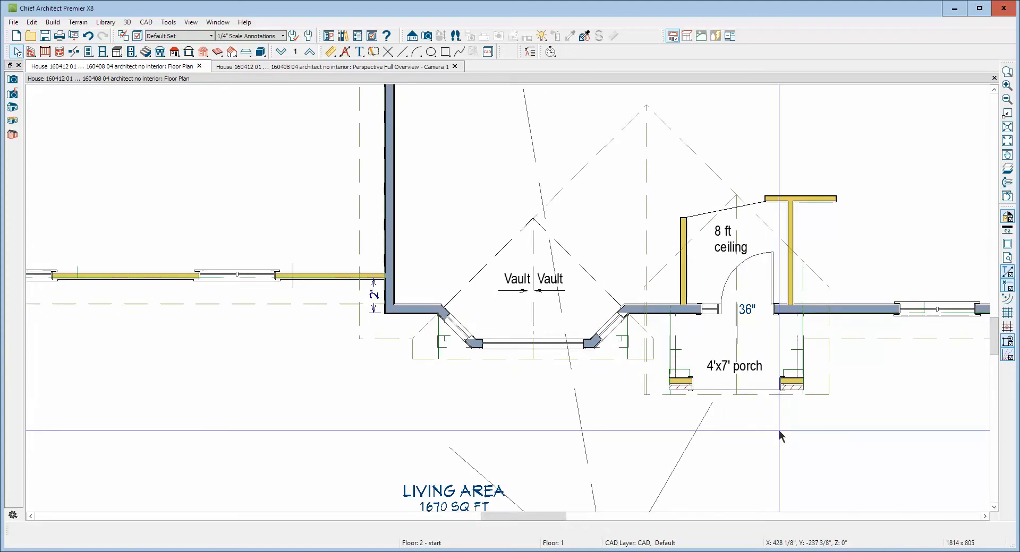
left_click(668, 263)
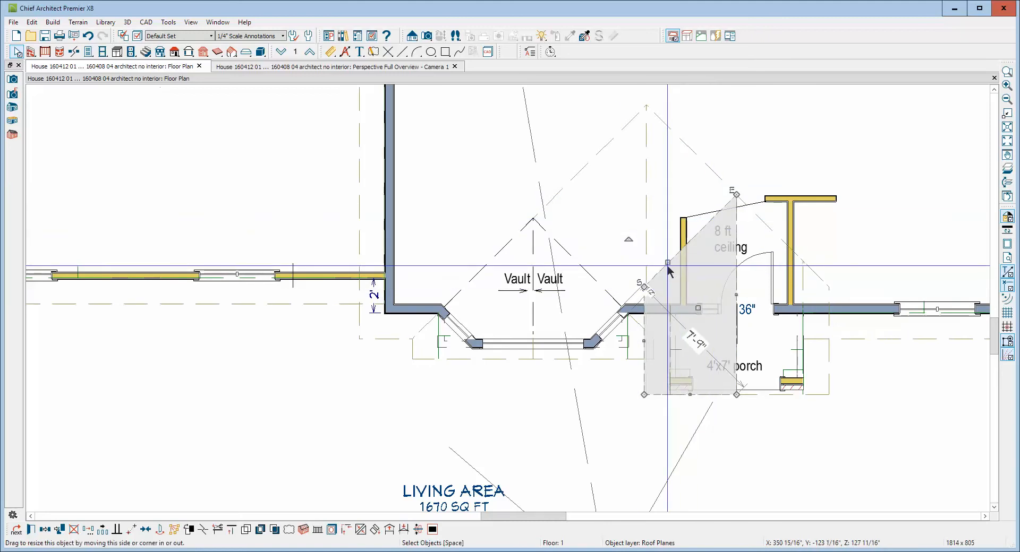
mouse_move(667, 263)
left_mouse_down()
mouse_move(667, 294)
mouse_move(701, 219)
mouse_move(736, 233)
mouse_move(735, 318)
left_mouse_up()
key("Escape")
Examine the plan outlines of the enlarged gable's right roof plane and the small porch roof plane
left_click(830, 362)
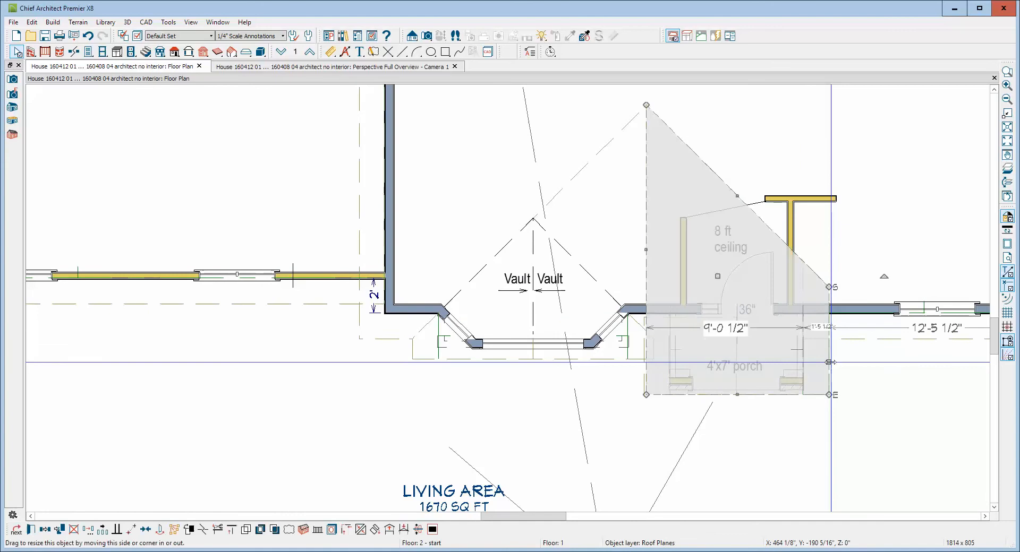
left_click(422, 359)
key("Escape")
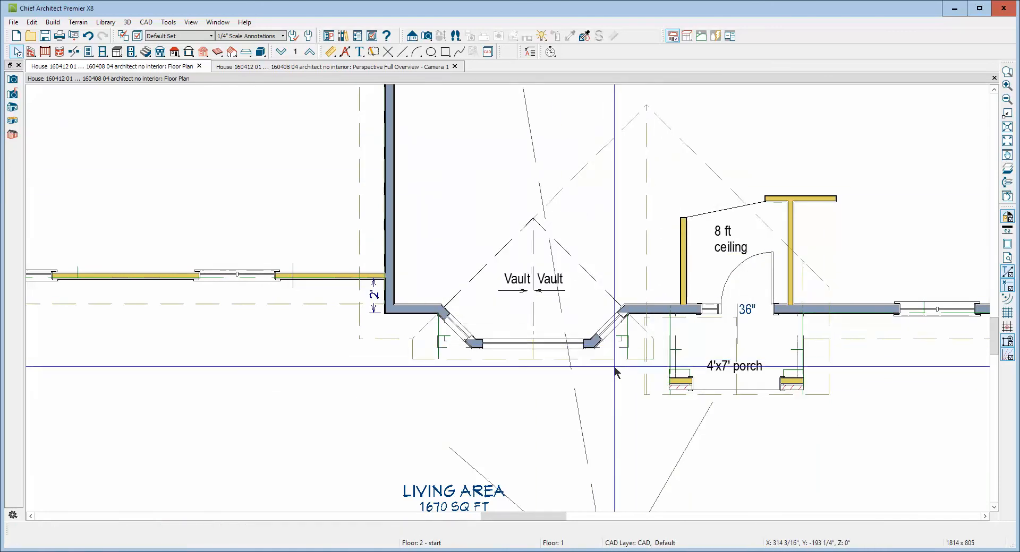
left_click(650, 397)
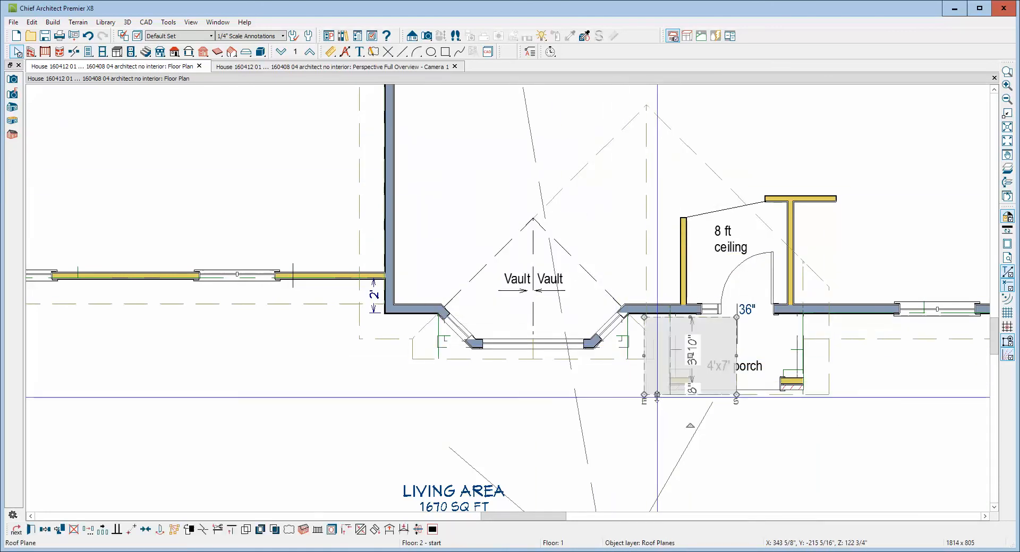
left_click_drag(827, 401, 828, 400)
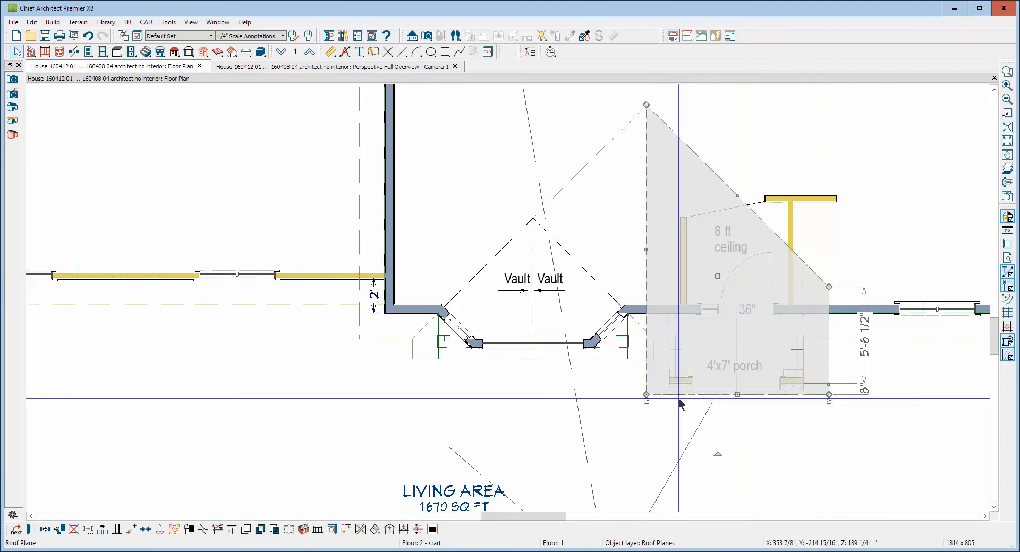
key("Escape")
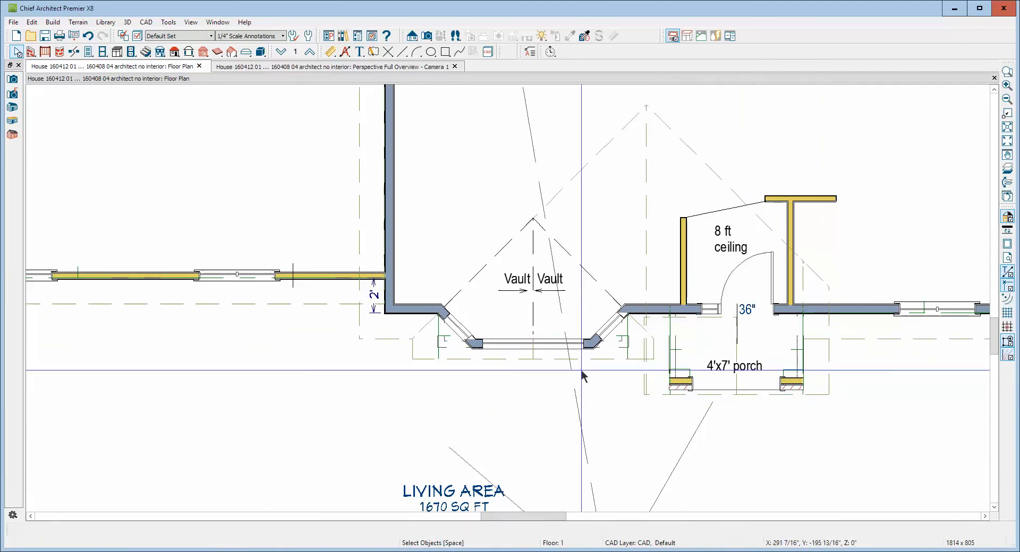
In the camera view, break the right roof plane's front edge at the porch peak and move its ridge-side section back to the left plane's front edge
key("ctrl+Tab")
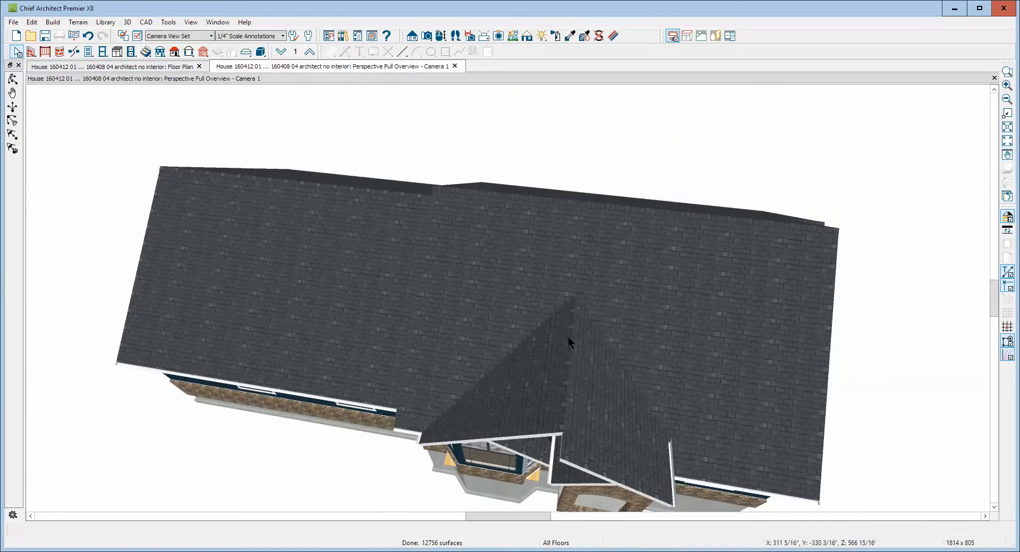
scroll(562, 394, "up", 5)
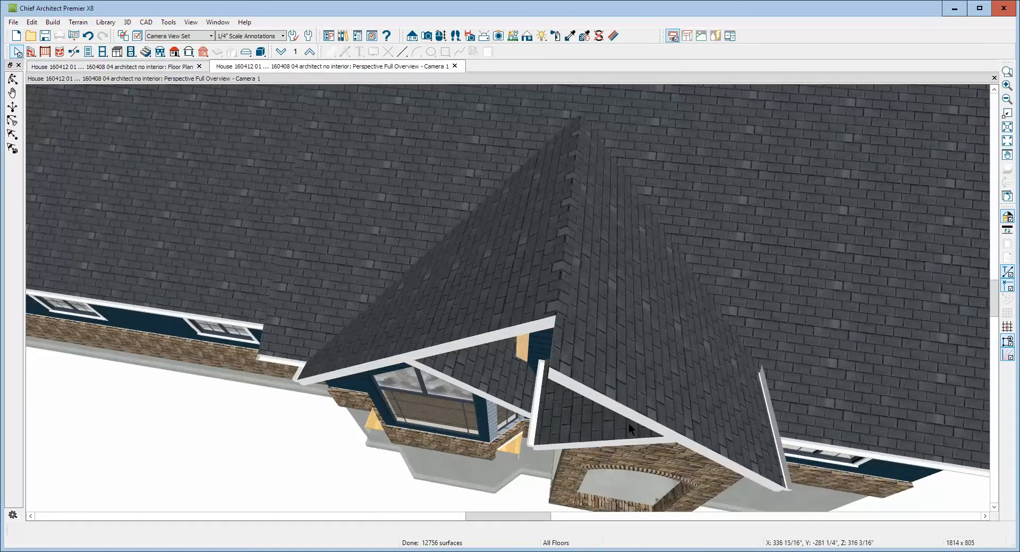
left_click(647, 418)
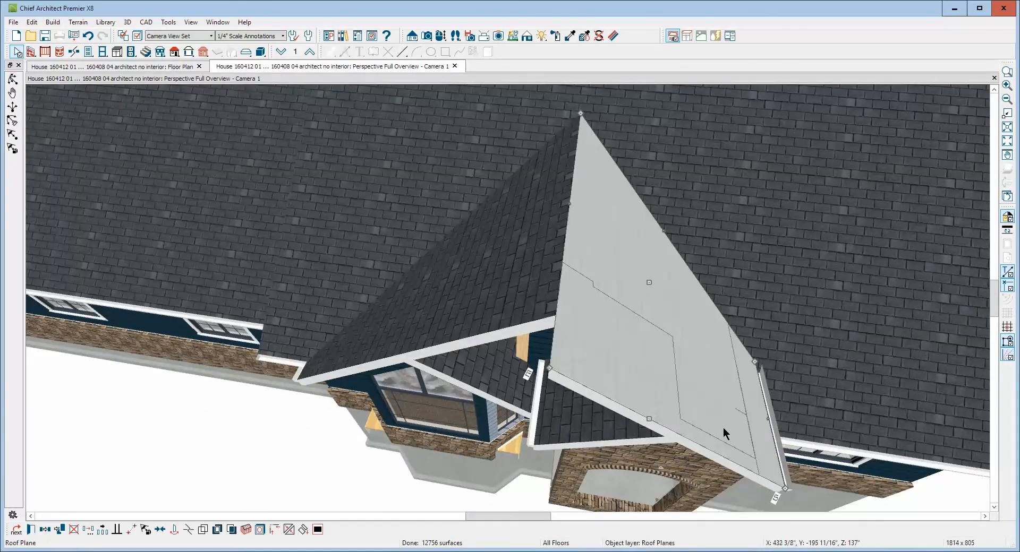
left_click(188, 531)
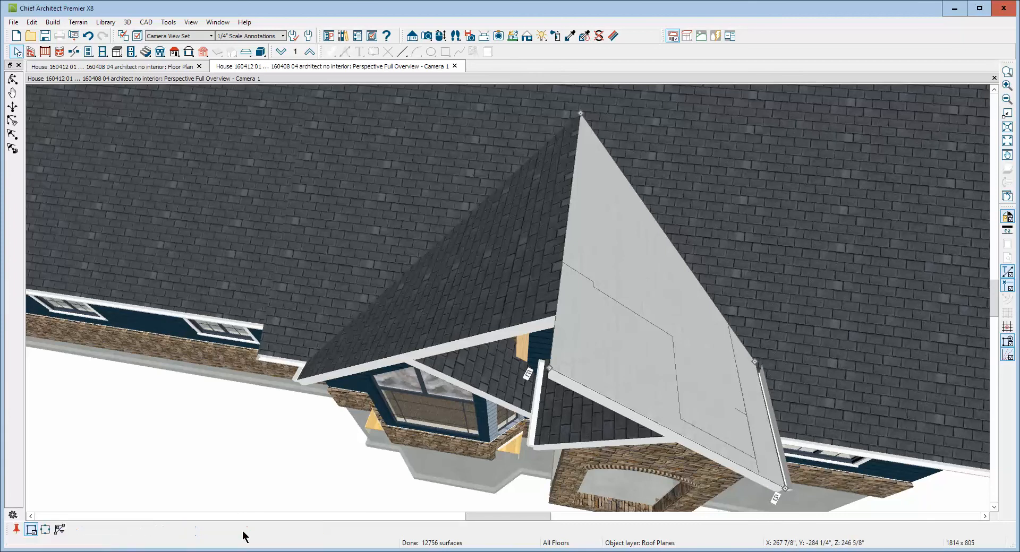
left_click(676, 435)
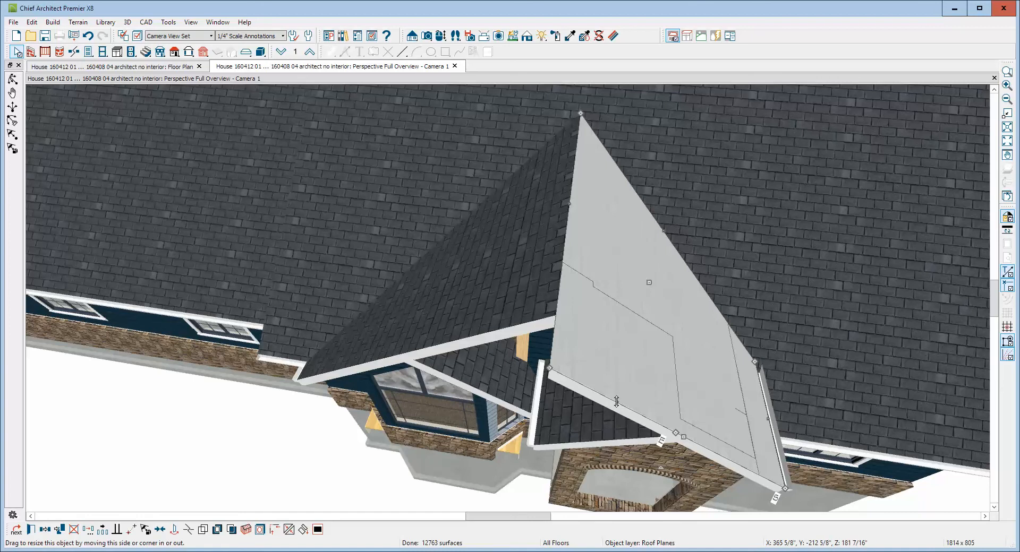
left_click_drag(616, 402, 555, 314)
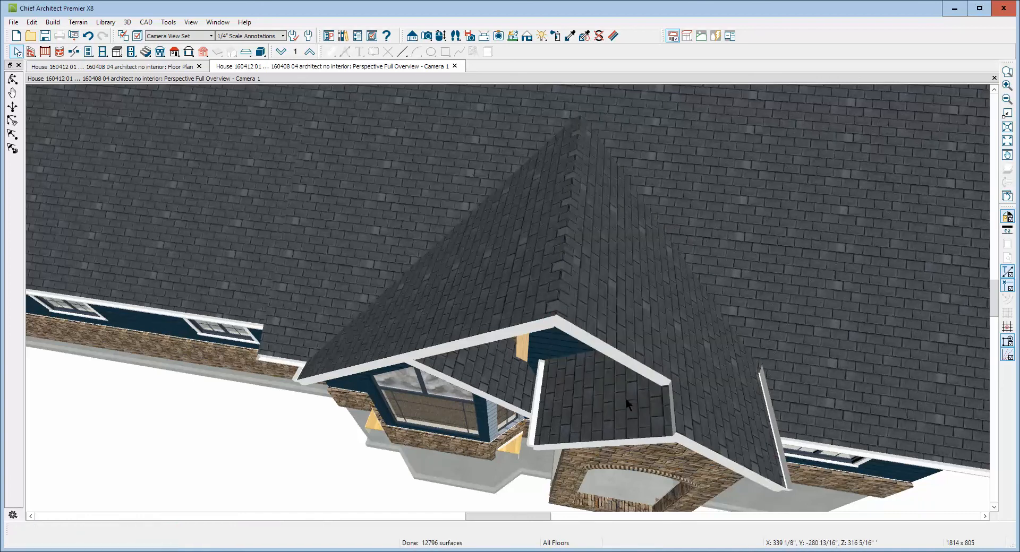
Join the enlarged gable's right roof plane and the small porch roof plane along the porch ridge
right_click(662, 424)
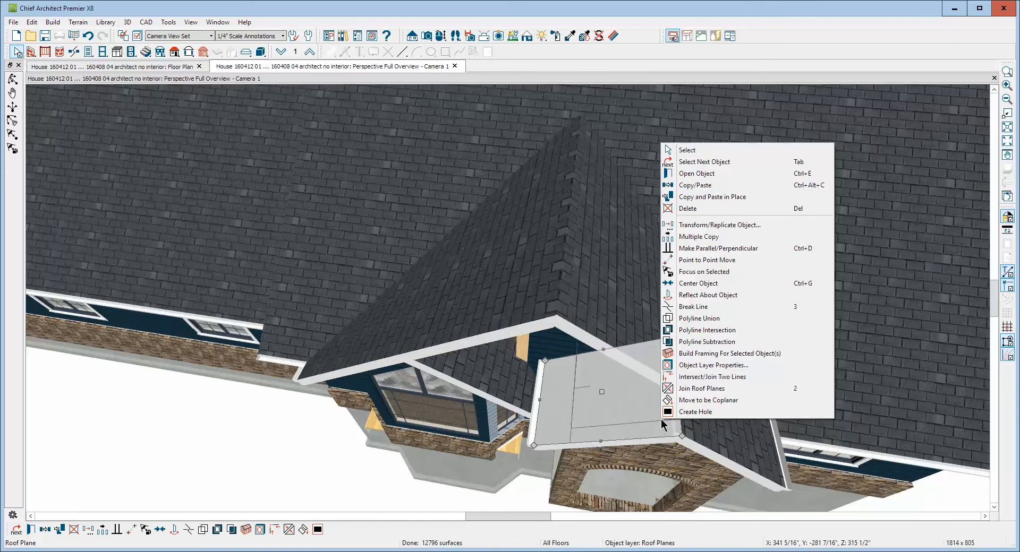
left_click(690, 389)
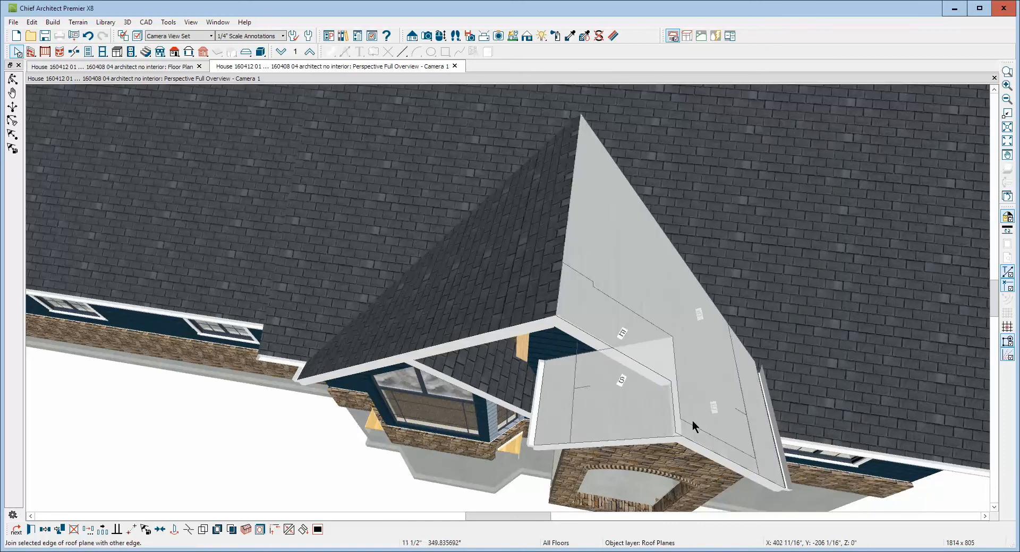
left_click(692, 420)
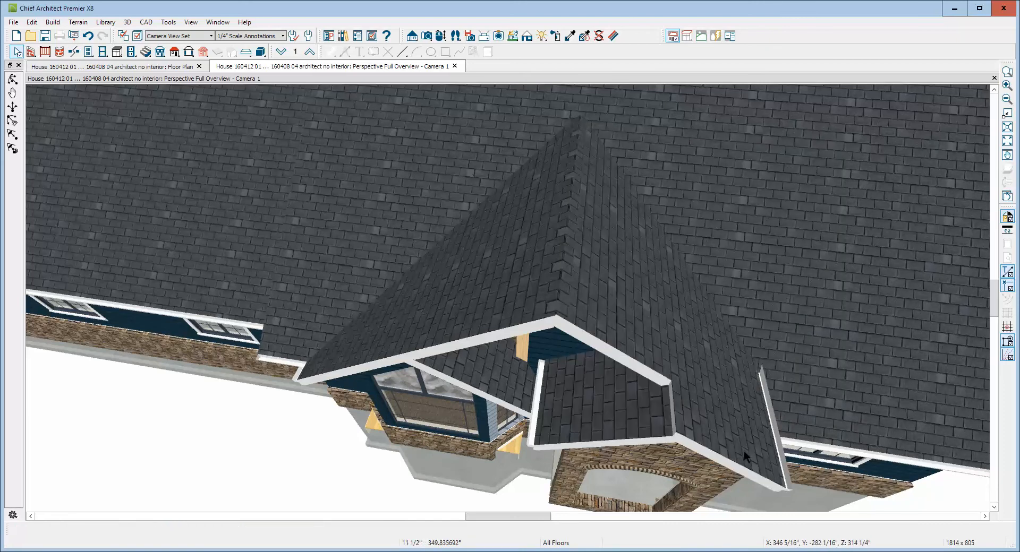
right_click(679, 420)
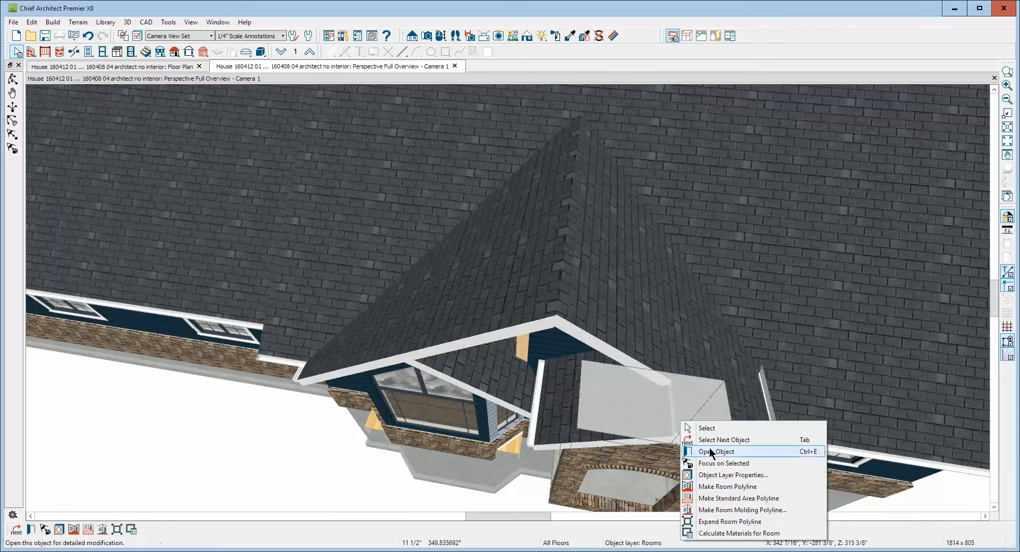
left_click(698, 417)
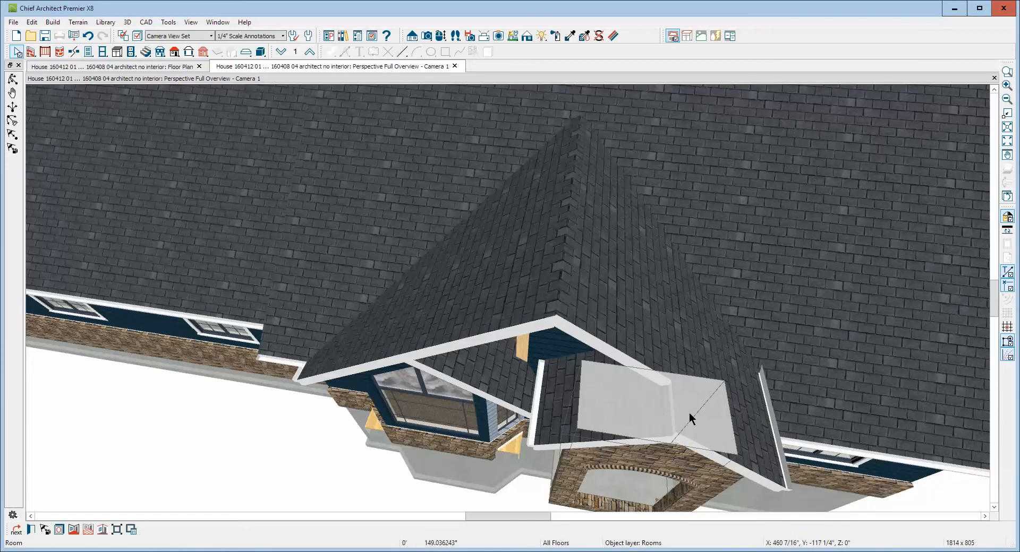
left_click(750, 443)
left_click(706, 404)
right_click(688, 324)
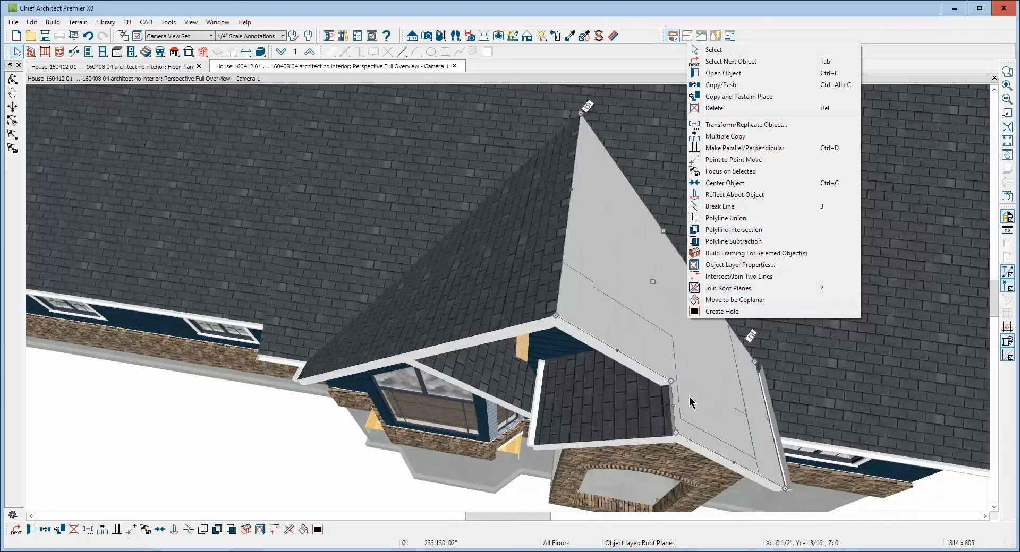
left_click(672, 405)
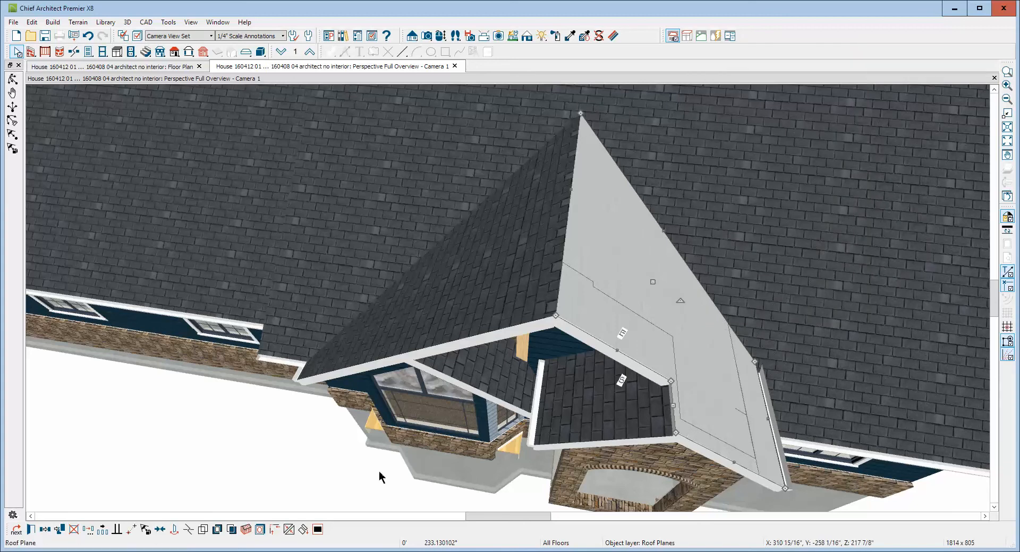
left_click(291, 532)
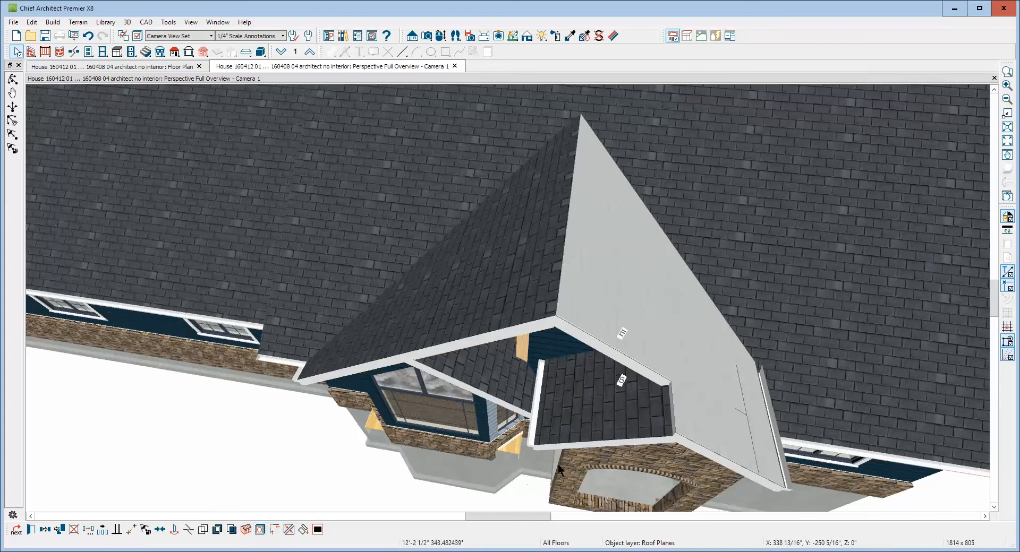
left_click(665, 419)
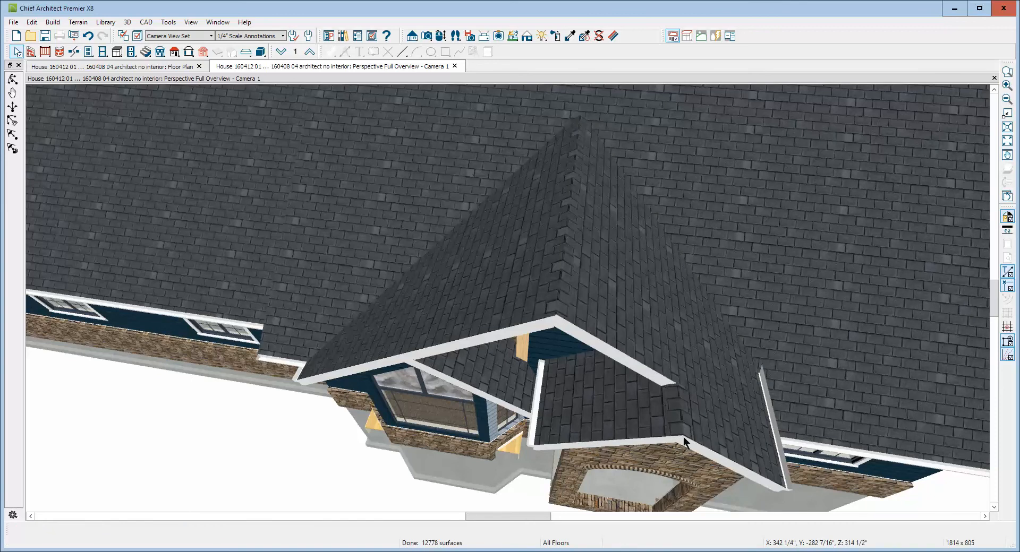
Extend the large gable's attic wall about 4'-8 1/2" toward the bay gable, accepting the change to the automatically generated wall
scroll(712, 372, "down", 4)
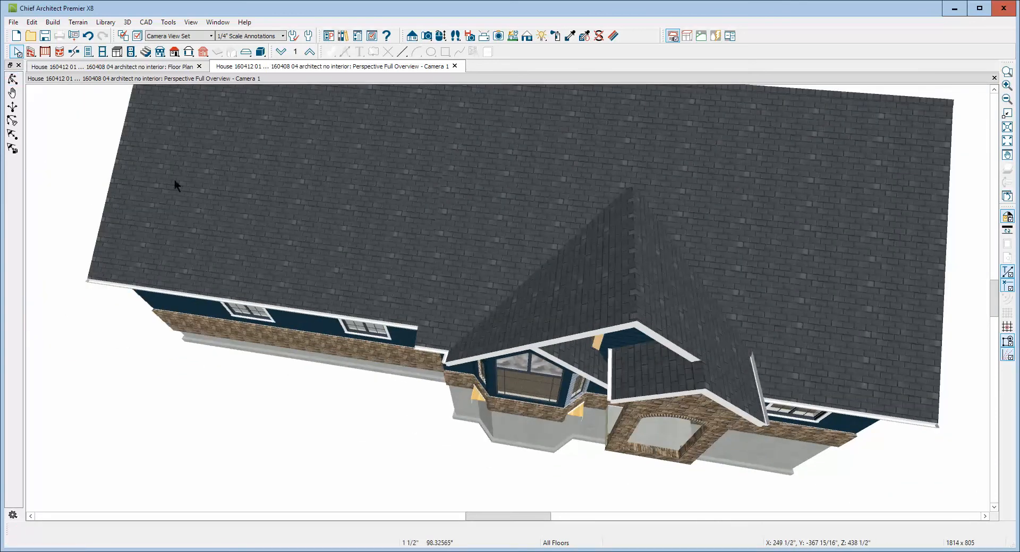
left_click(12, 79)
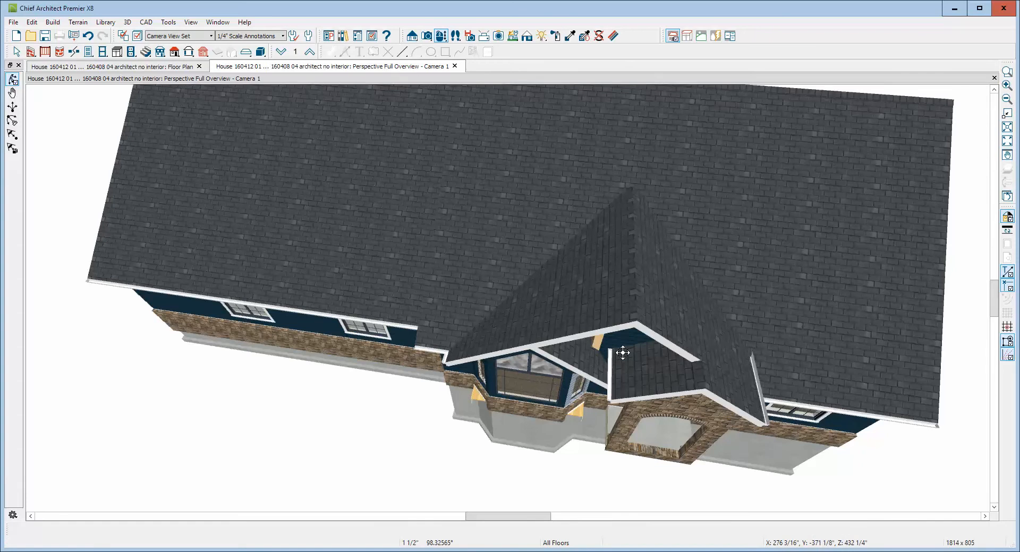
left_click_drag(622, 353, 623, 289)
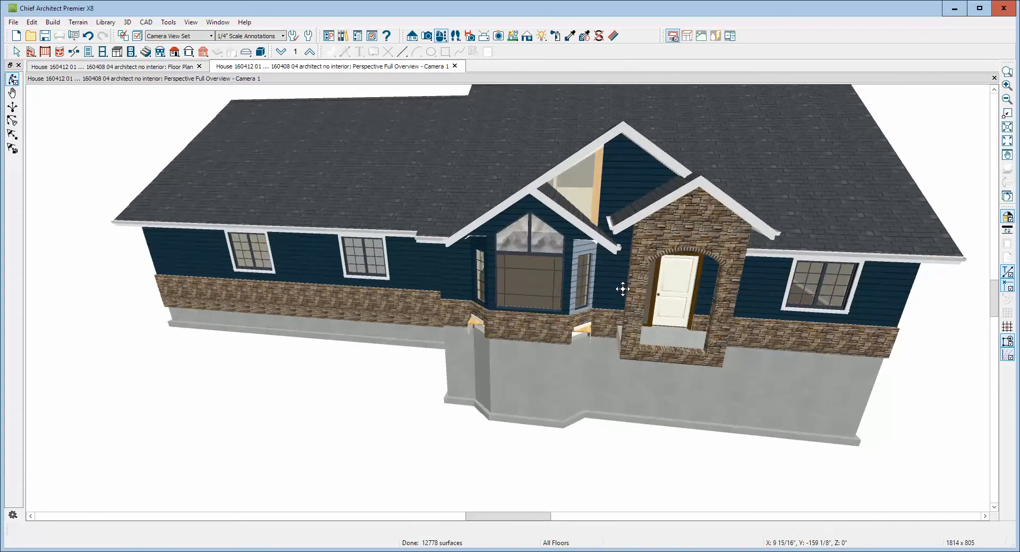
key("space")
left_click(609, 186)
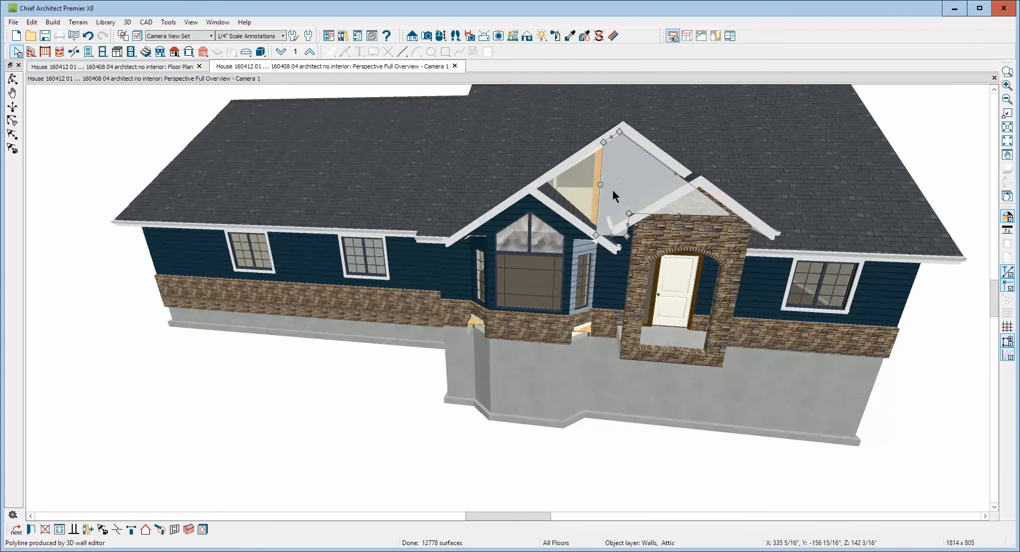
left_click_drag(600, 185, 541, 190)
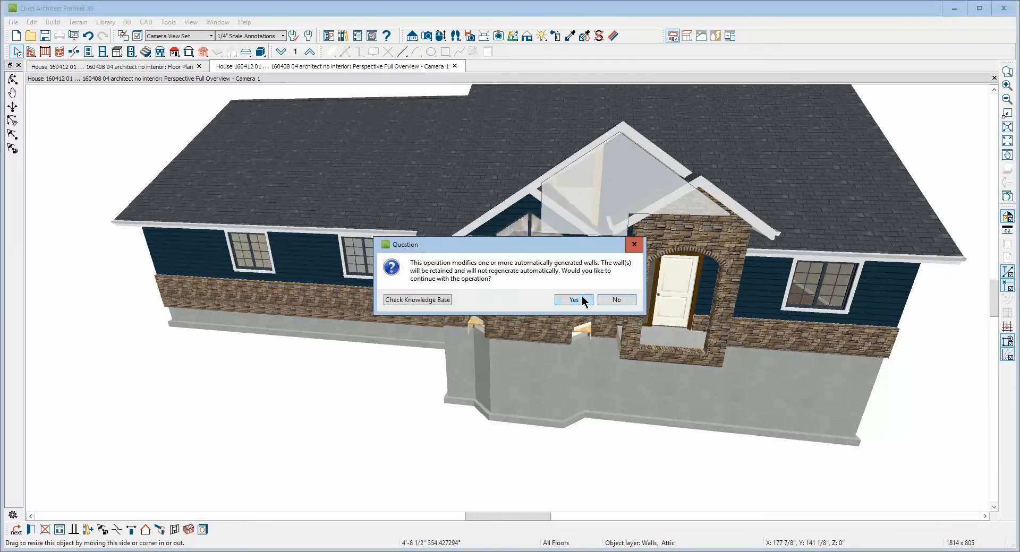
left_click(573, 299)
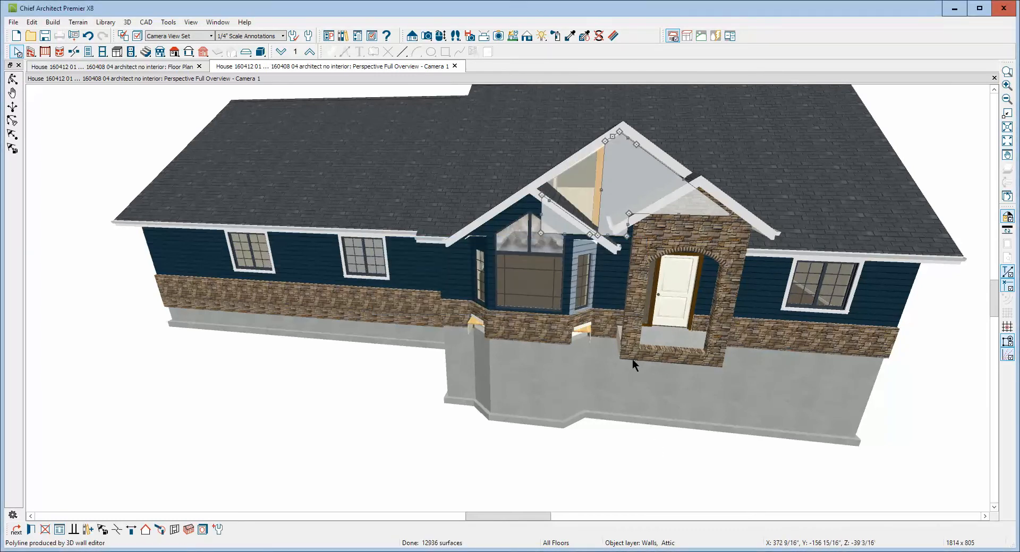
key("Escape")
Try to pull the rear edge of the bay gable's right roof plane forward in the camera view
scroll(605, 171, "up", 3)
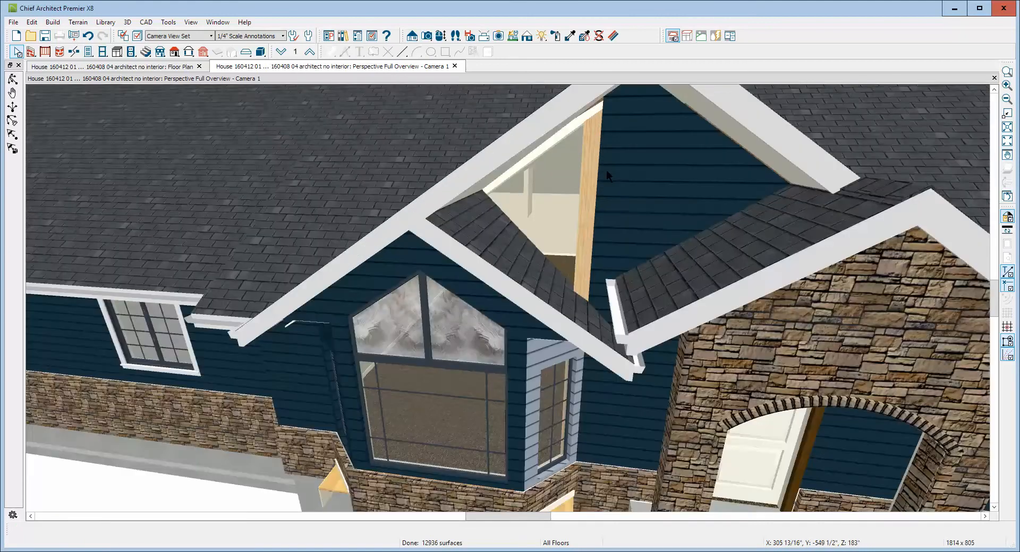
scroll(607, 170, "down", 2)
left_click(619, 166)
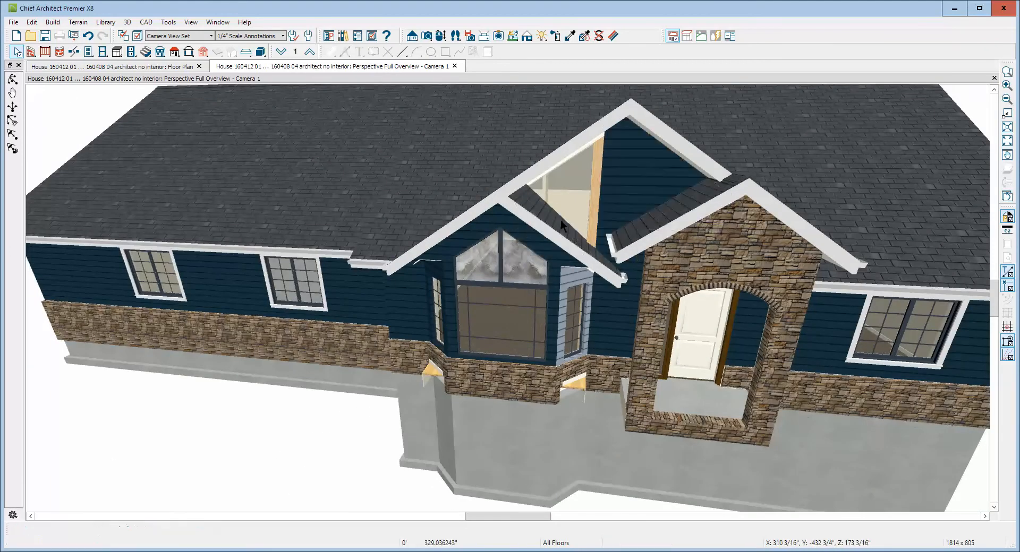
key("Escape")
left_click(571, 232)
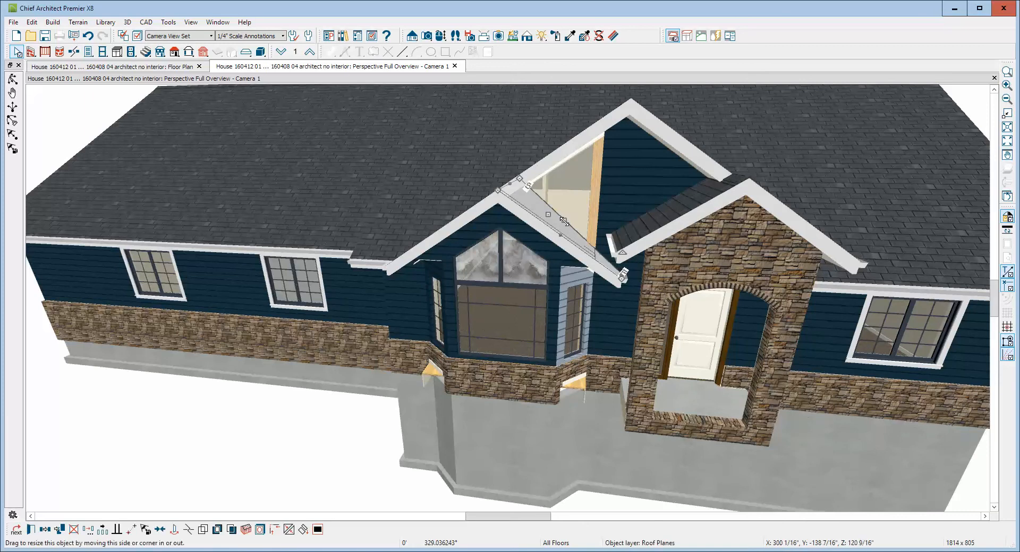
left_click_drag(564, 218, 606, 288)
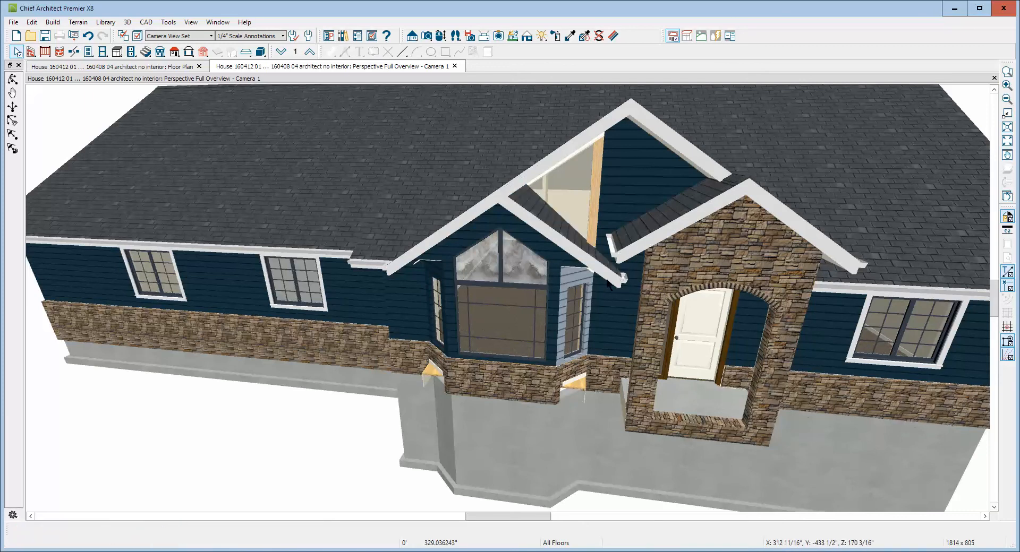
In the floor plan, move the two rear corners of the bay gable's right roof plane in line with the house's front wall
key("ctrl+Tab")
scroll(743, 351, "up", 3)
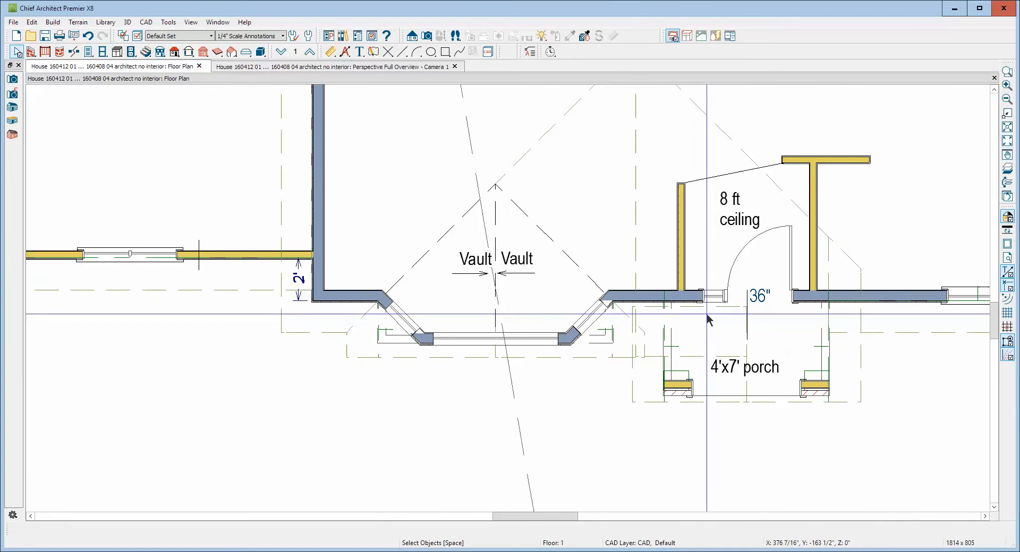
left_click(654, 315)
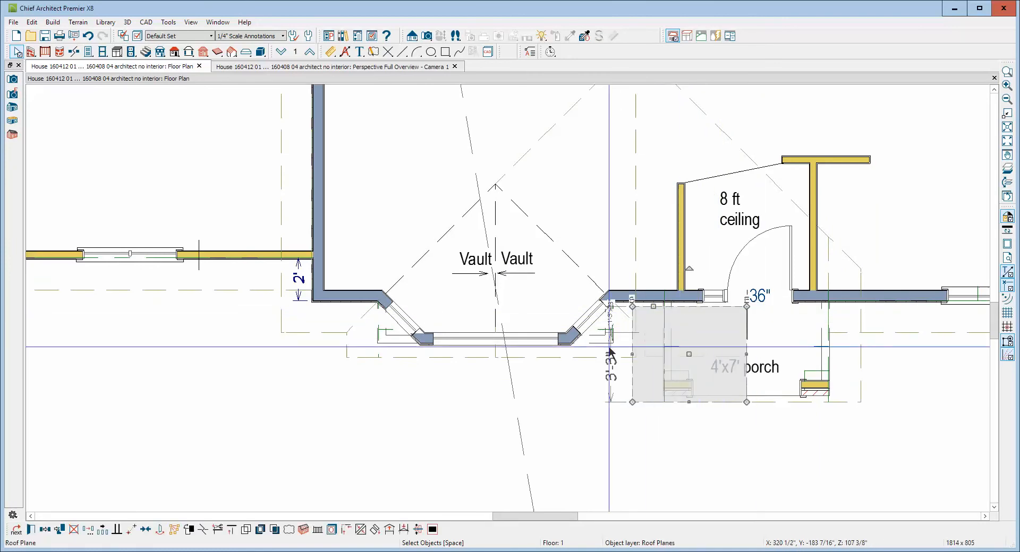
left_click(580, 358)
left_click(583, 358)
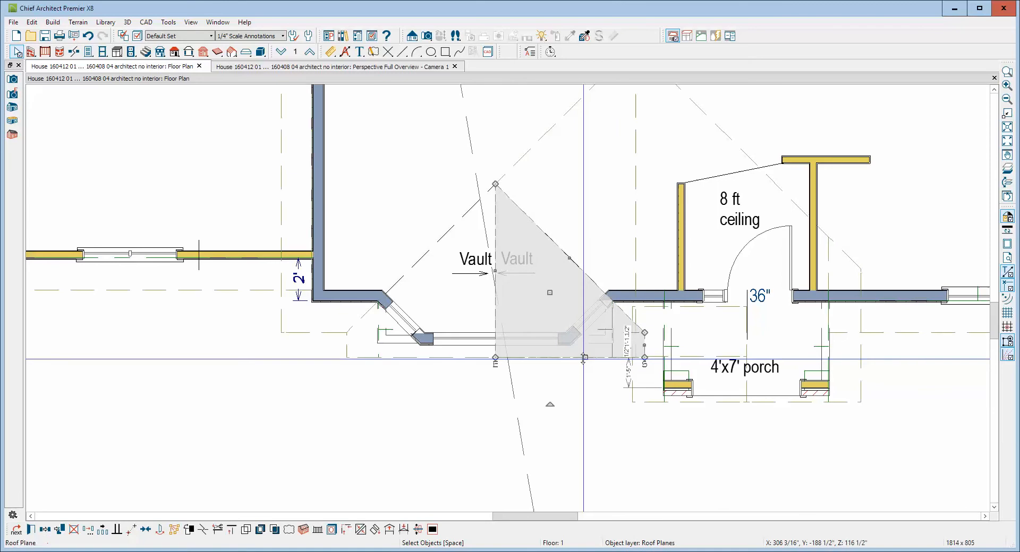
left_click(483, 360)
left_click(519, 356)
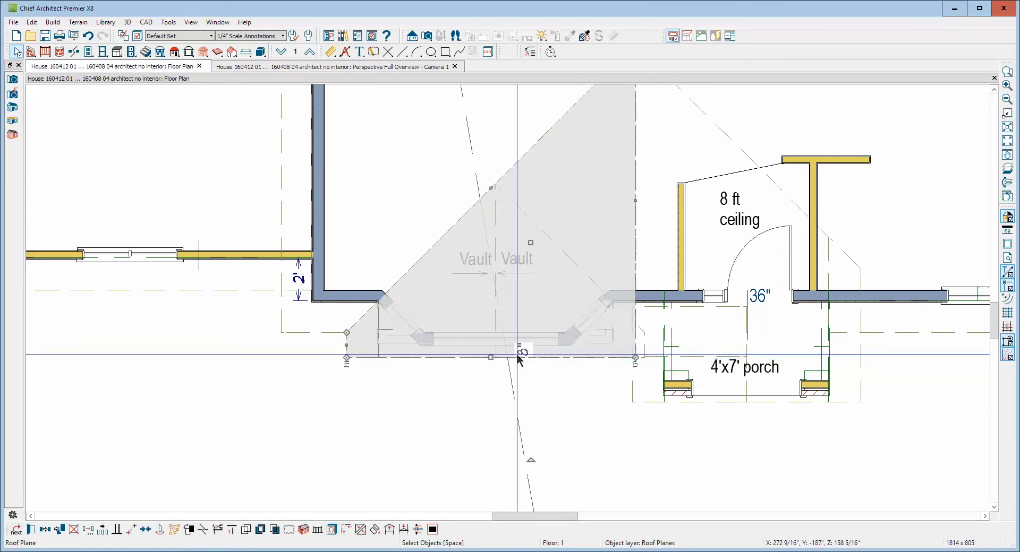
left_click(582, 358)
left_click(585, 266)
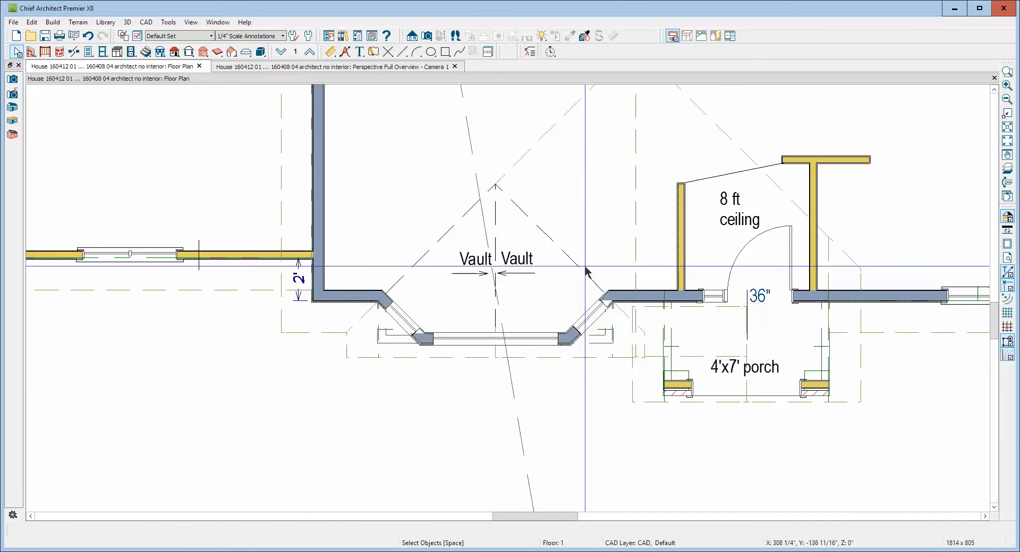
left_click(590, 280)
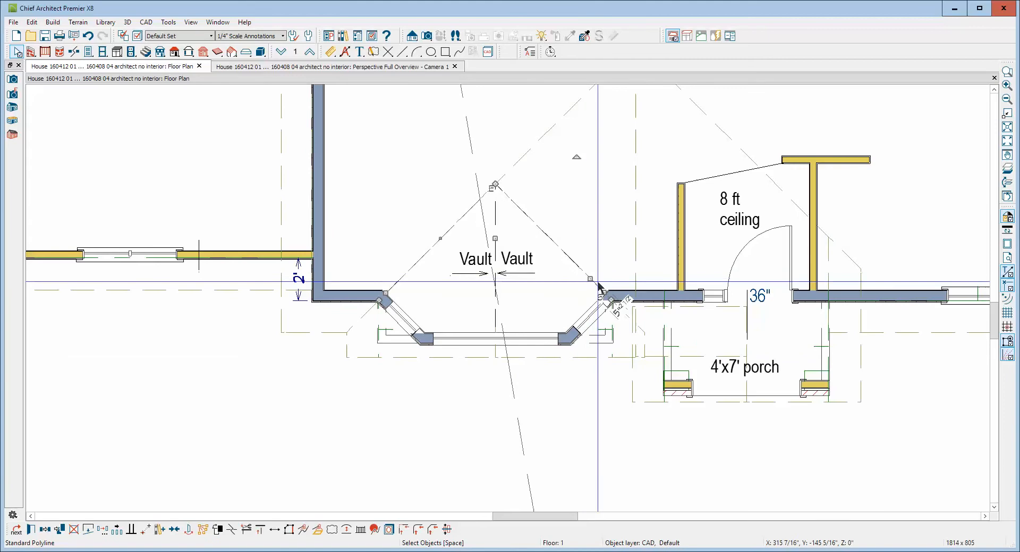
left_click(578, 363)
left_click(577, 358)
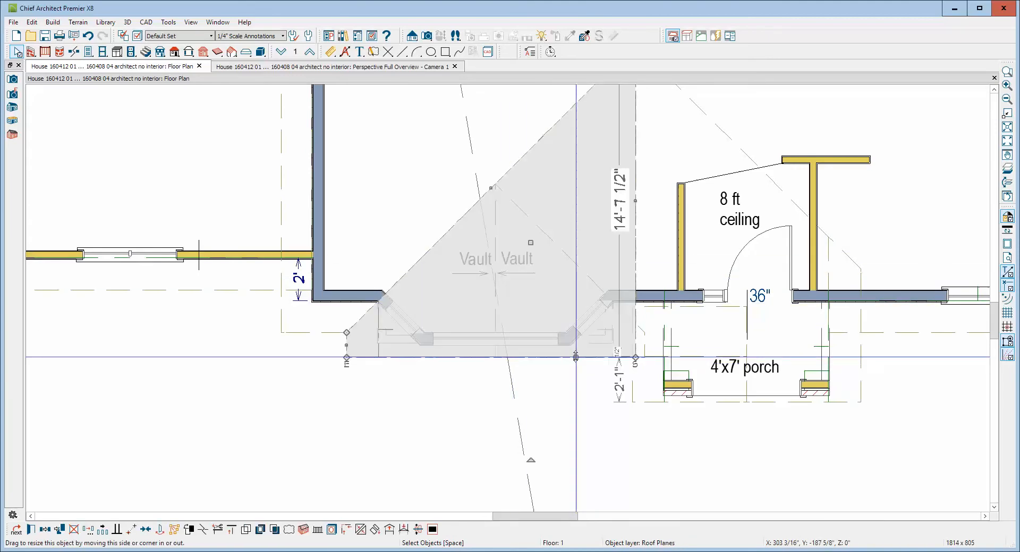
left_click_drag(575, 357, 644, 344)
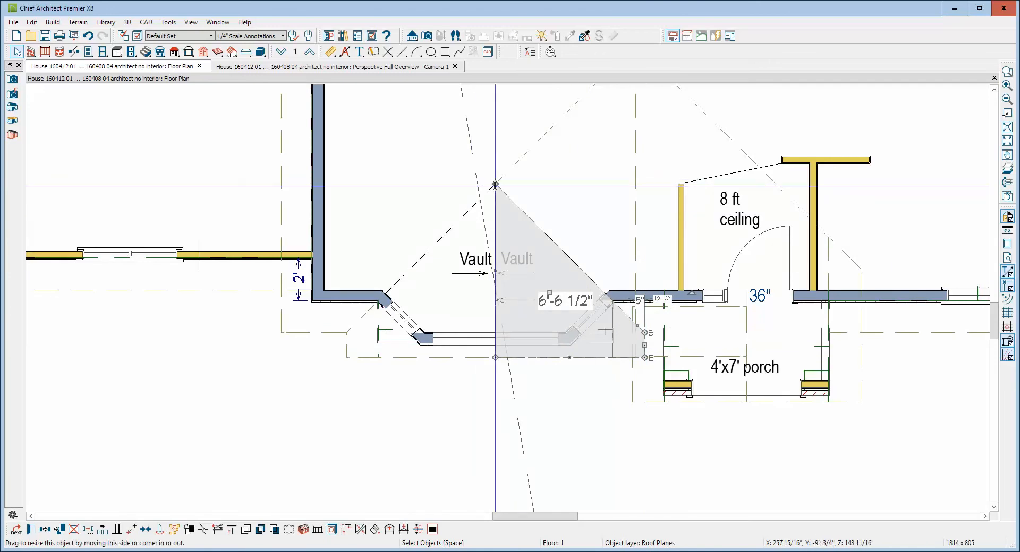
left_click_drag(495, 185, 493, 303)
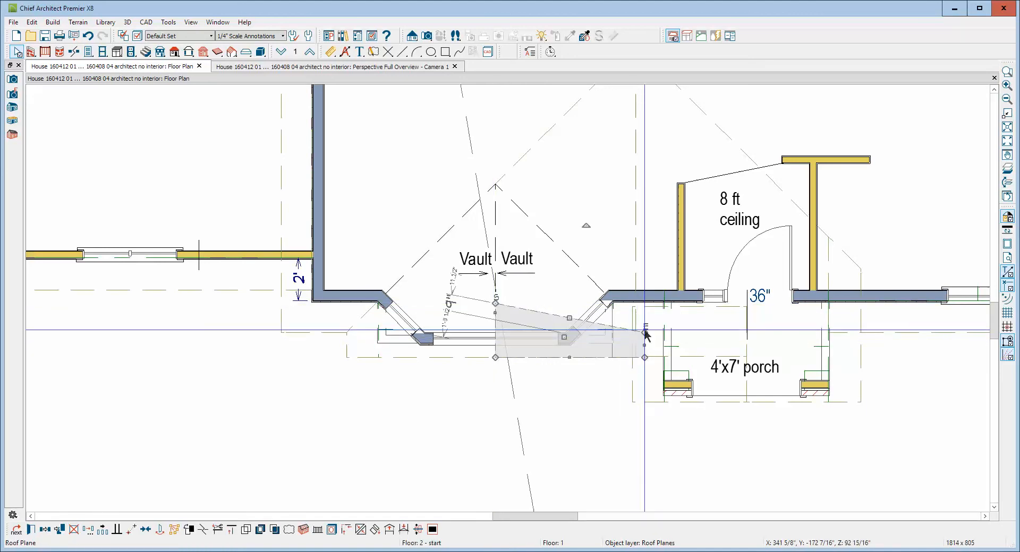
left_click_drag(646, 333, 641, 303)
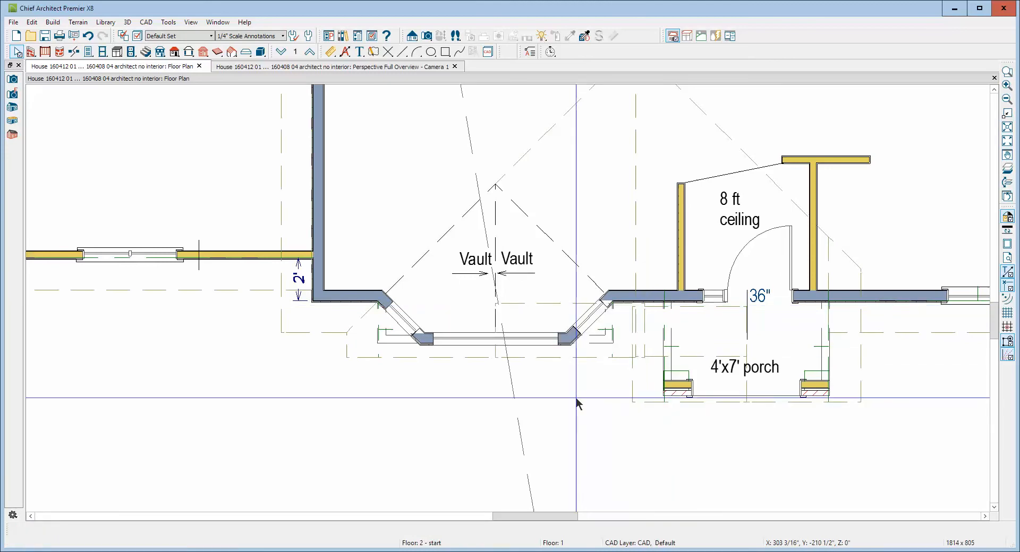
In the camera view, turn off the gutter for the left roof plane over the entry porch
key("ctrl+Tab")
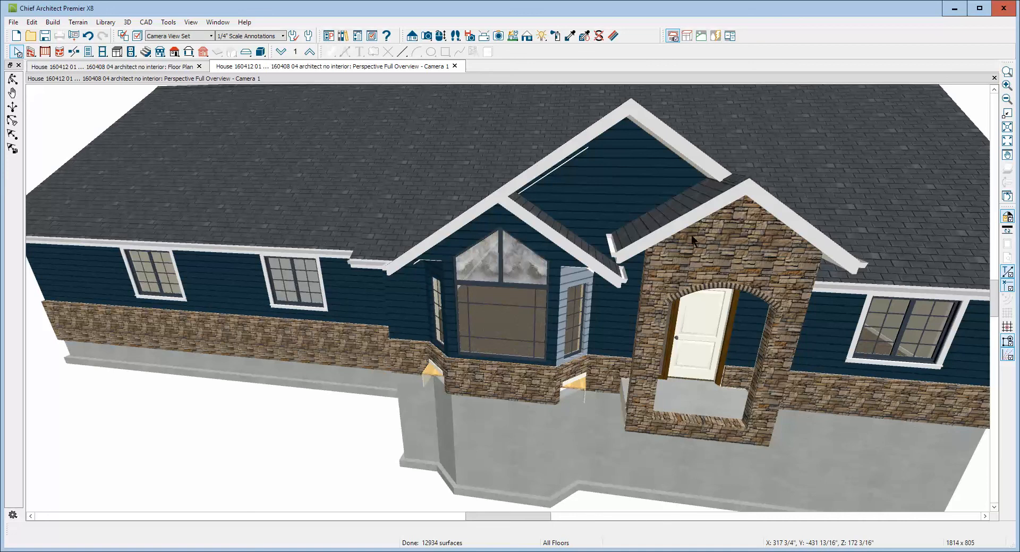
left_click(653, 239)
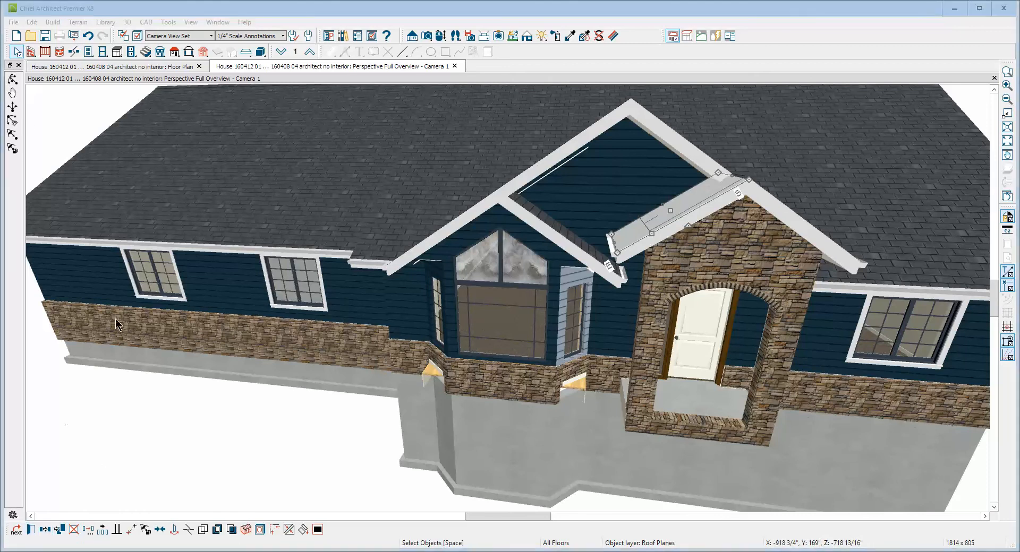
left_click(581, 115)
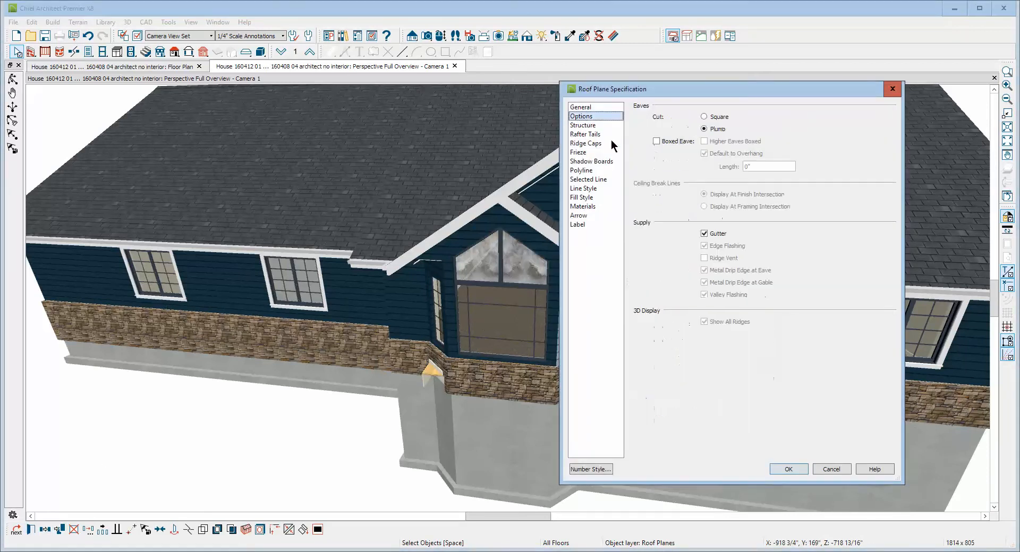
left_click(705, 234)
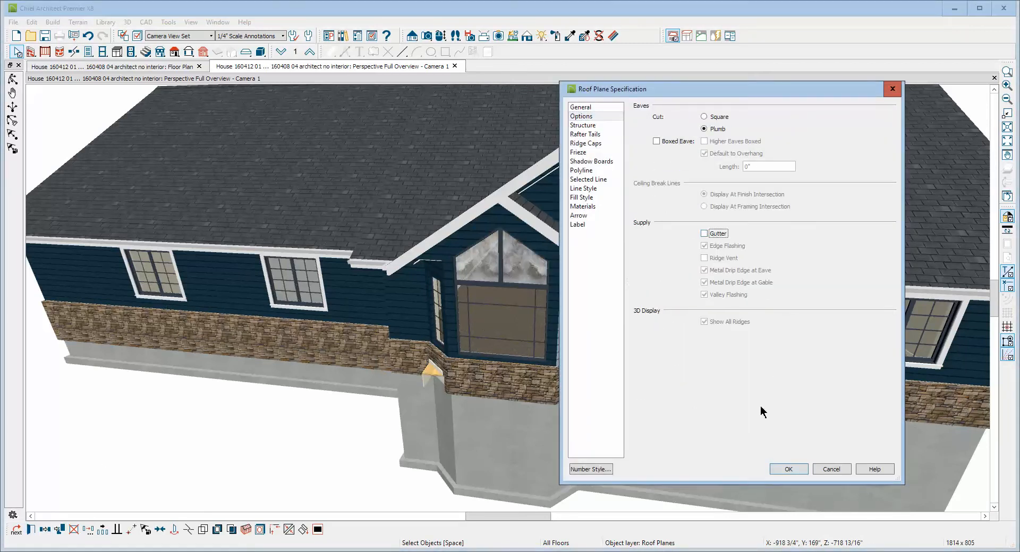
left_click(788, 469)
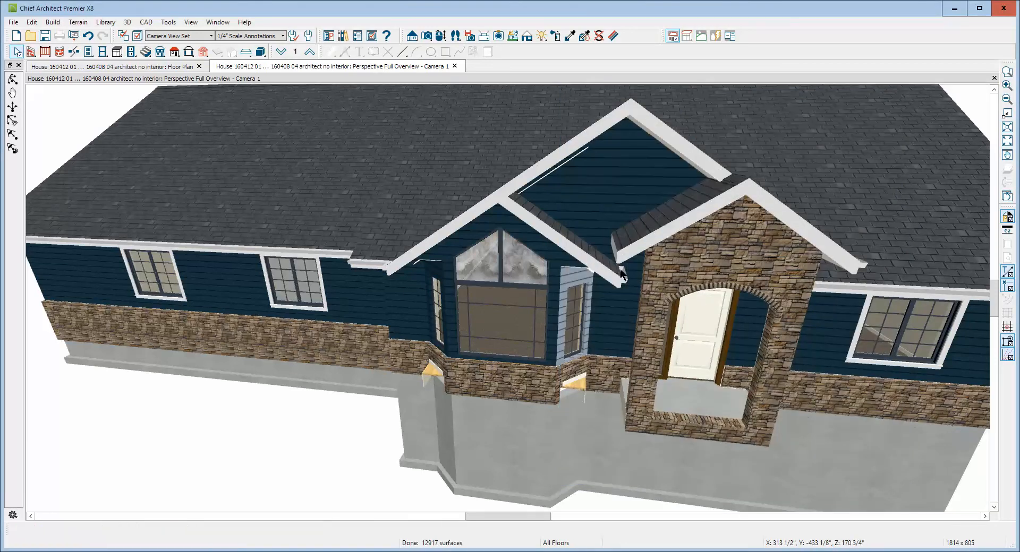
scroll(622, 273, "down", 5)
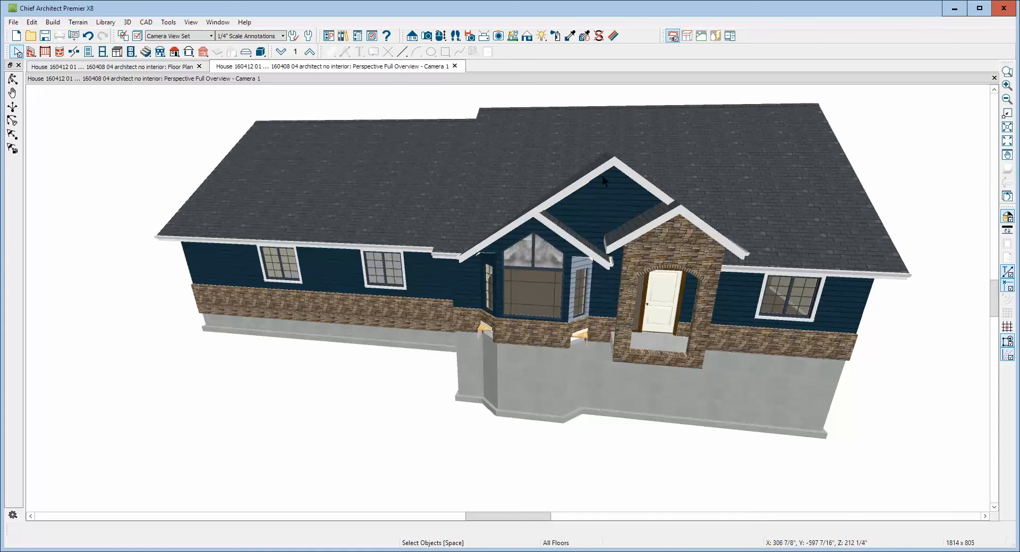
Paint the gray siding on the bay's right angled wall with the Blue2 Siding material
scroll(602, 175, "up", 2)
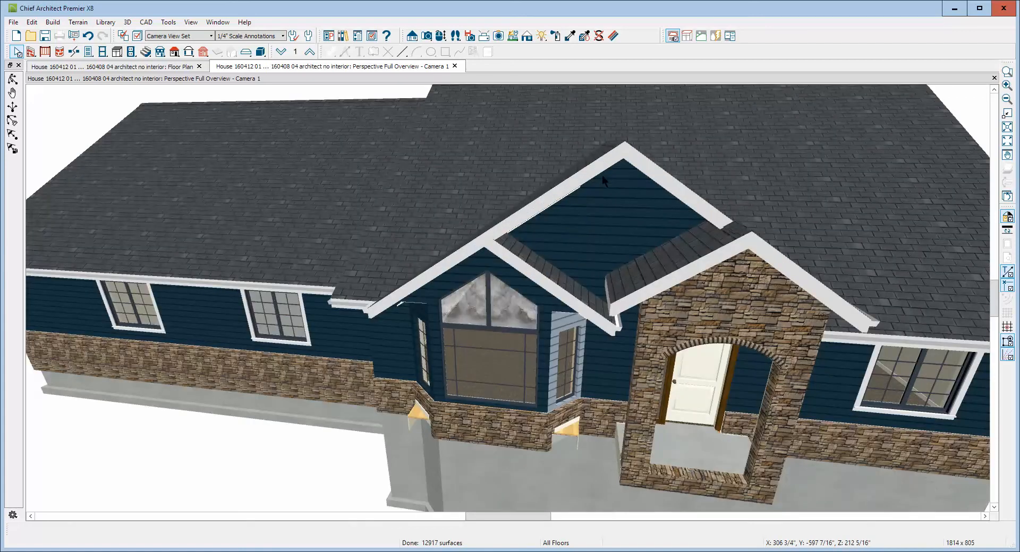
scroll(601, 175, "down", 2)
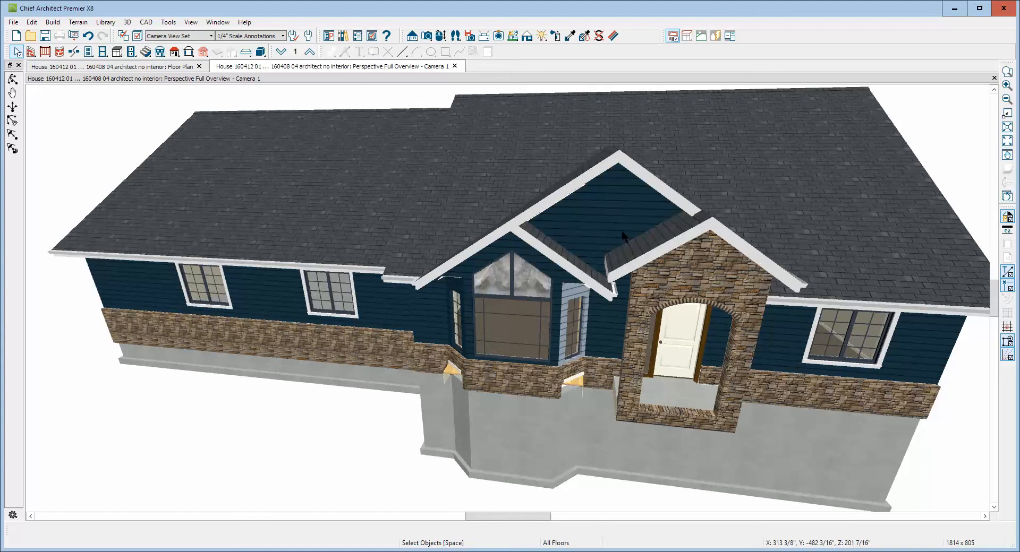
scroll(524, 220, "up", 3)
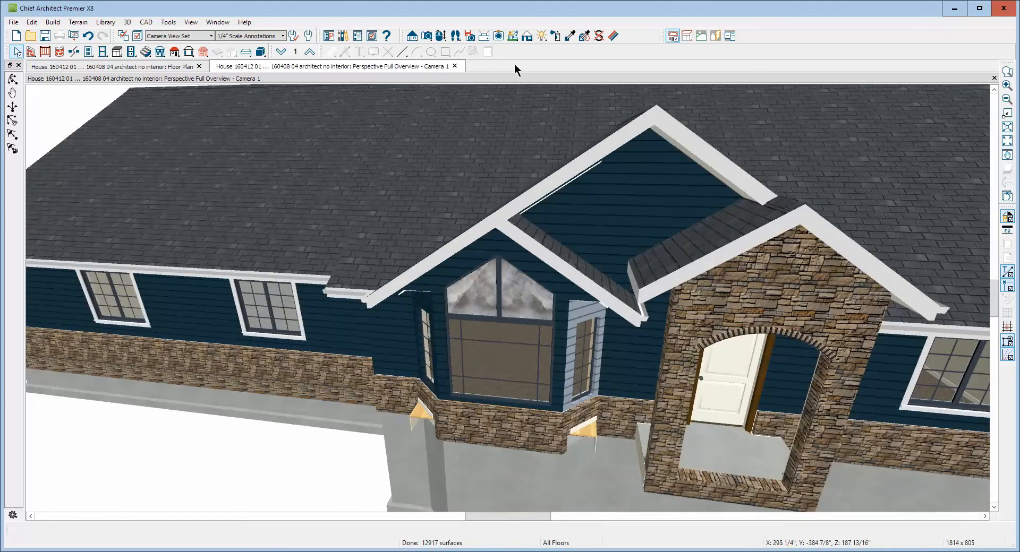
left_click(570, 36)
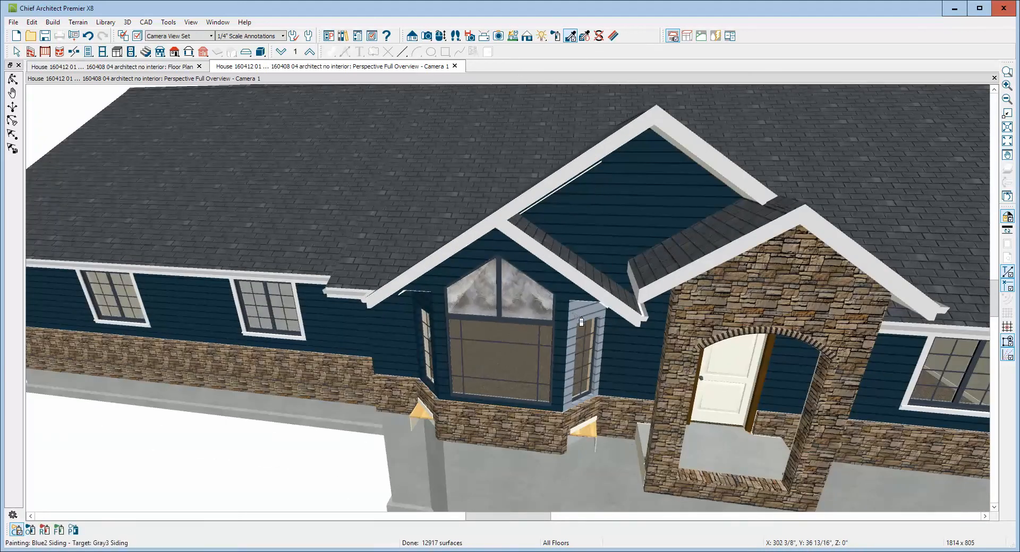
left_click(584, 356)
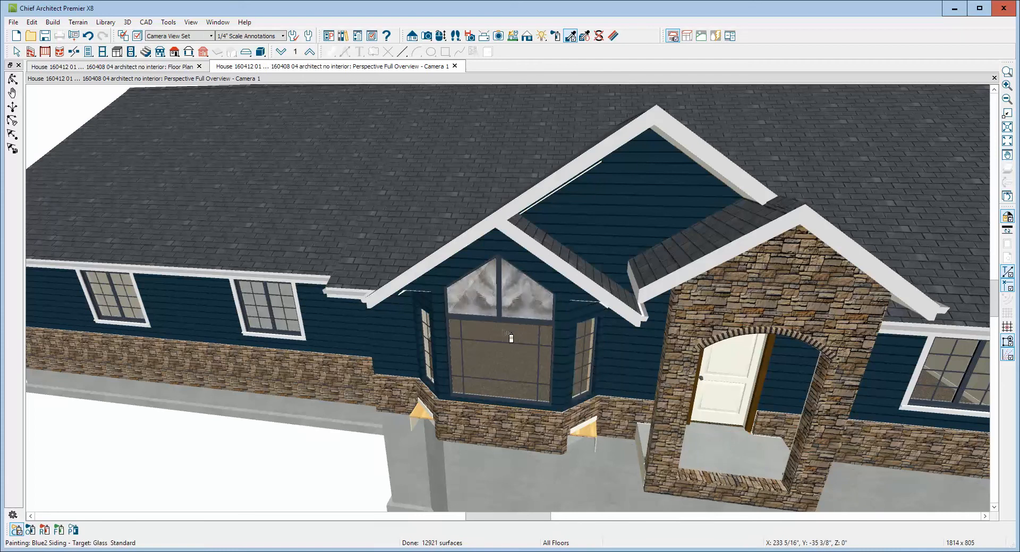
key("Escape")
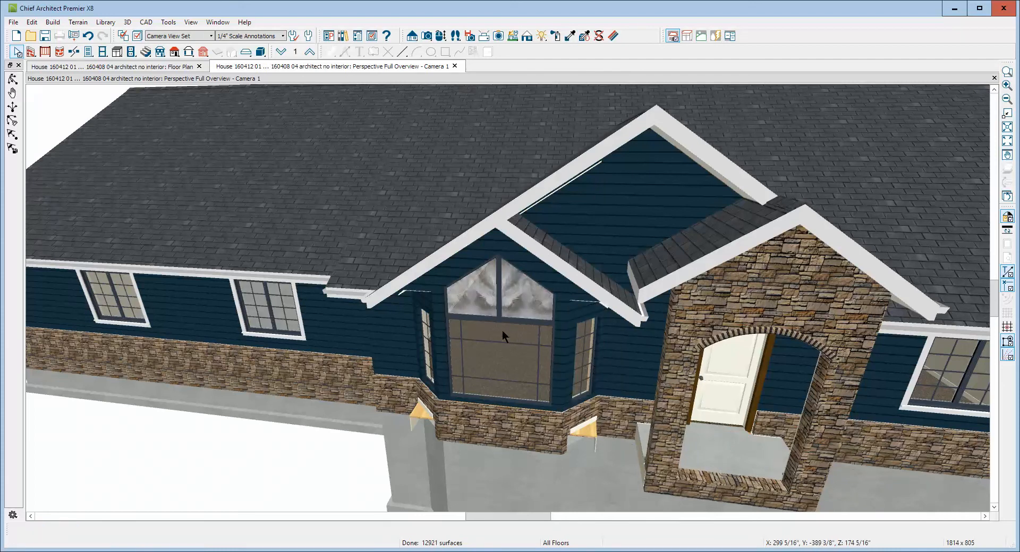
In the floor plan, delete the two leftover invisible room dividers outside the bay's left angled wall
scroll(504, 290, "down", 3)
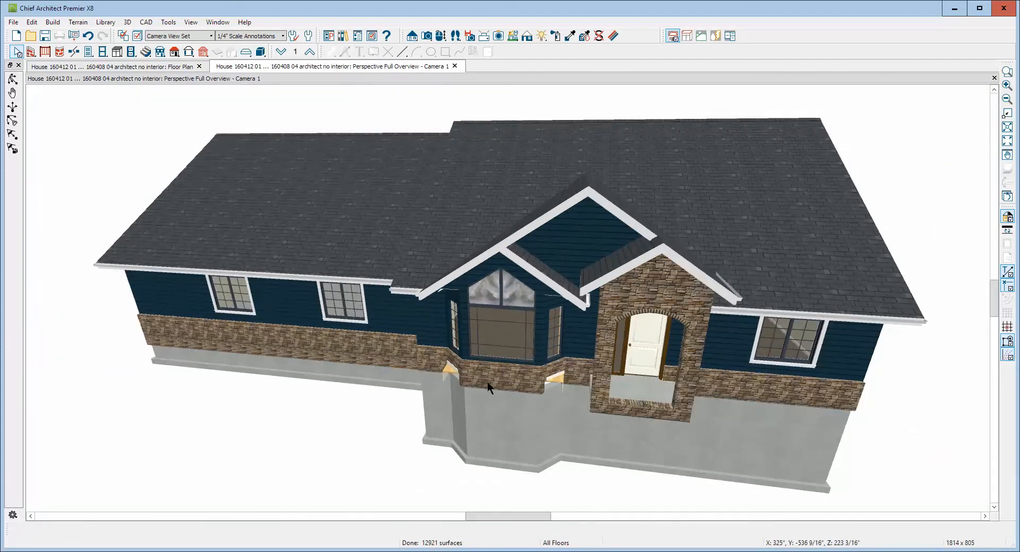
scroll(554, 393, "up", 5)
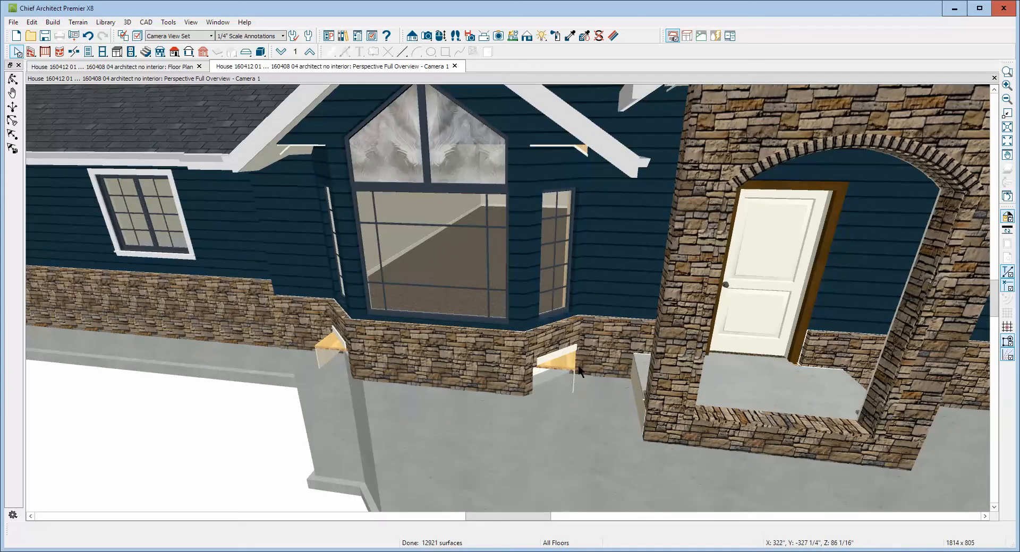
key("ctrl+Tab")
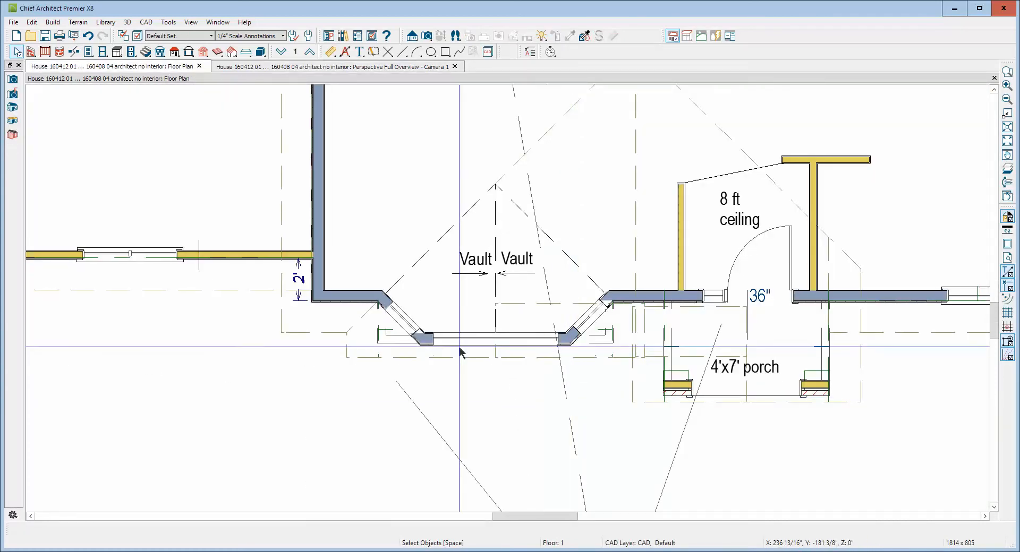
left_click(394, 352)
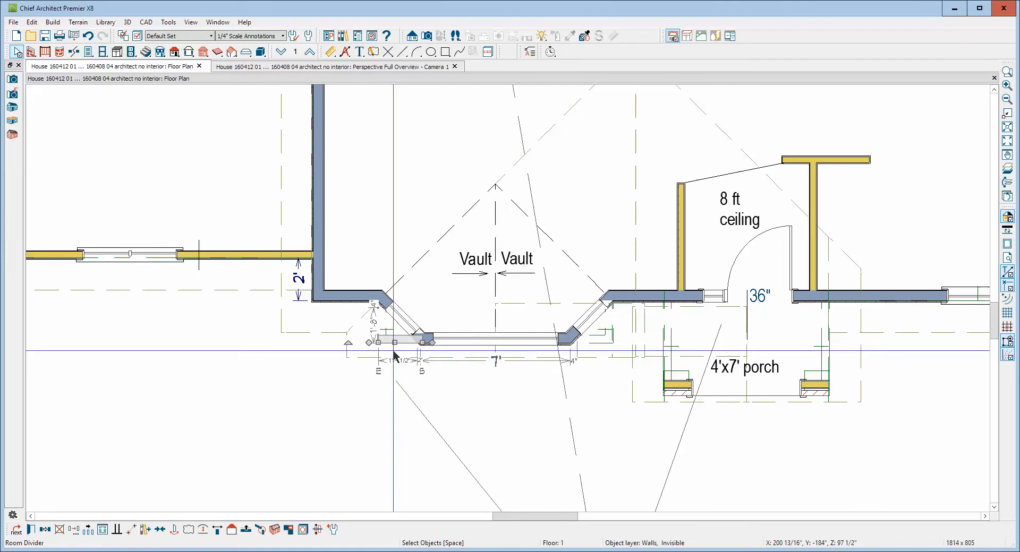
key("Delete")
left_click(379, 331)
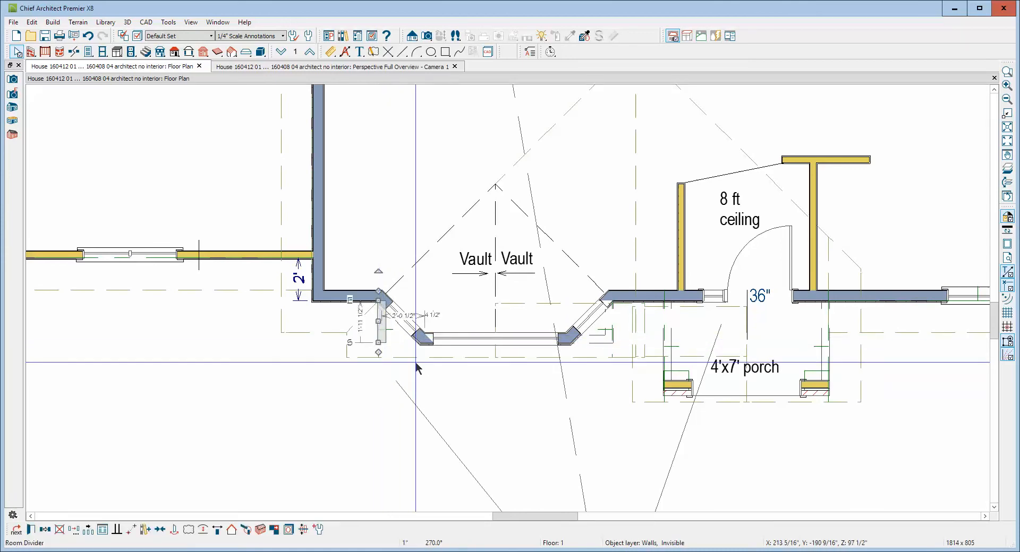
key("Delete")
Delete the two leftover room dividers outside the bay's right angled wall and return to the camera view
left_click(605, 350)
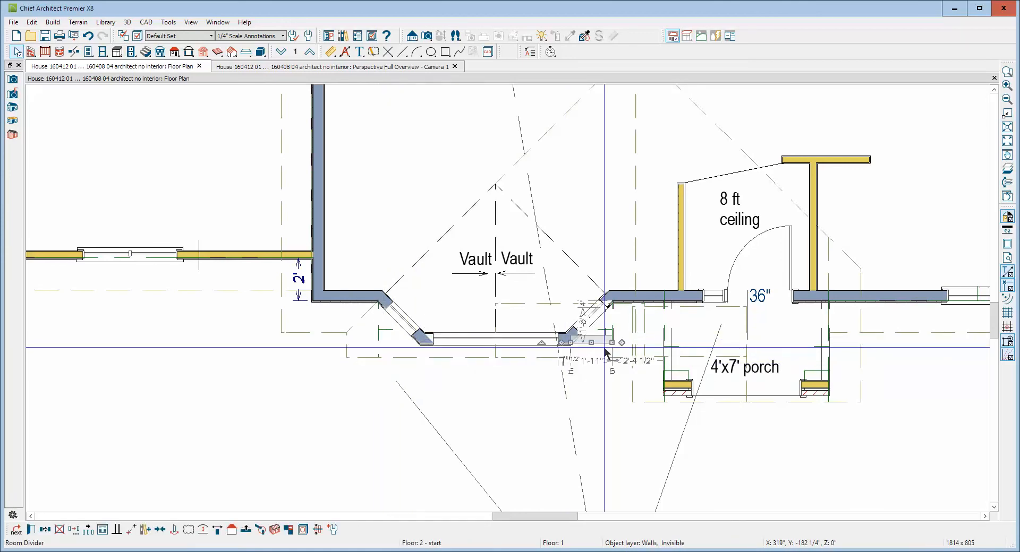
key("Delete")
left_click(615, 341)
key("Delete")
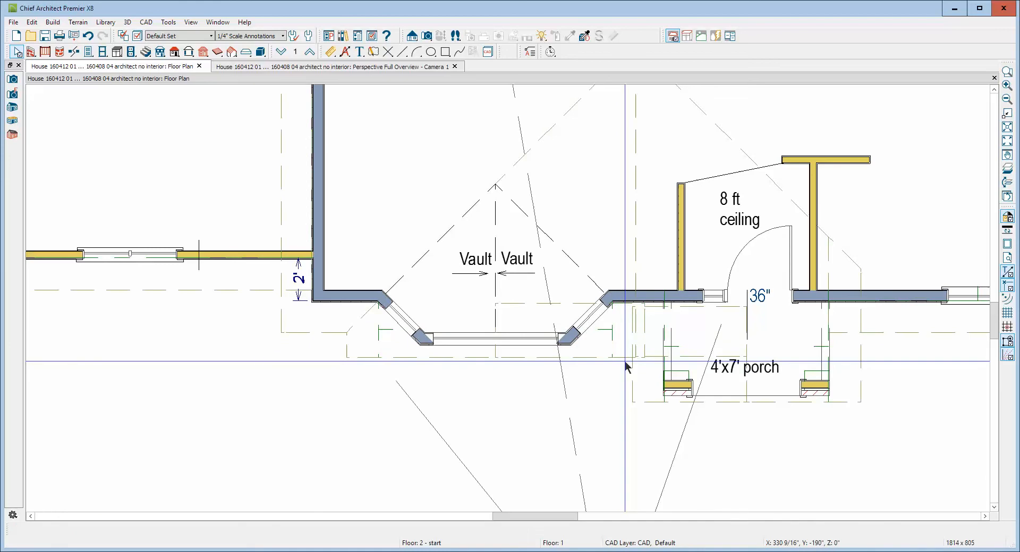
key("ctrl+Tab")
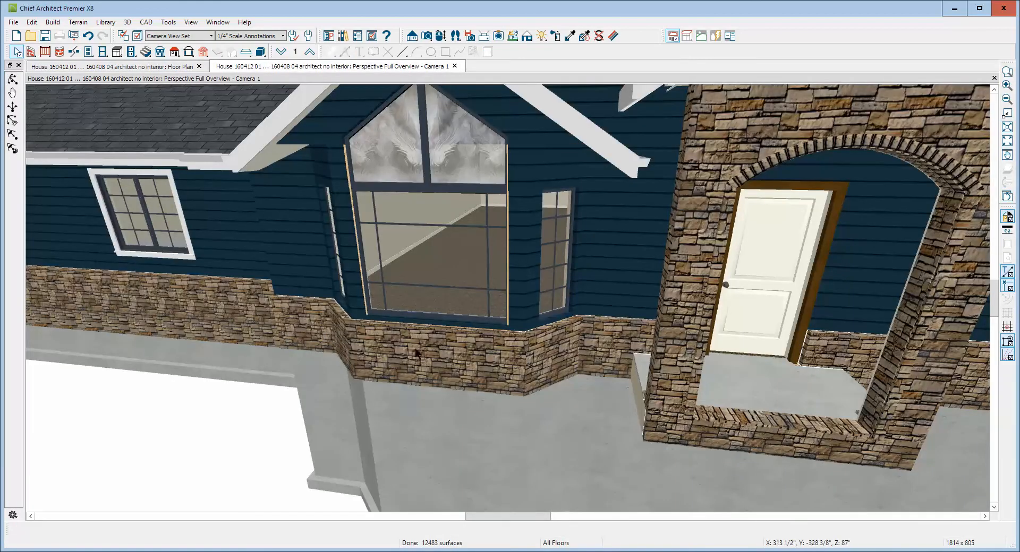
Turn off recessing into the wall for the large lower window at the front of the bay
scroll(603, 378, "down", 6)
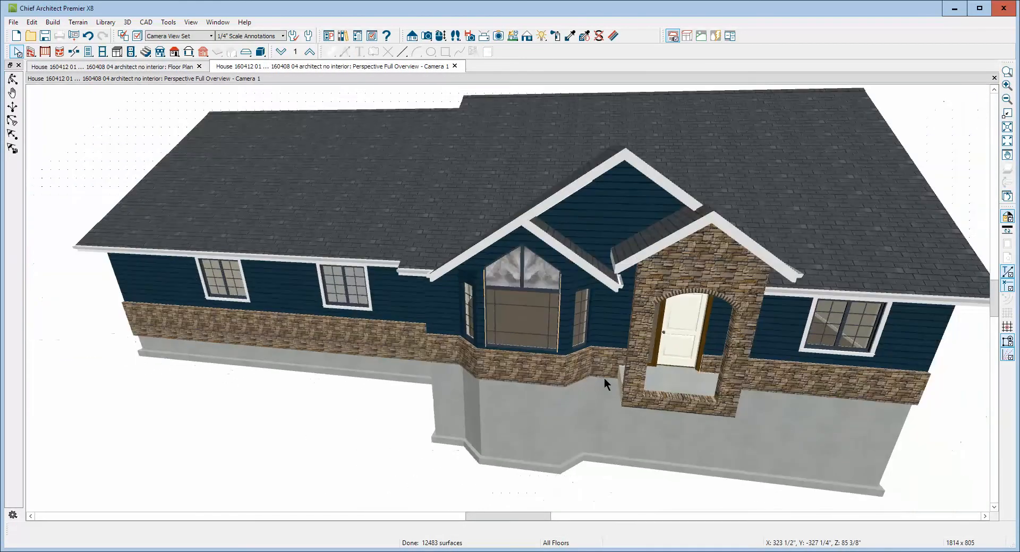
scroll(603, 379, "up", 3)
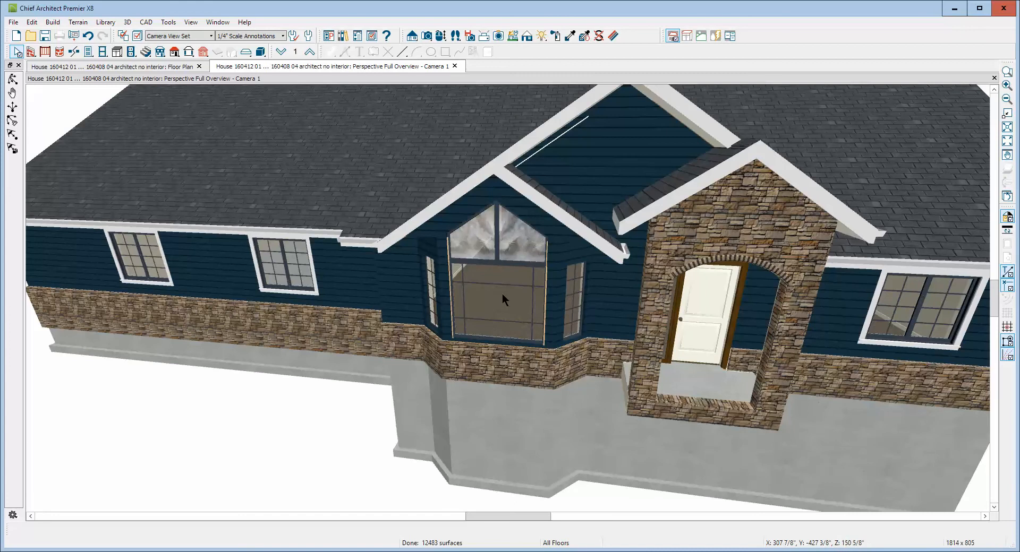
right_click(502, 296)
left_click(534, 324)
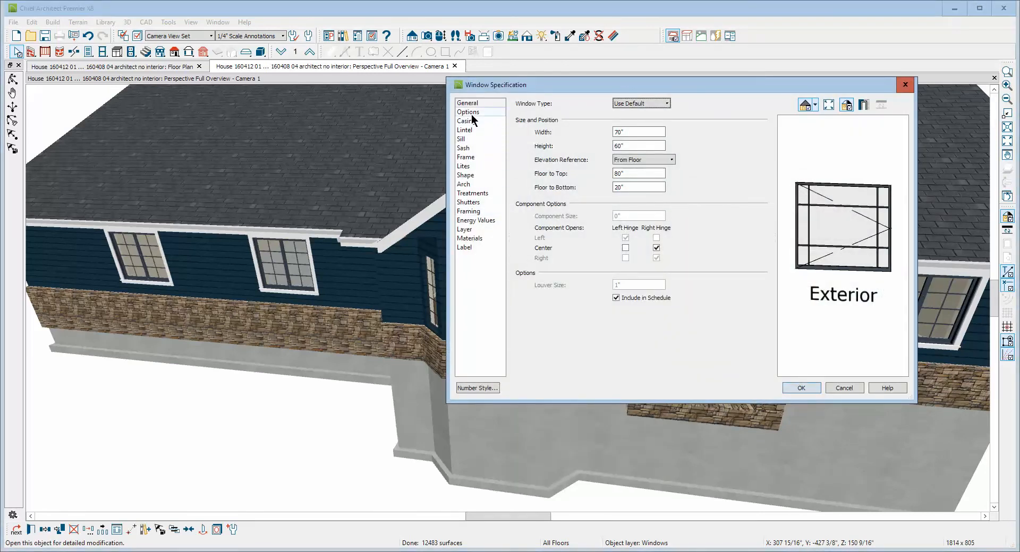
left_click(468, 112)
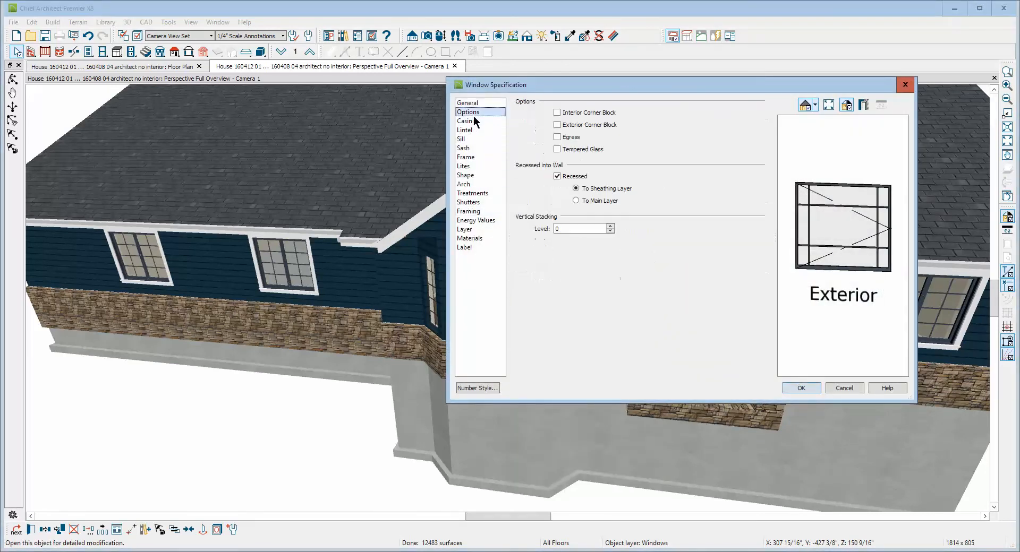
left_click(567, 176)
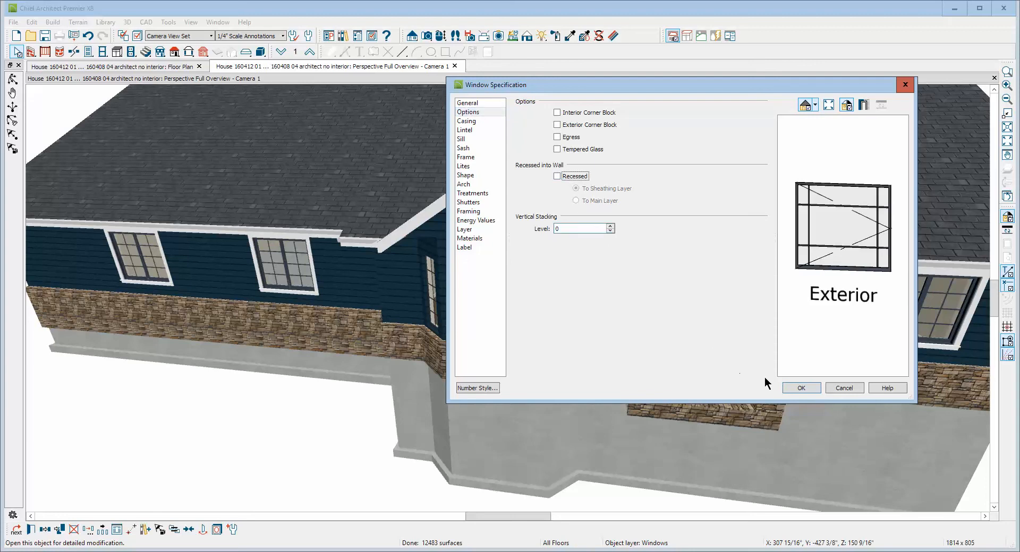
left_click(801, 388)
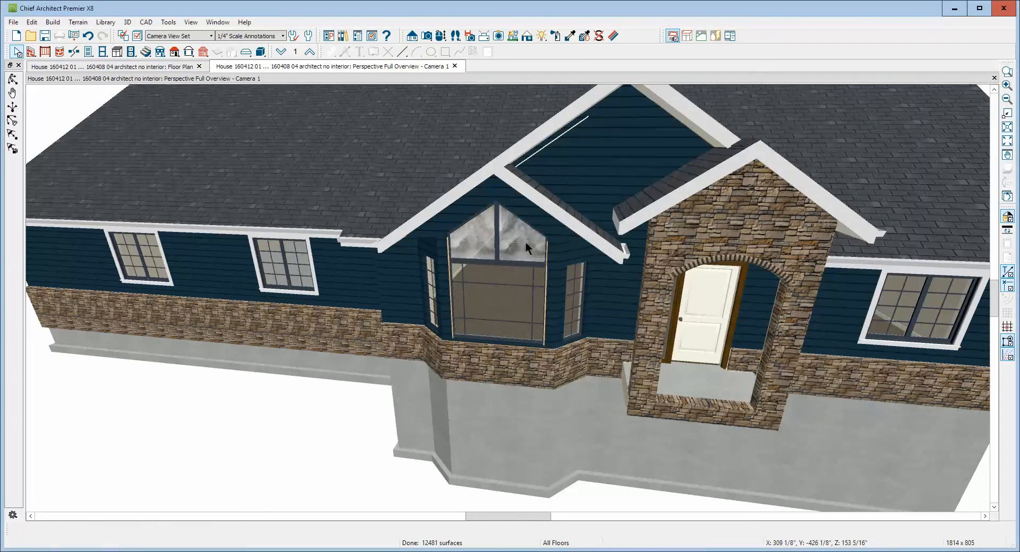
Turn off recessing into the wall for both sloped-top windows above the large bay window together
right_click(510, 246)
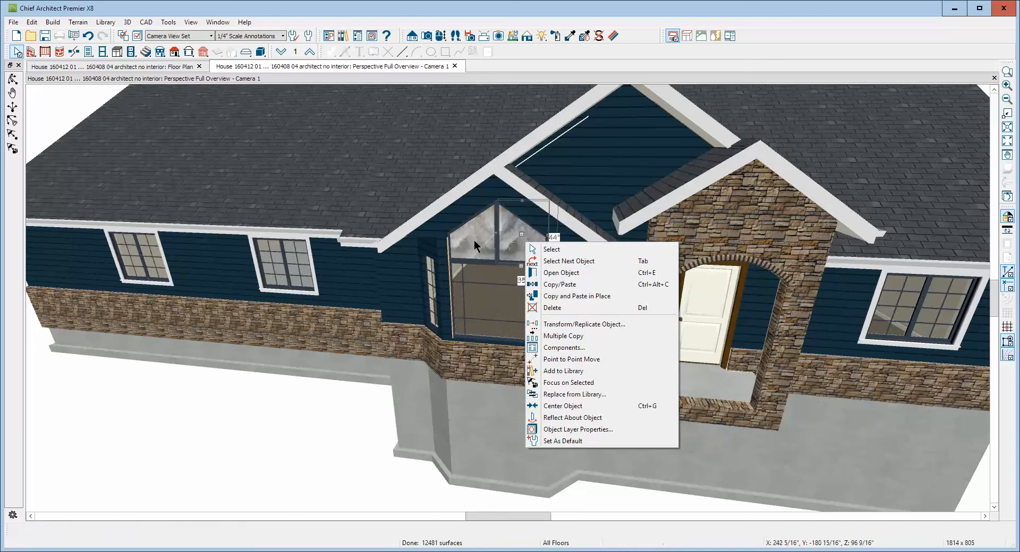
left_click(529, 261)
left_click(22, 531)
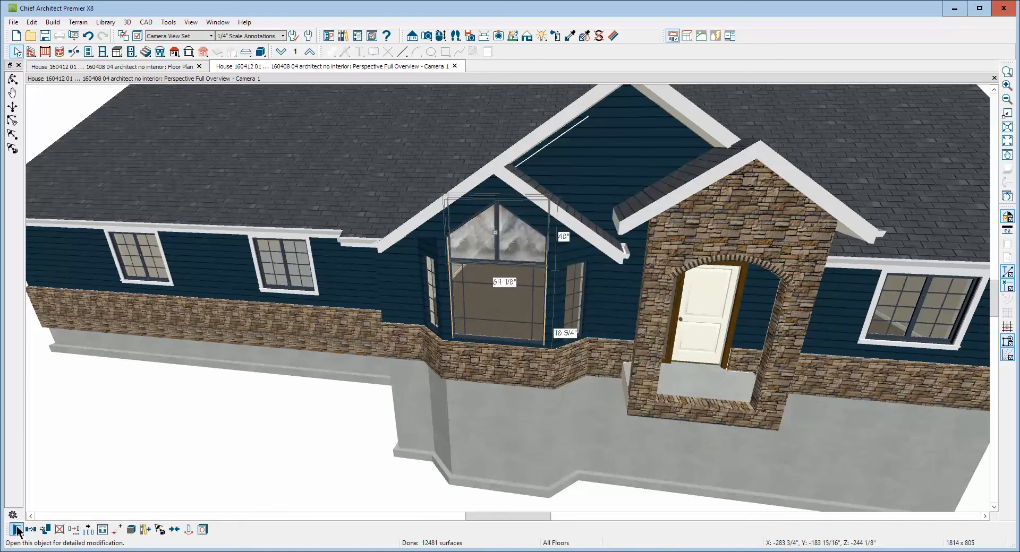
left_click(203, 218)
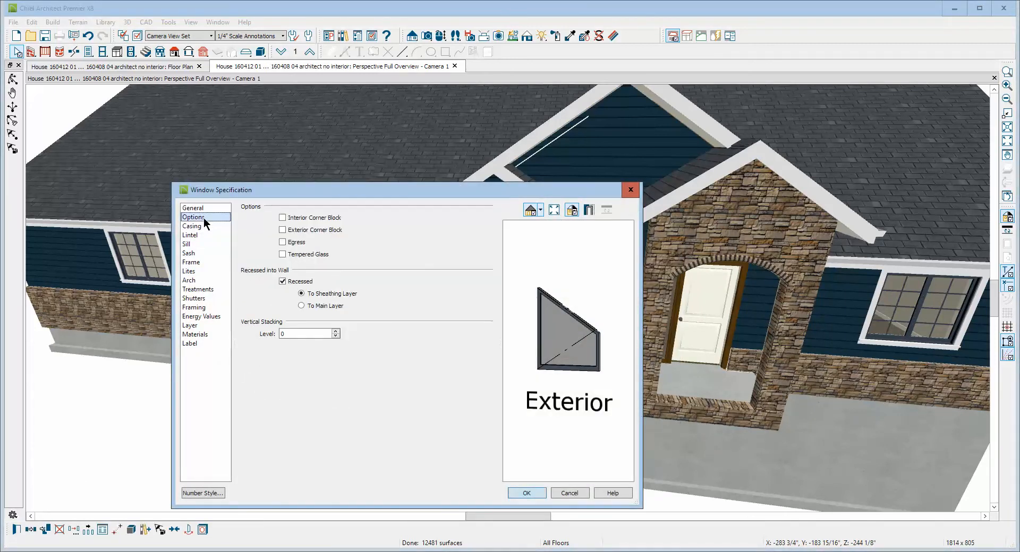
left_click(524, 494)
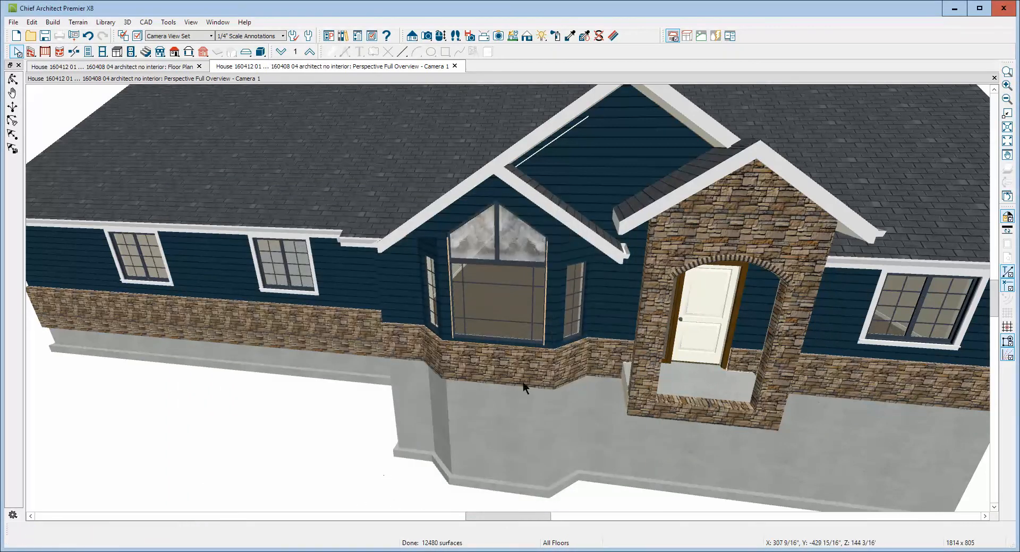
Check the recess option of the large lower bay window
scroll(525, 319, "up", 3)
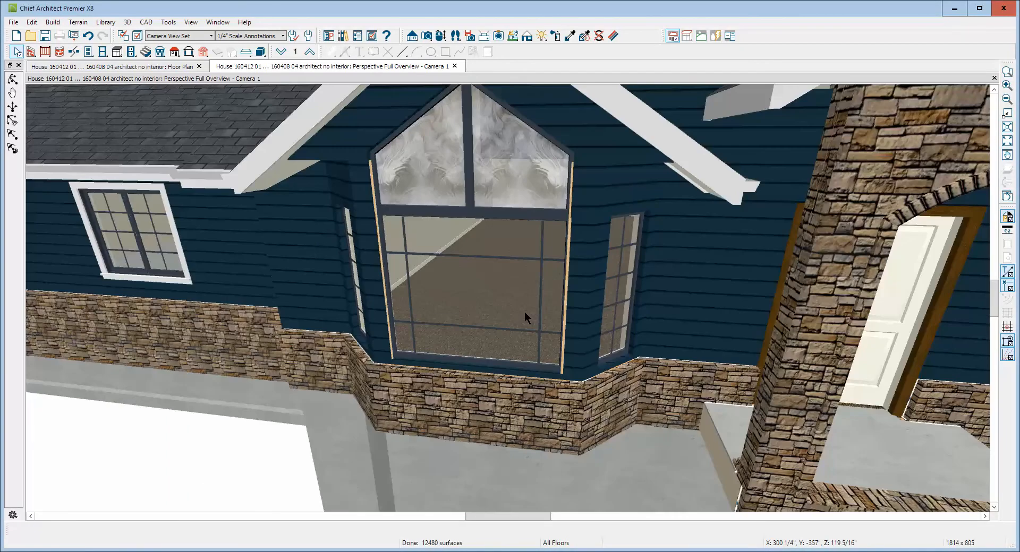
right_click(524, 312)
left_click(560, 346)
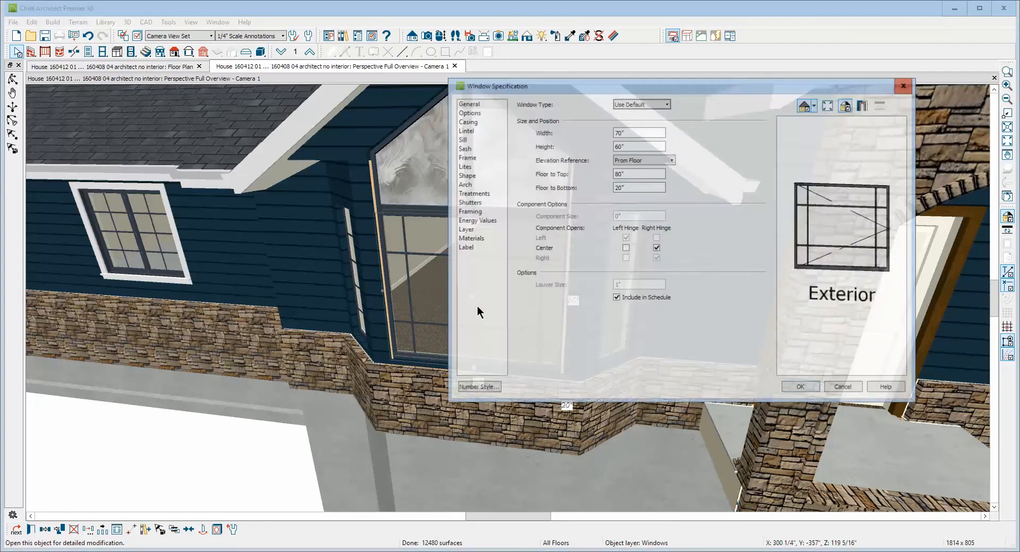
left_click(469, 112)
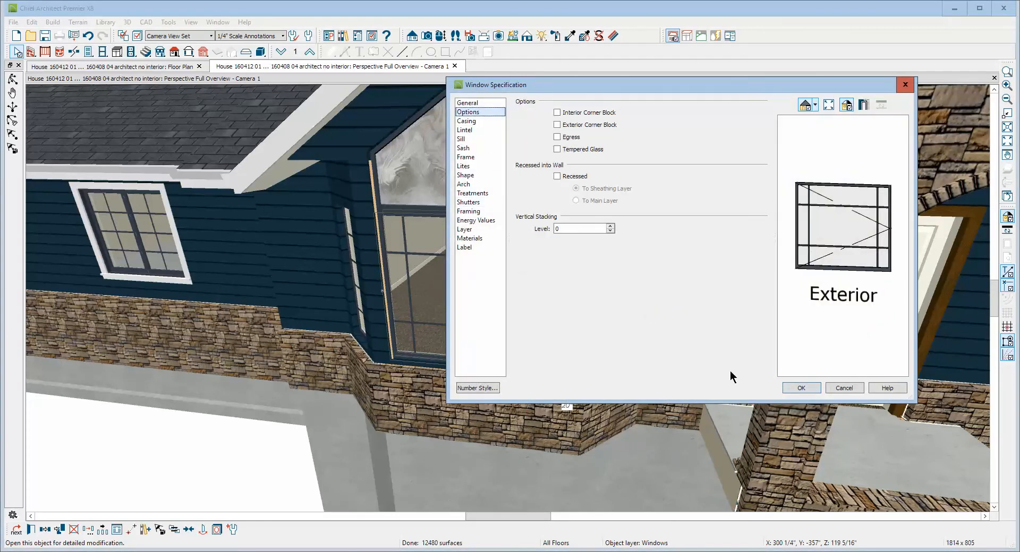
left_click(843, 388)
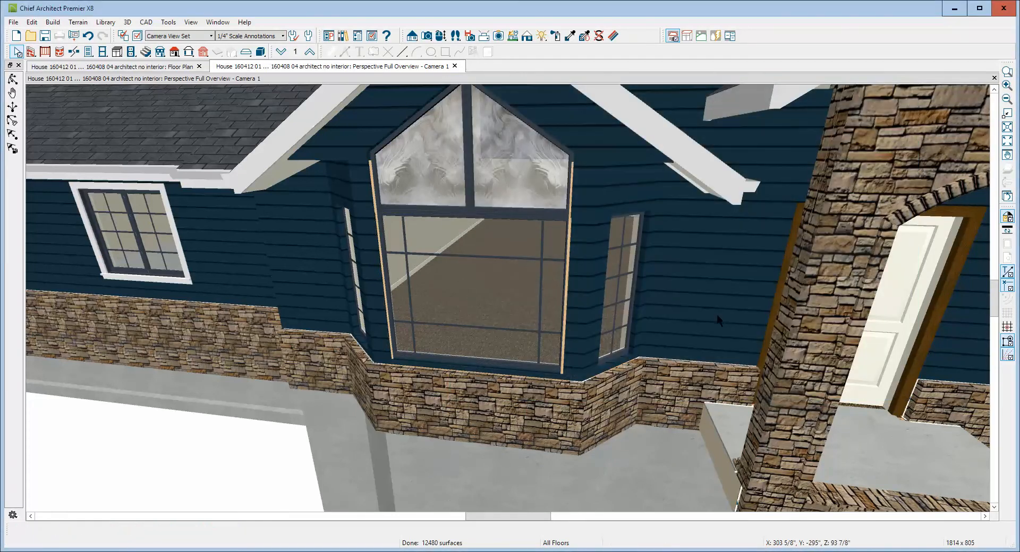
Turn on exterior casing for the large lower bay window, keeping the default 3 1/2" width and 3/4" depth
left_click(508, 277)
double_click(507, 277)
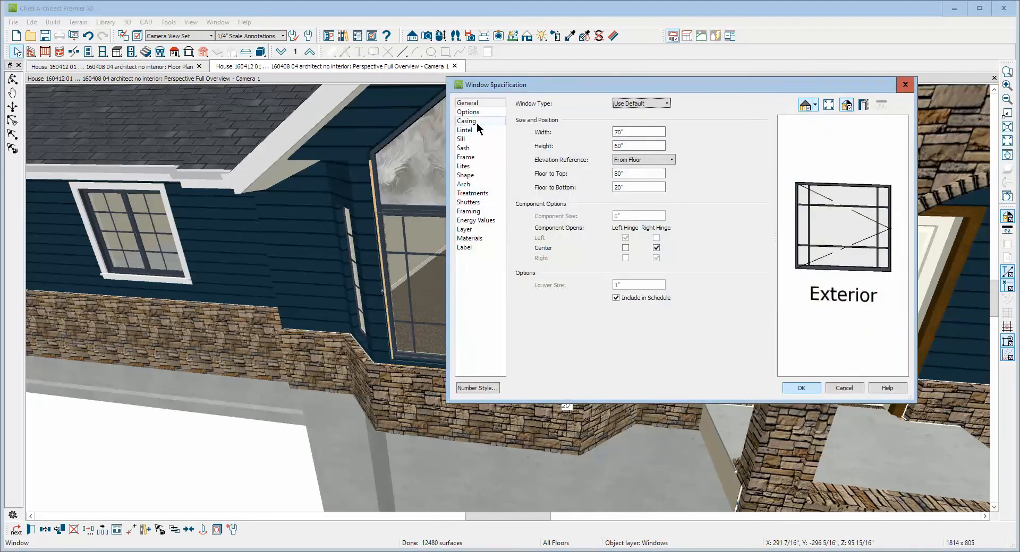
left_click(467, 121)
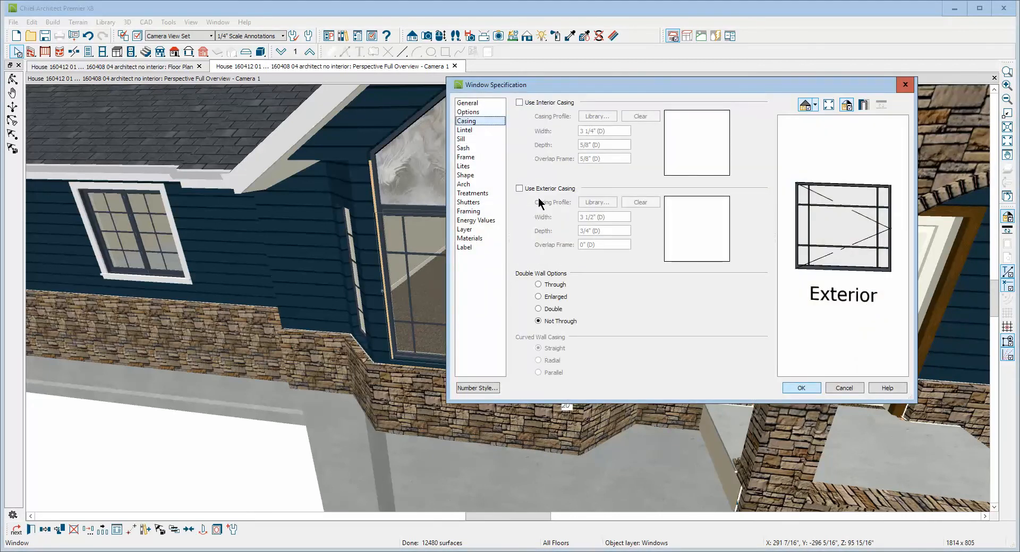
left_click(528, 190)
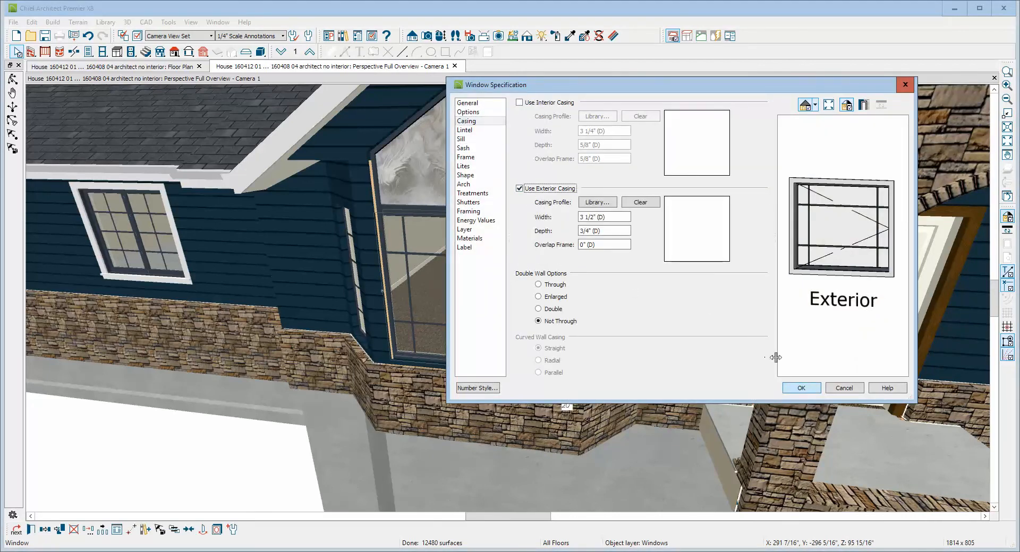
left_click(801, 388)
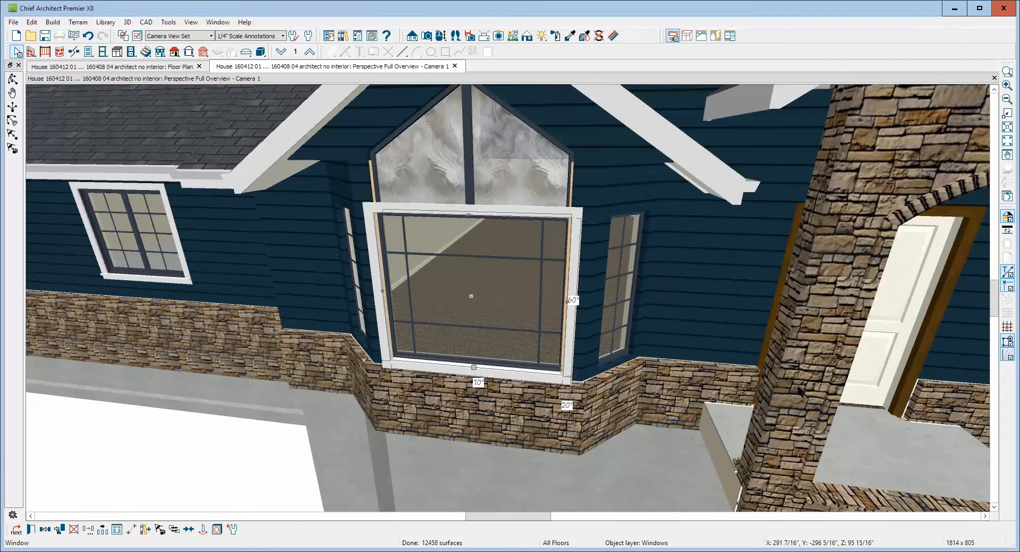
key("Escape")
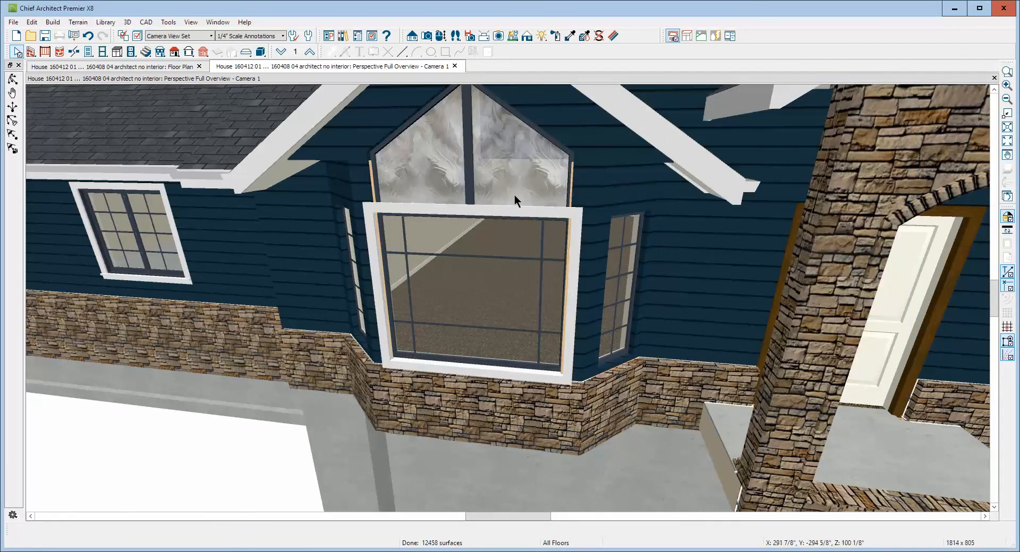
Turn on exterior casing for both sloped-top windows above the large bay window together, keeping the default 3 1/2" width and 3/4" depth
left_click(520, 175)
left_click(419, 176, "shift")
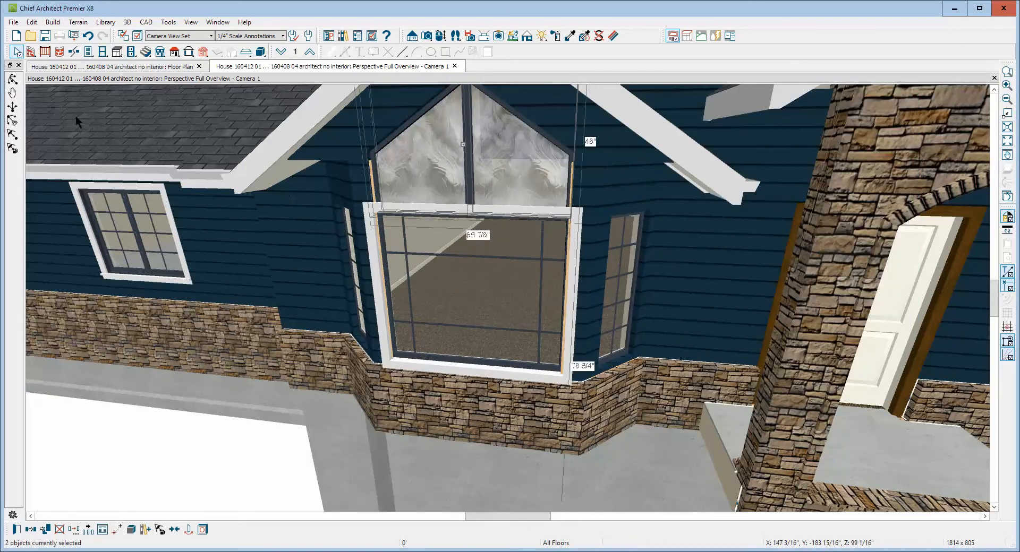
left_click(17, 529)
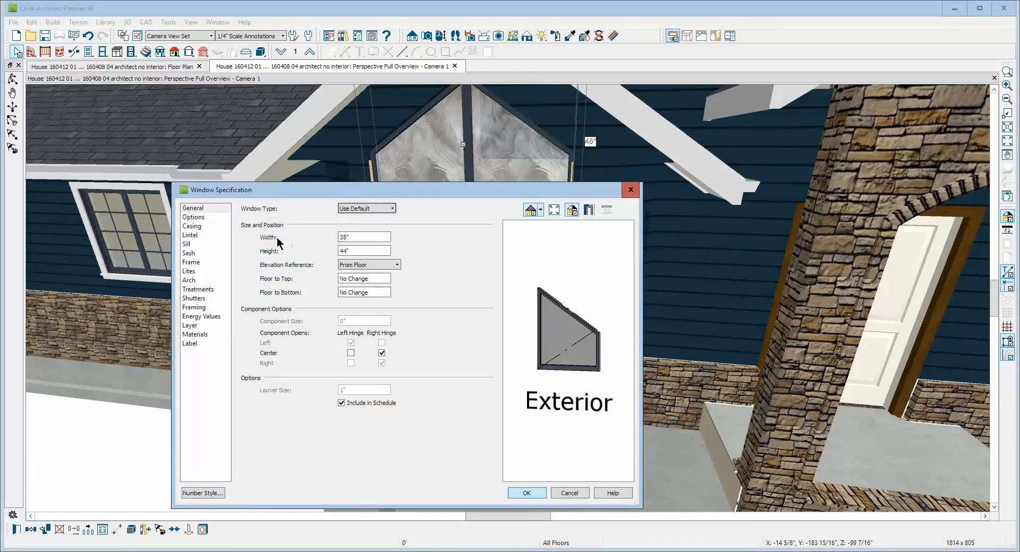
left_click(199, 227)
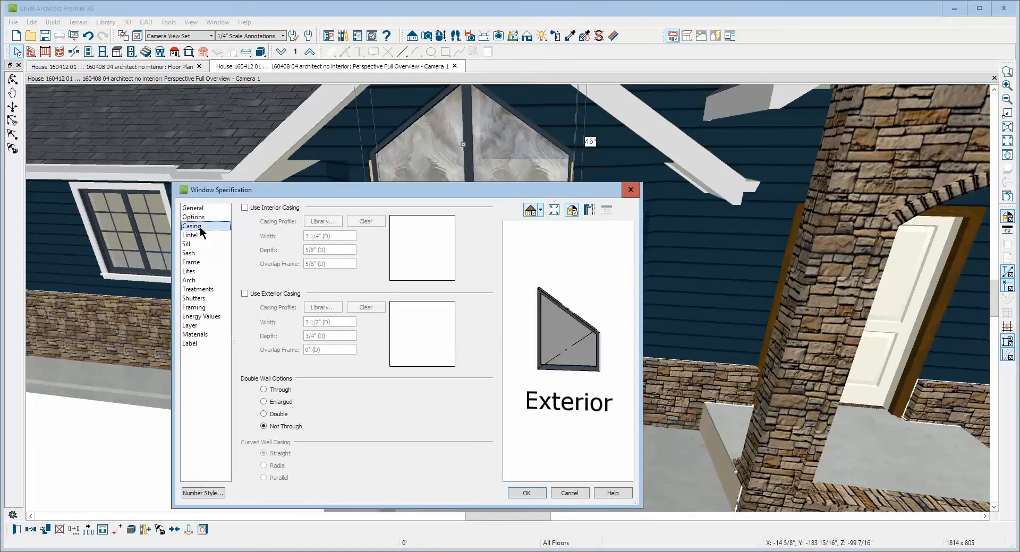
left_click(258, 295)
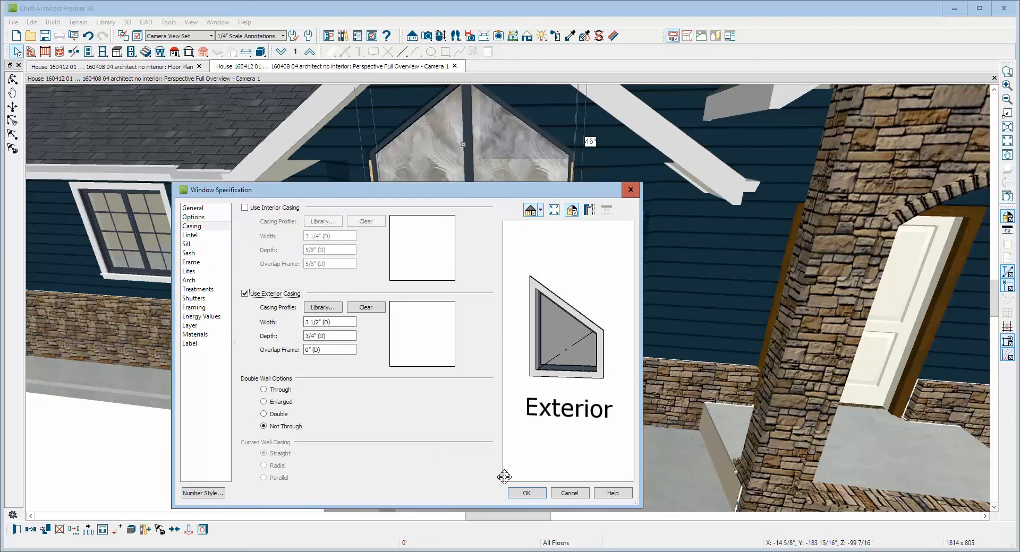
left_click(526, 493)
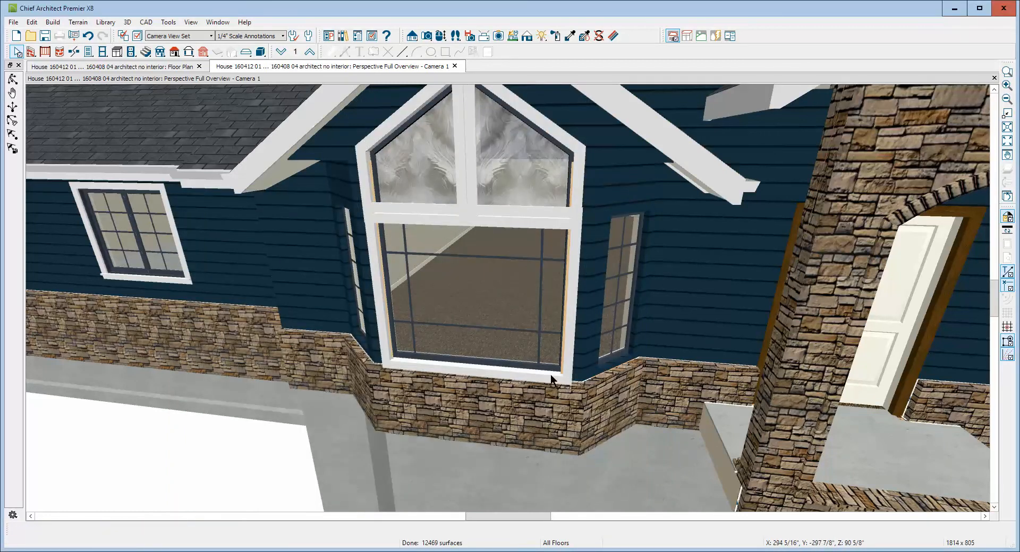
Try to combine the two sloped-top windows above the large bay window into one mulled unit
scroll(479, 292, "down", 5)
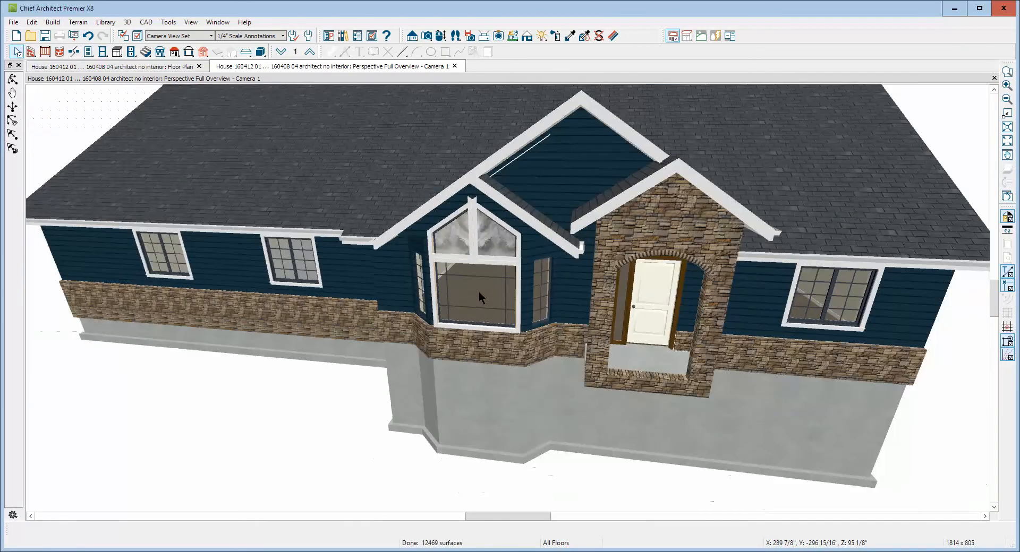
scroll(480, 228, "up", 4)
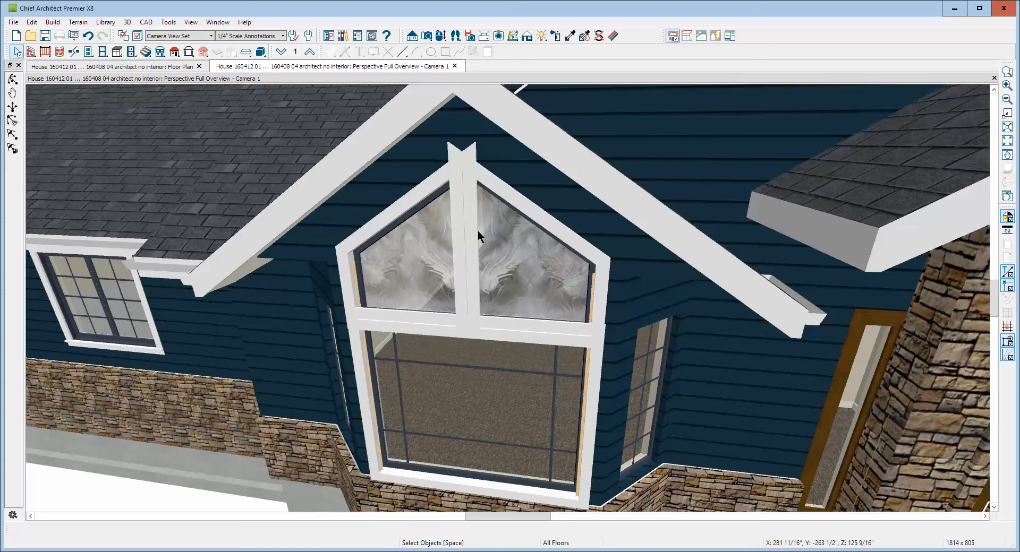
left_click(501, 253)
left_click(441, 256, "shift")
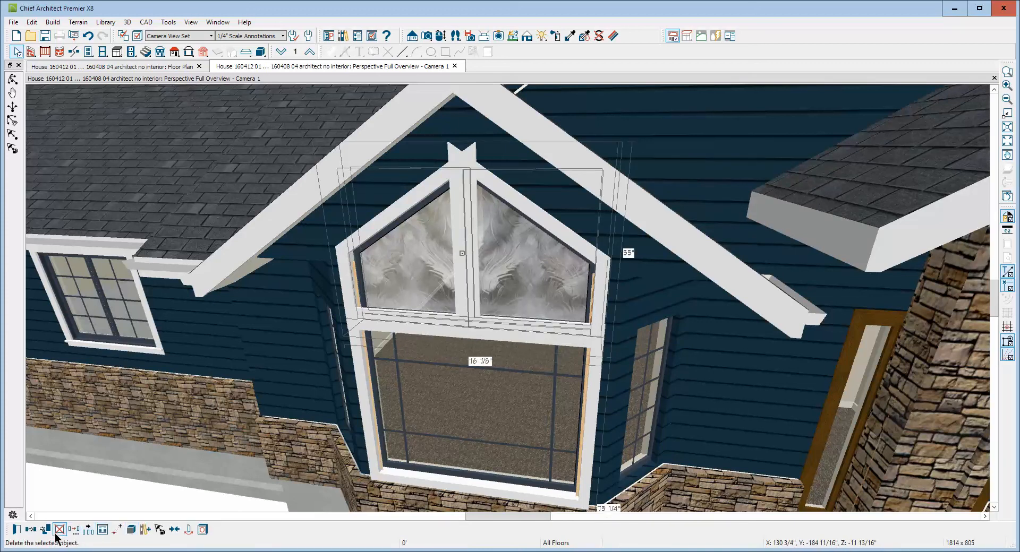
left_click(132, 529)
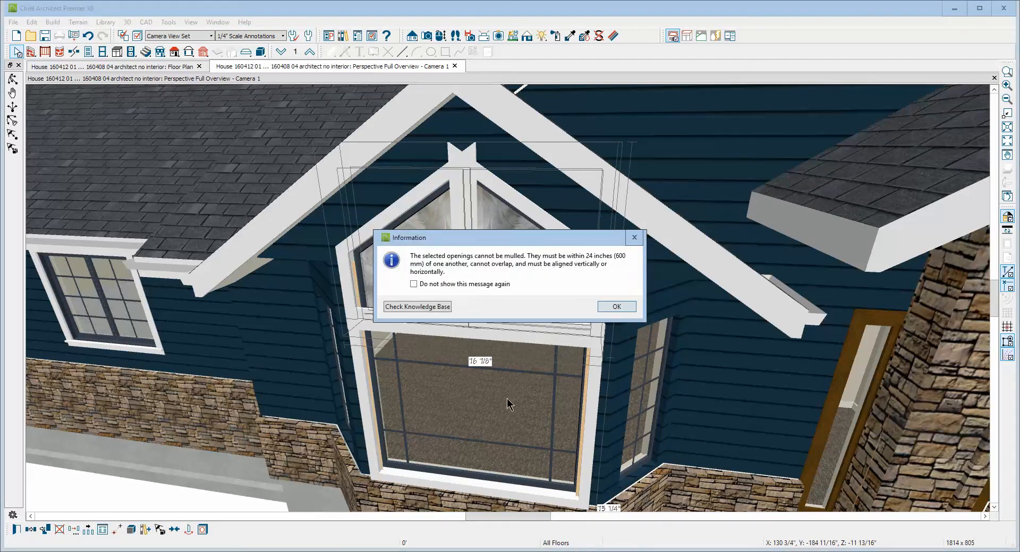
left_click(618, 305)
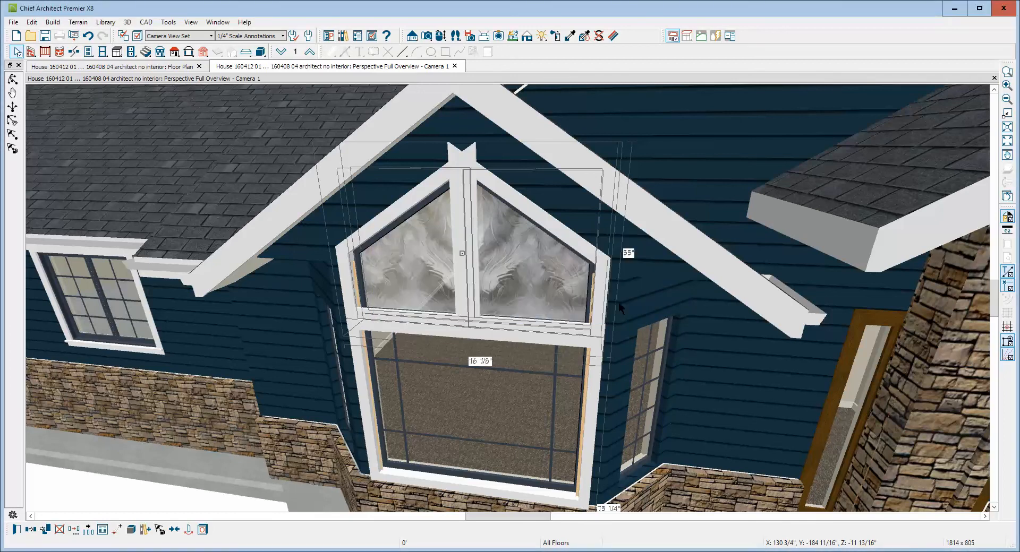
left_click(543, 282)
left_click(369, 315)
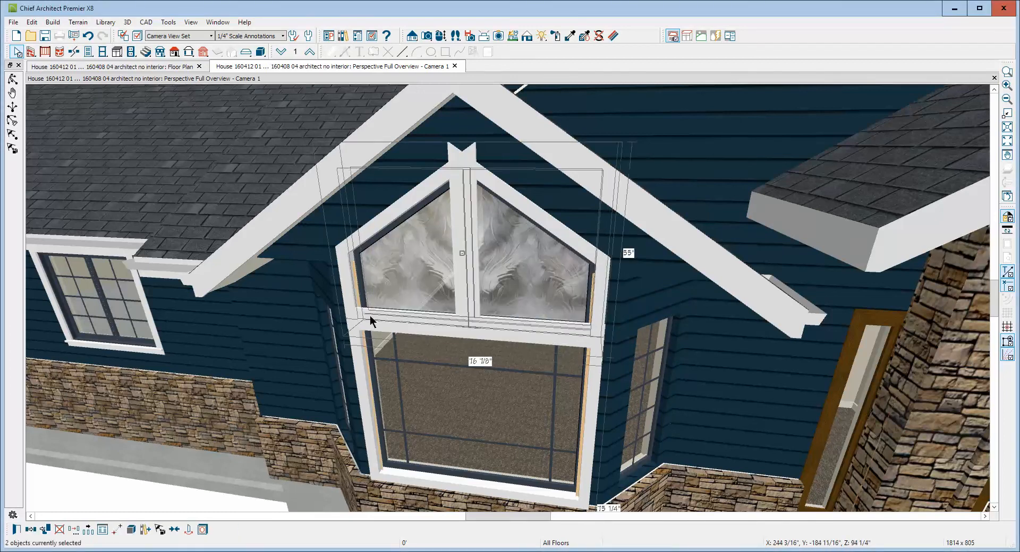
left_click(132, 530)
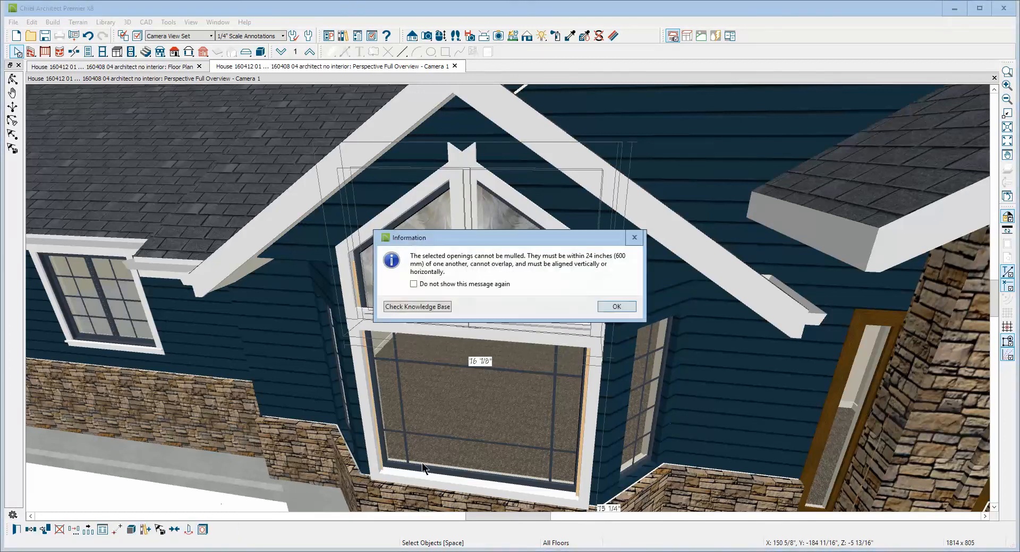
left_click(625, 307)
Set both sloped-top windows above the bay window to 34" wide and 42" high
left_click(536, 280)
double_click(536, 280)
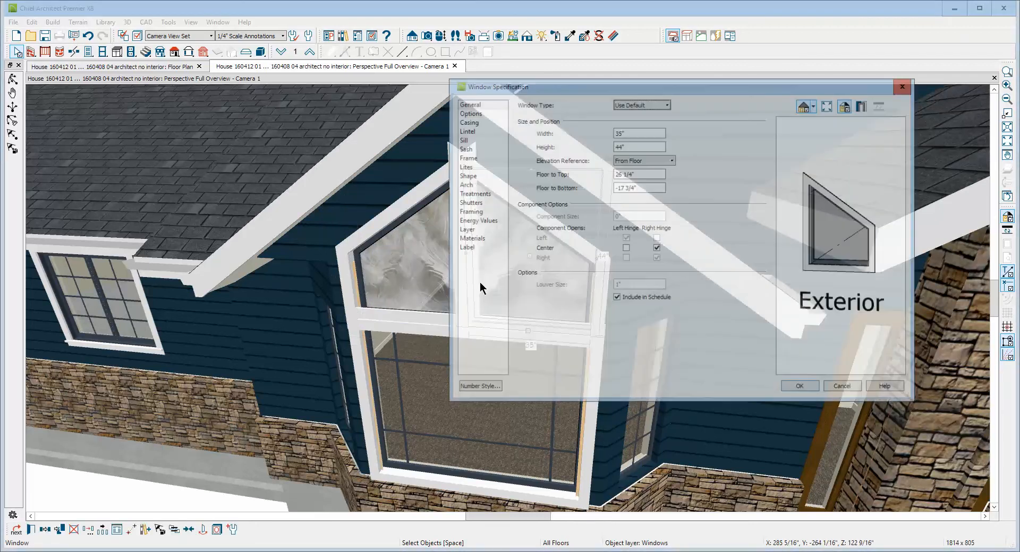
left_click(801, 389)
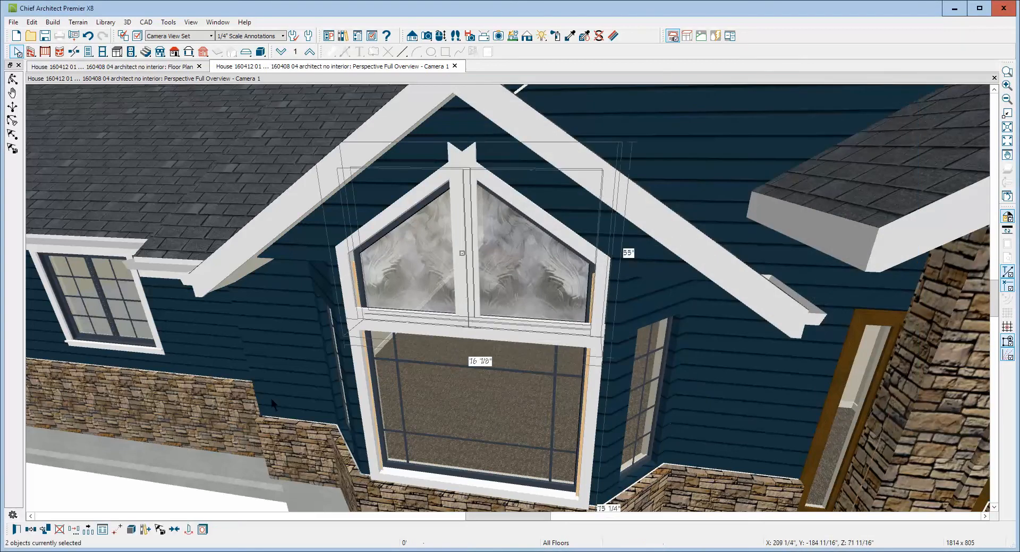
left_click(16, 529)
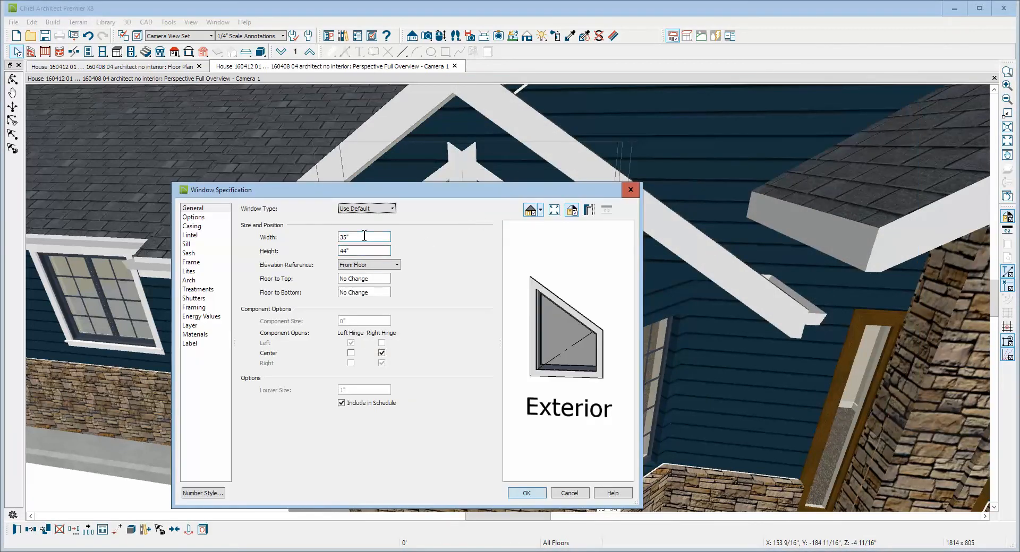
double_click(365, 236)
type("34")
key("Tab")
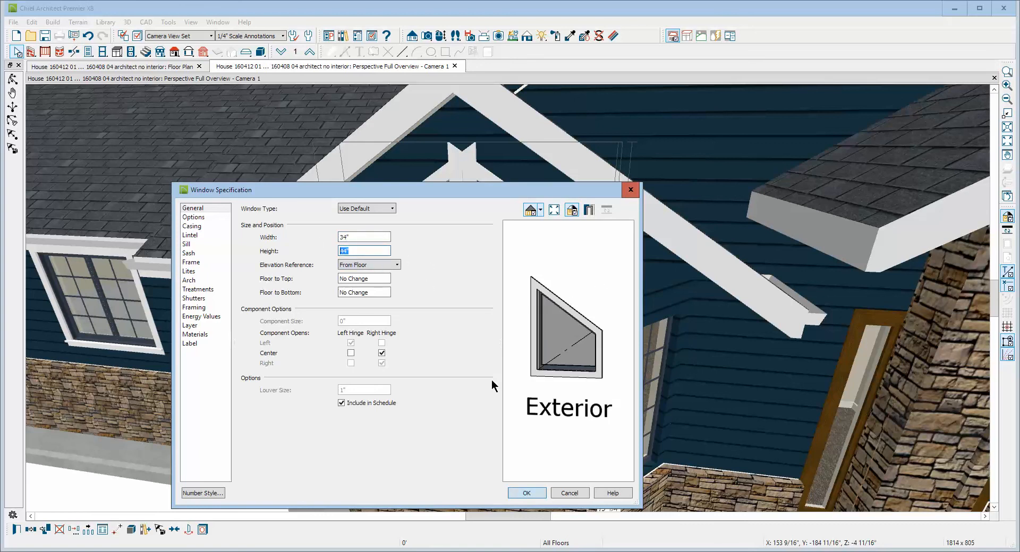
type("42")
left_click(524, 492)
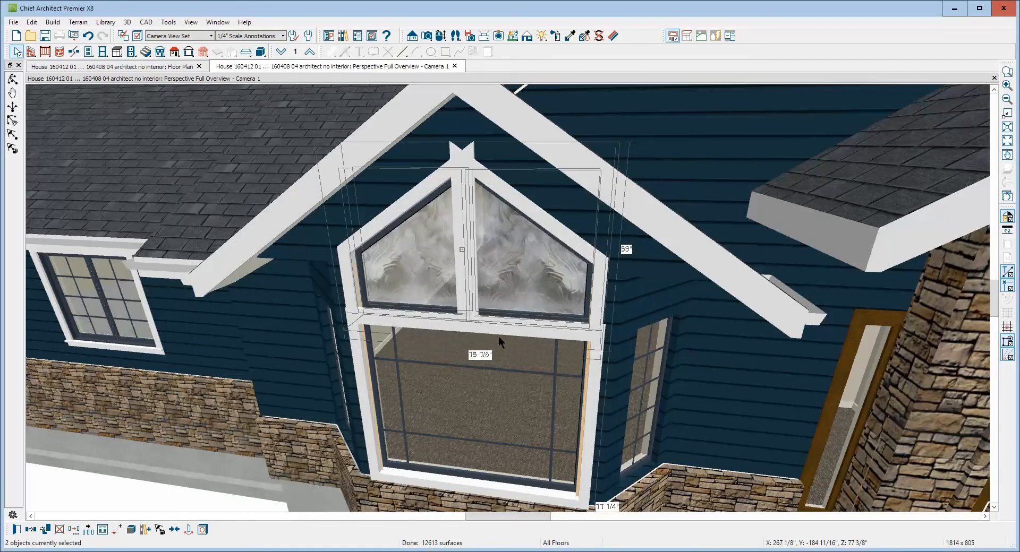
Nudge the two sloped-top windows slightly apart, so their outer casing lines up with the large window below
key("Escape")
left_click(538, 300)
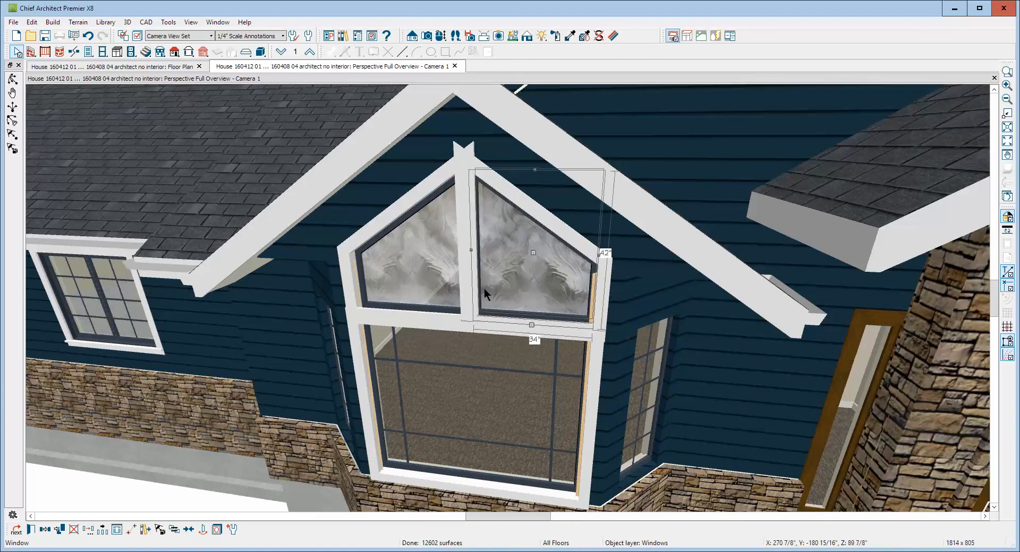
left_click(411, 282)
key("Left")
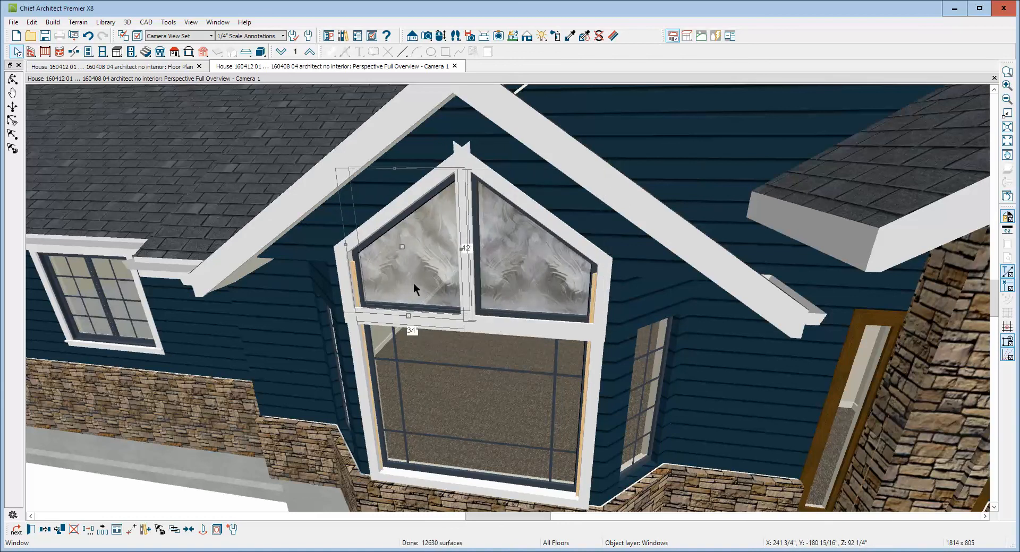
key("Escape")
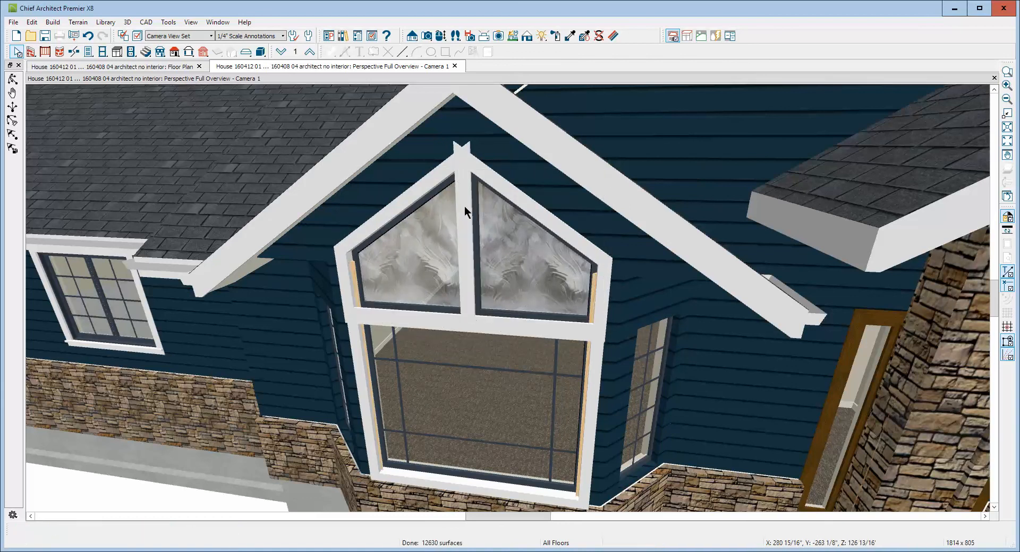
Set the exterior casing width of both sloped-top windows to 2"
left_click(486, 270)
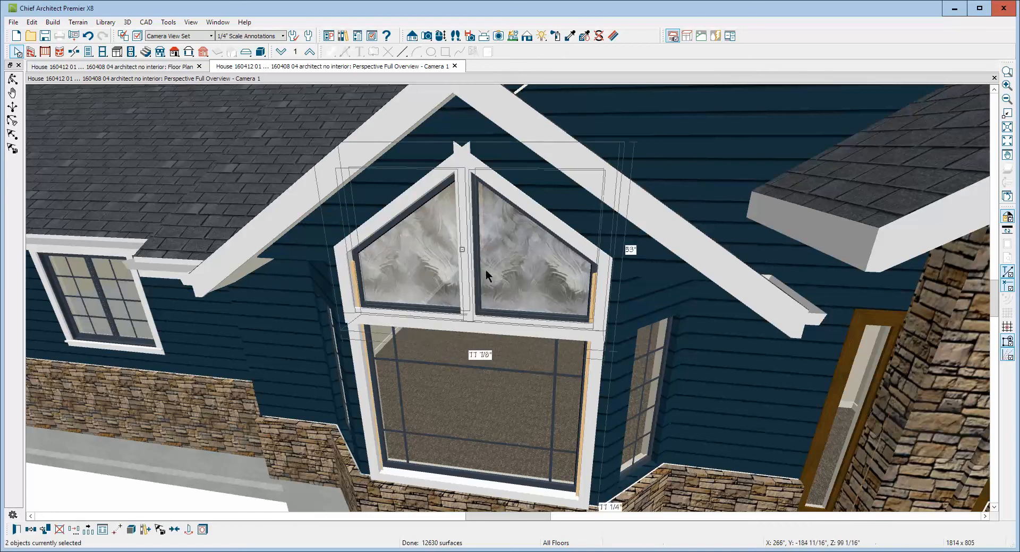
left_click(19, 529)
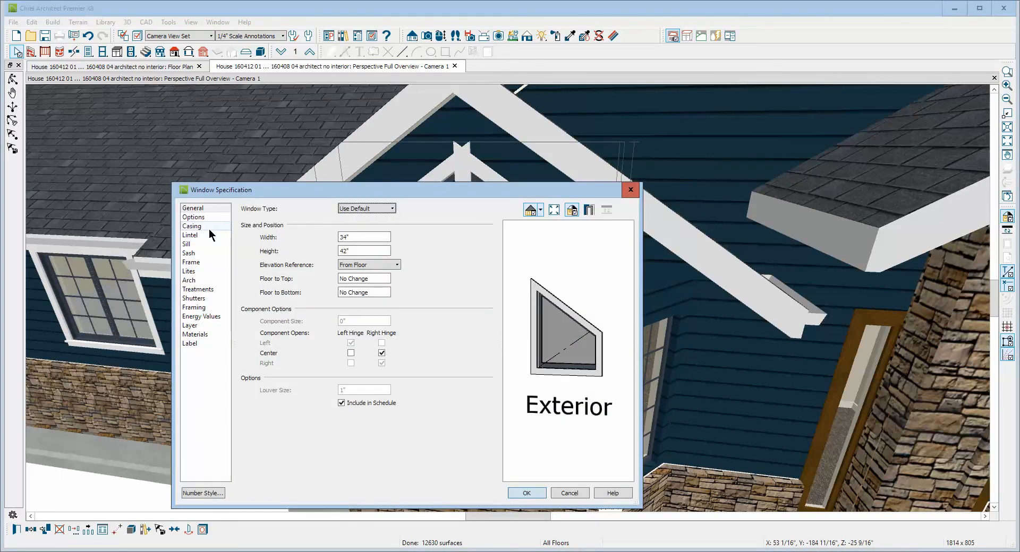
left_click(210, 228)
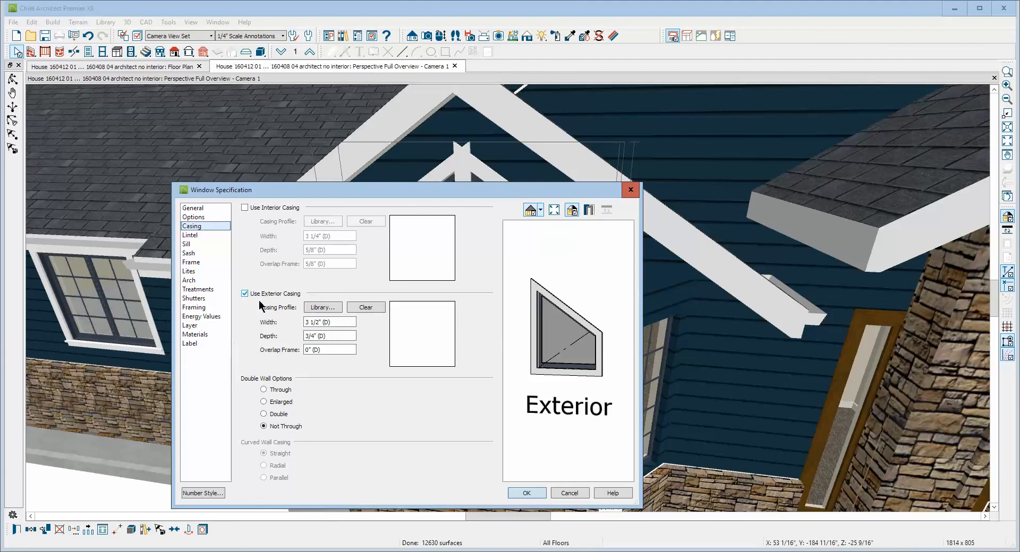
left_click_drag(336, 321, 305, 322)
type("2")
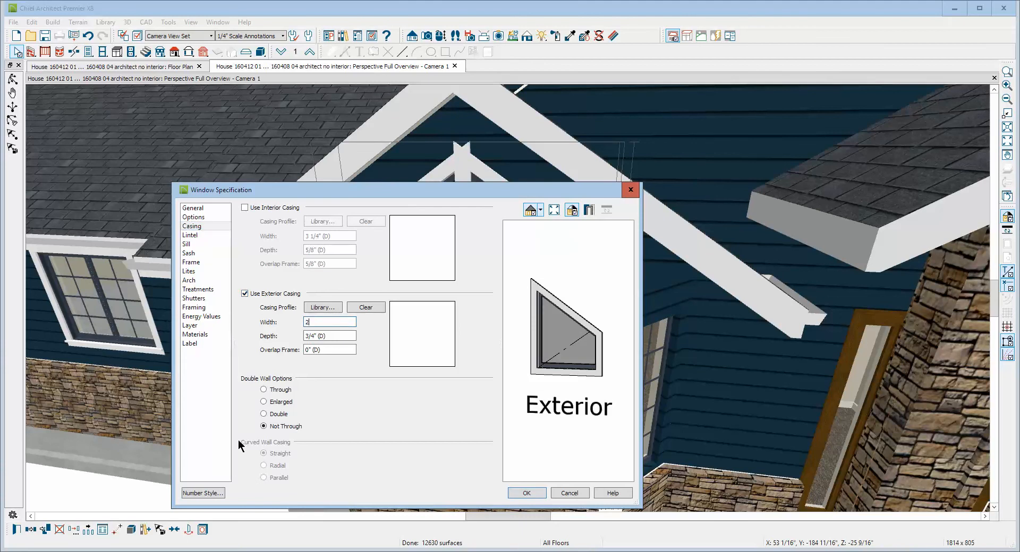
left_click(527, 493)
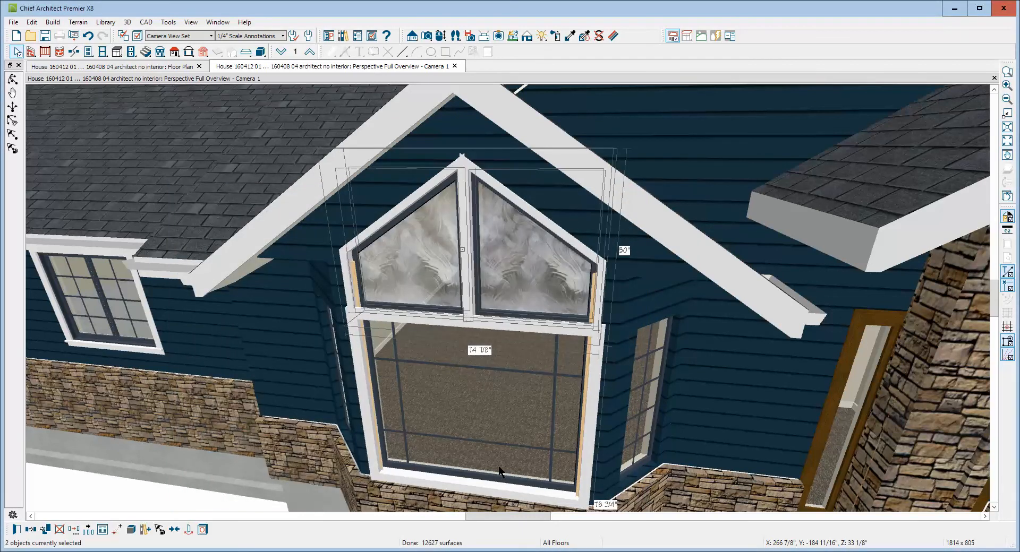
Set the exterior casing width of the large lower bay window to 2"
left_click(505, 391)
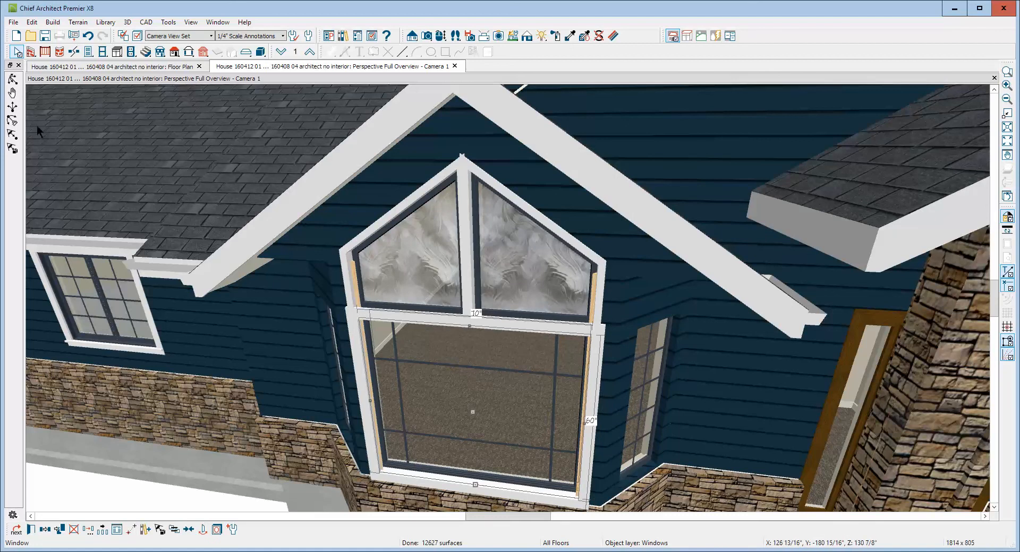
left_click(30, 530)
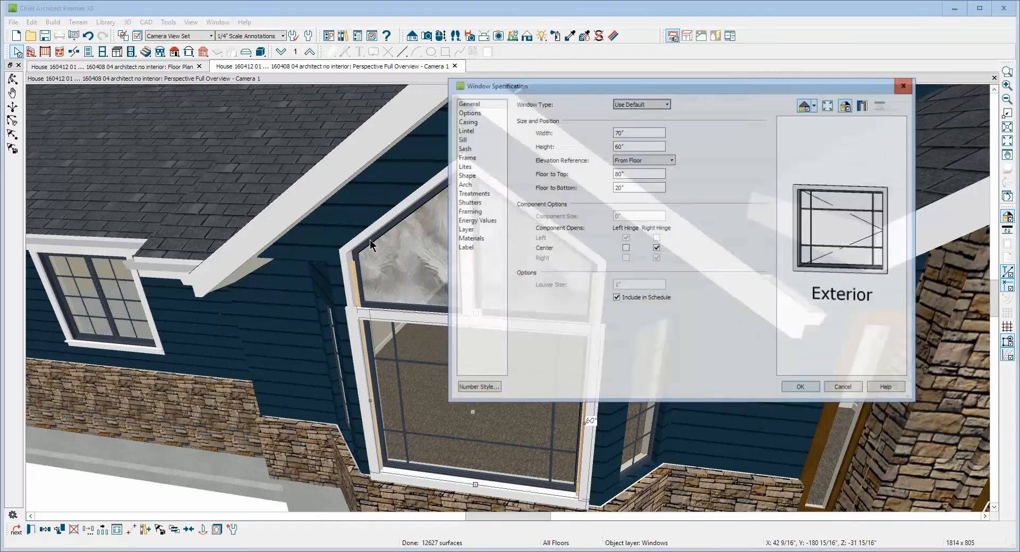
left_click(473, 121)
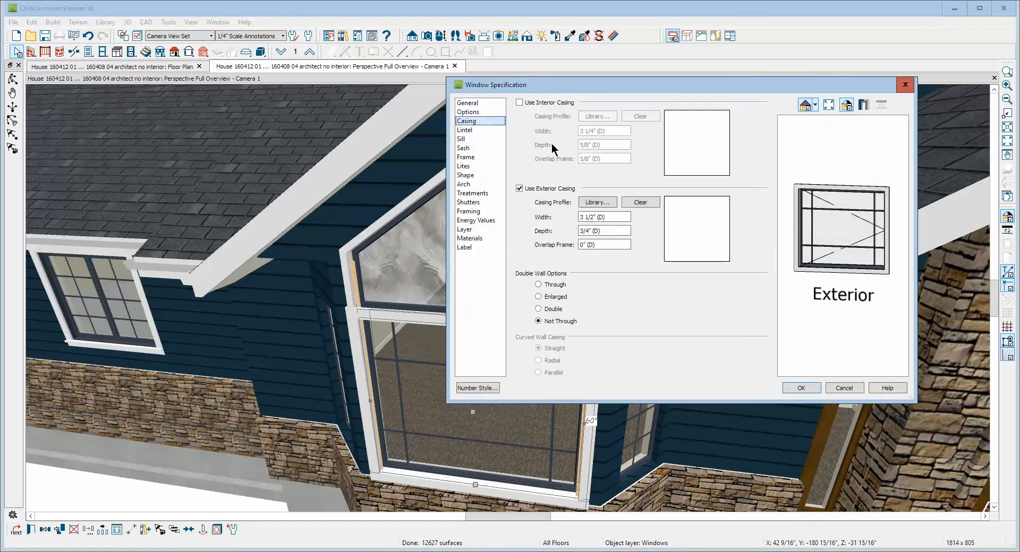
triple_click(612, 223)
type("2")
left_click(807, 386)
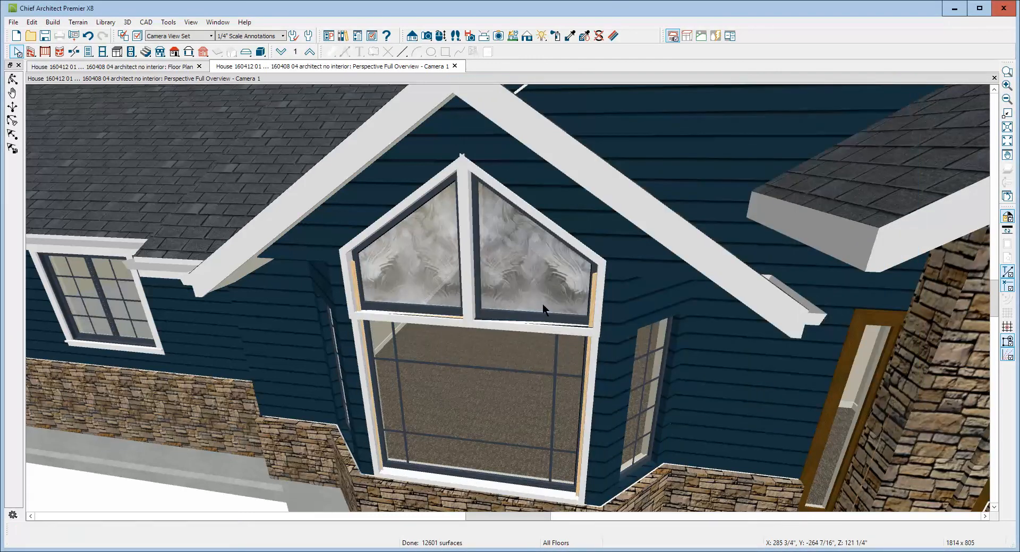
Reduce the width of both sloped-top windows slightly, so their casings meet cleanly at the peak
left_click(442, 273)
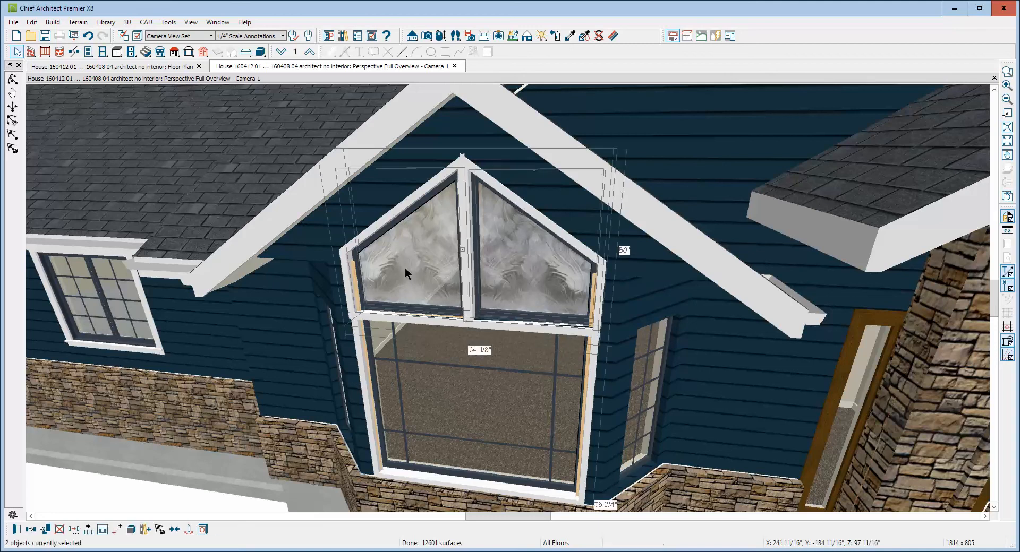
left_click(18, 530)
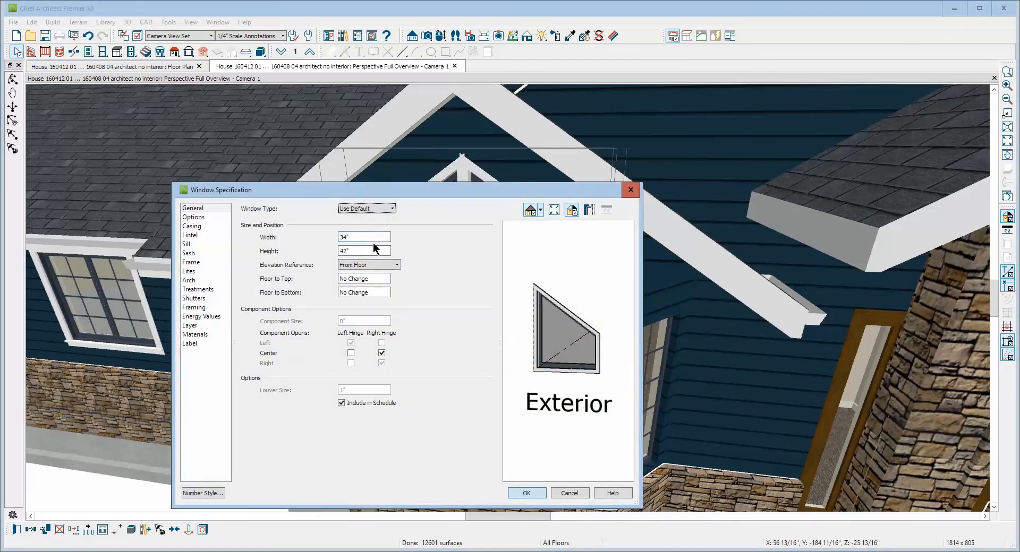
left_click(370, 234)
left_click(523, 492)
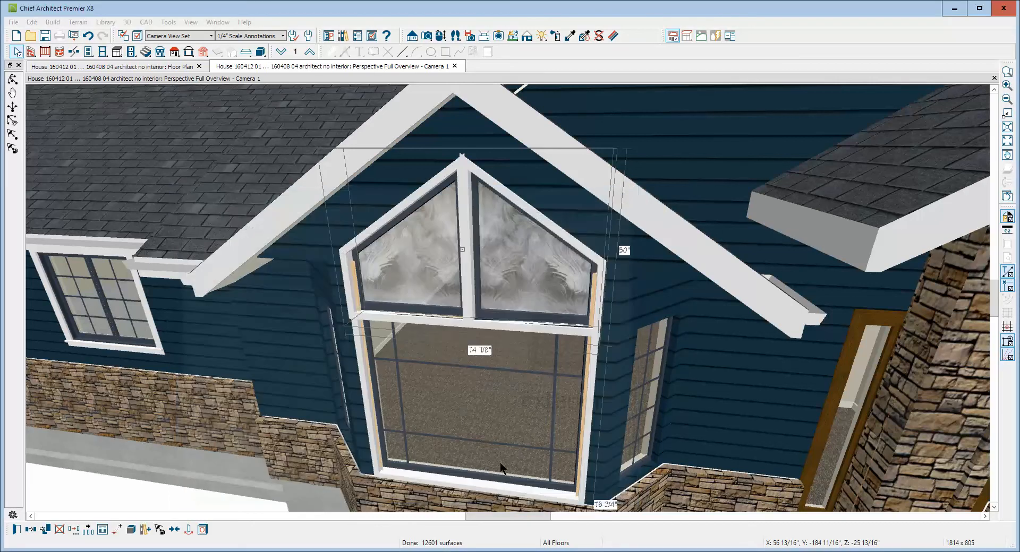
key("Escape")
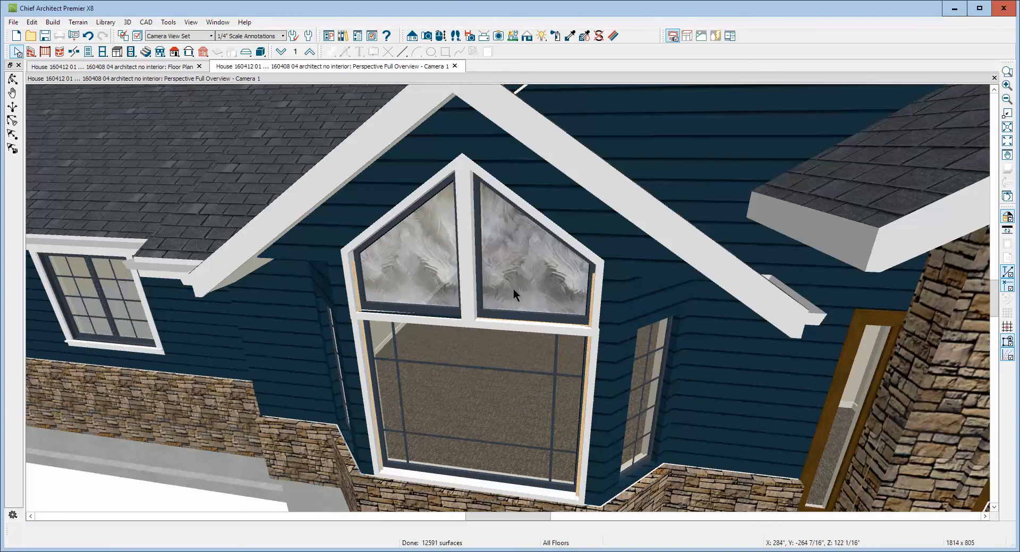
scroll(513, 288, "down", 5)
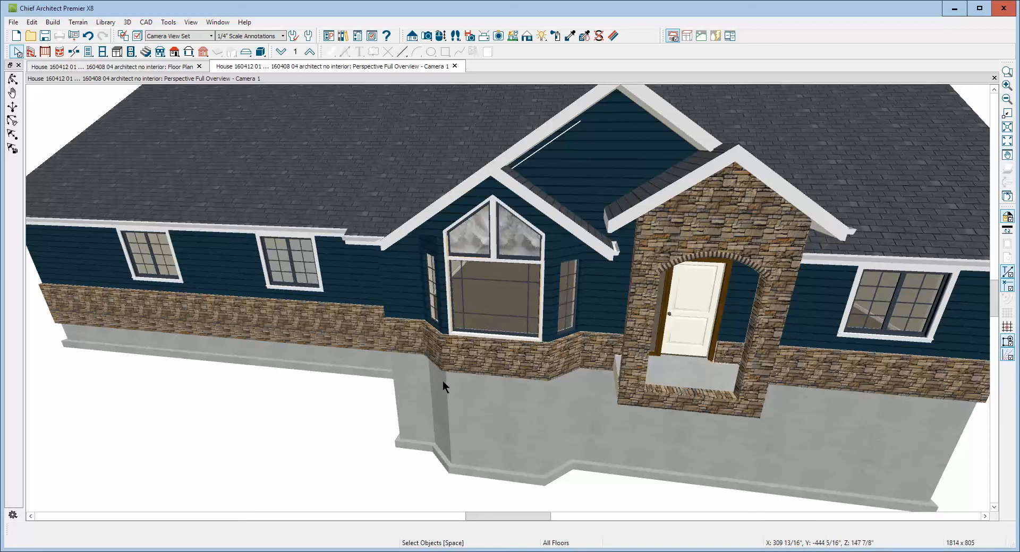
scroll(432, 369, "down", 3)
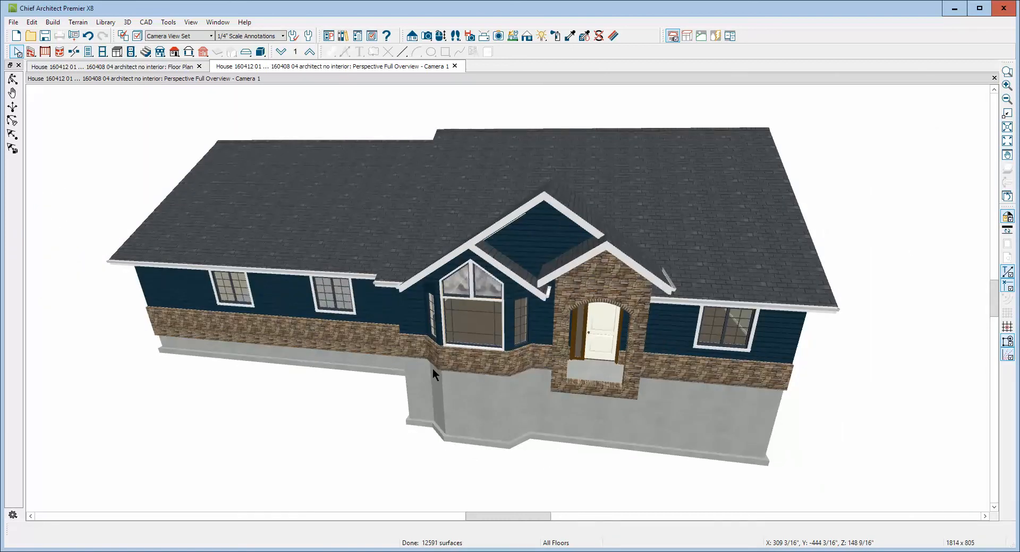
scroll(432, 369, "down", 2)
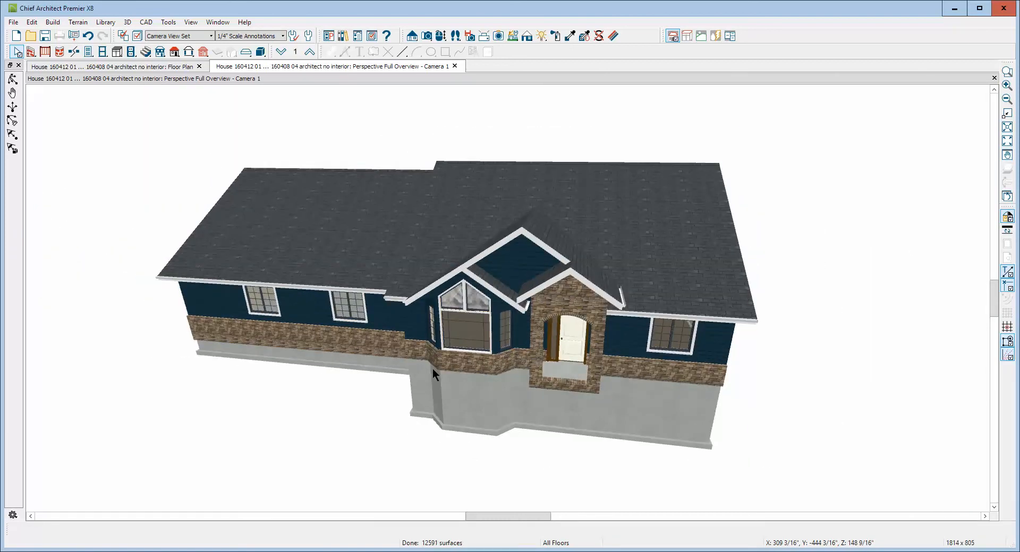
scroll(432, 369, "up", 1)
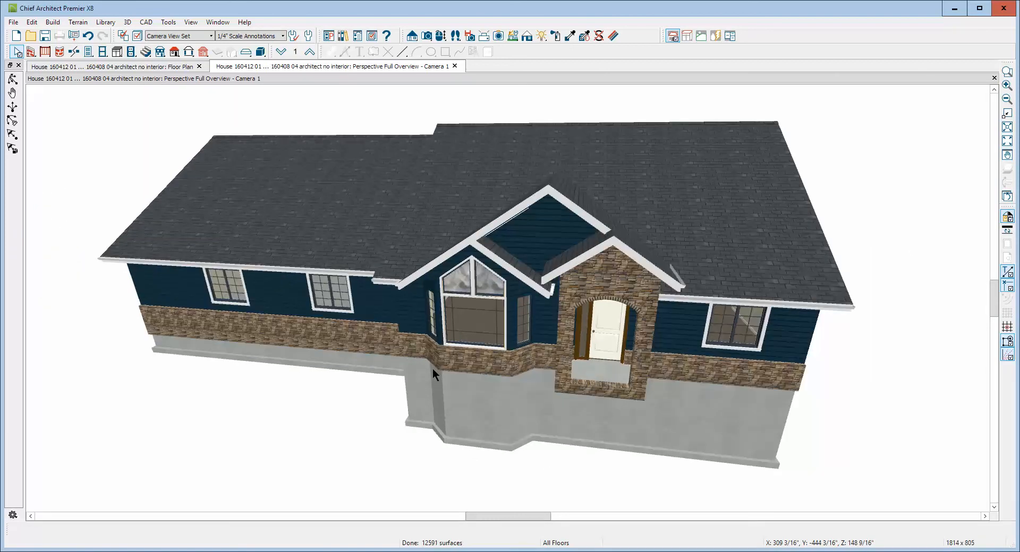